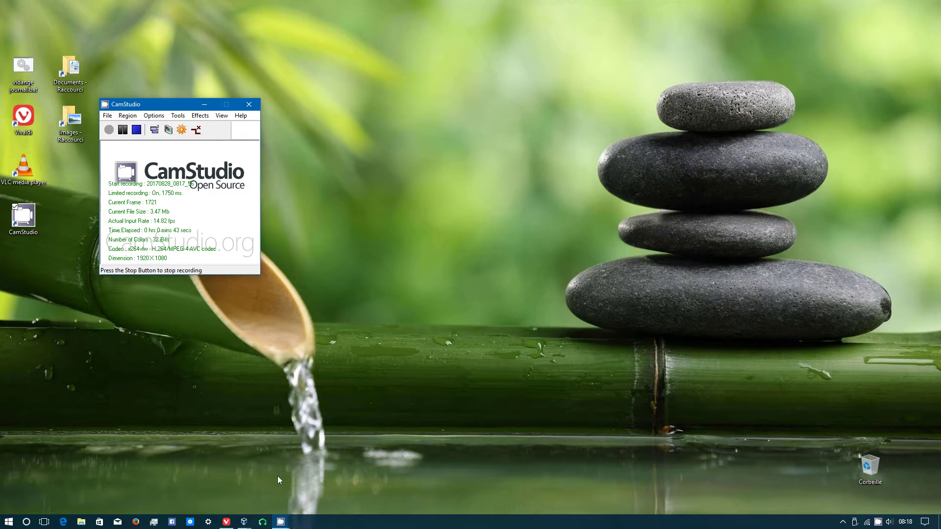
# - Bring the running Ubuntu 17.10 VirtualBox machine to the front from its taskbar preview
pyautogui.moveTo(244, 525)
pyautogui.click(286, 495)
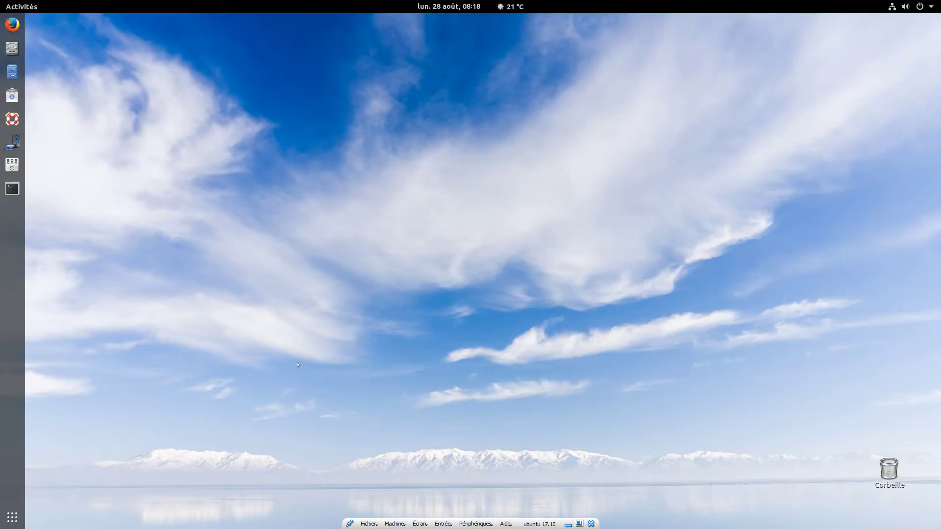
# - Log out of the current session with Fermer la session and confirm
pyautogui.click(929, 8)
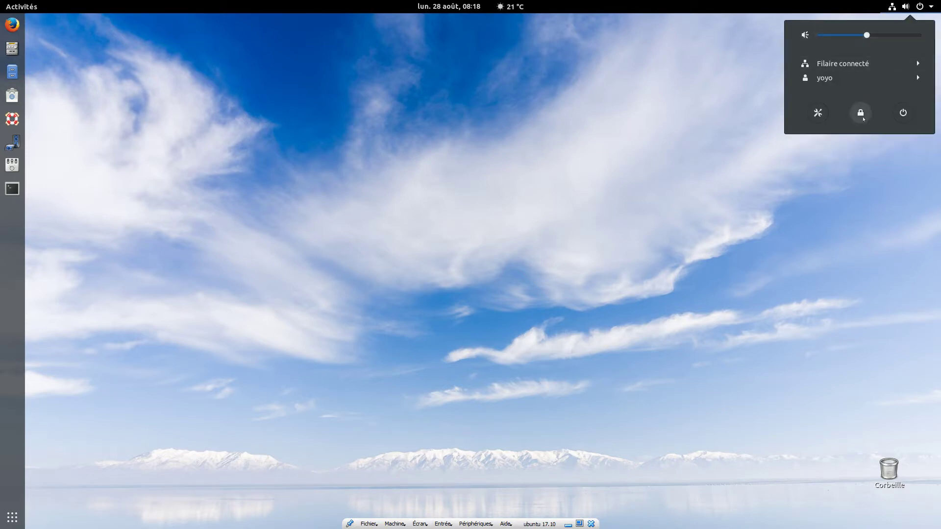
pyautogui.click(833, 77)
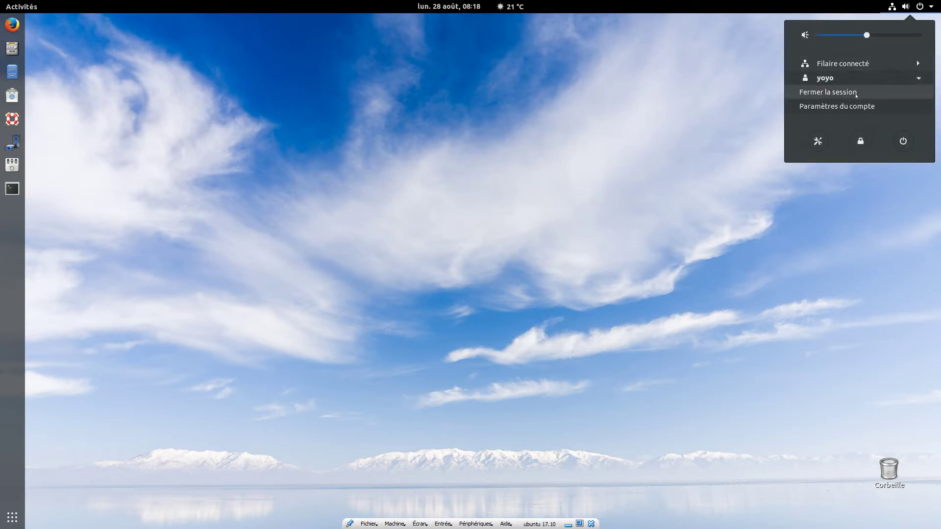
pyautogui.click(828, 90)
pyautogui.click(490, 296)
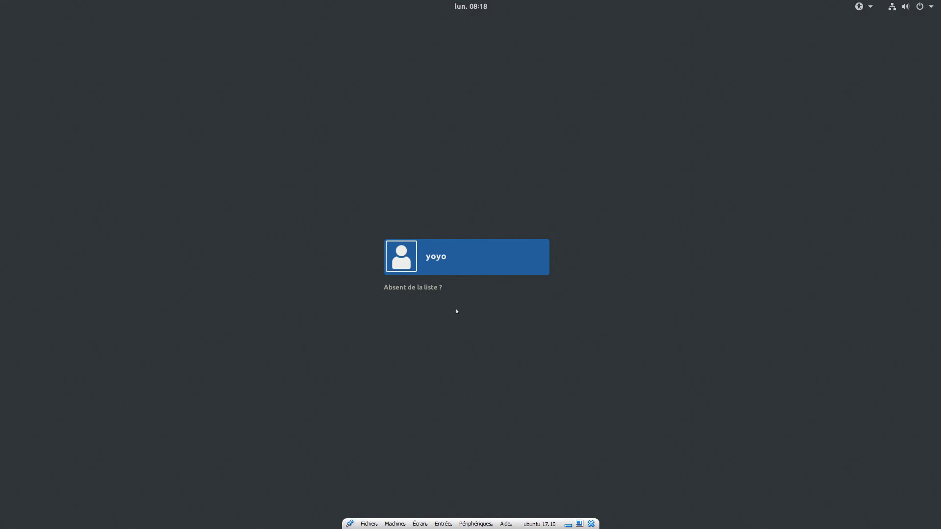
# - Select the user on the login screen and sign in with the account password
pyautogui.click(474, 248)
pyautogui.write('•')
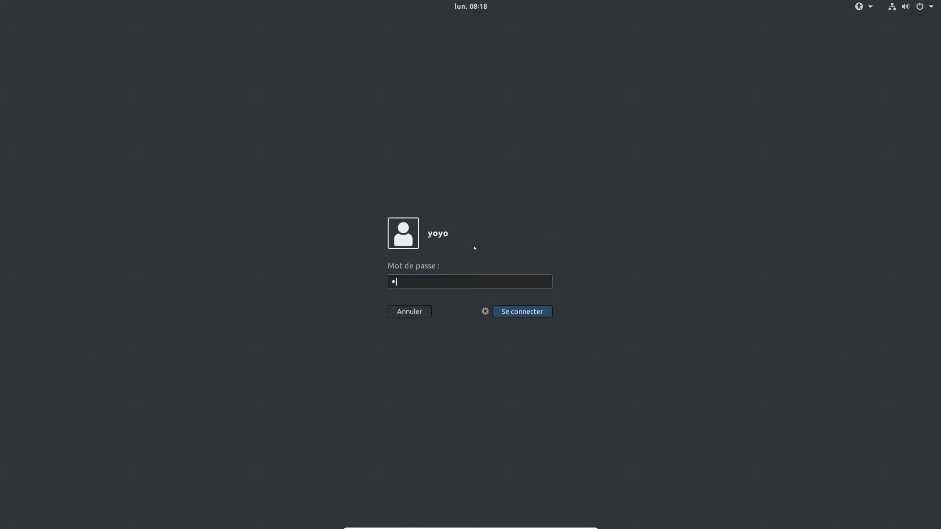
pyautogui.press('Return')
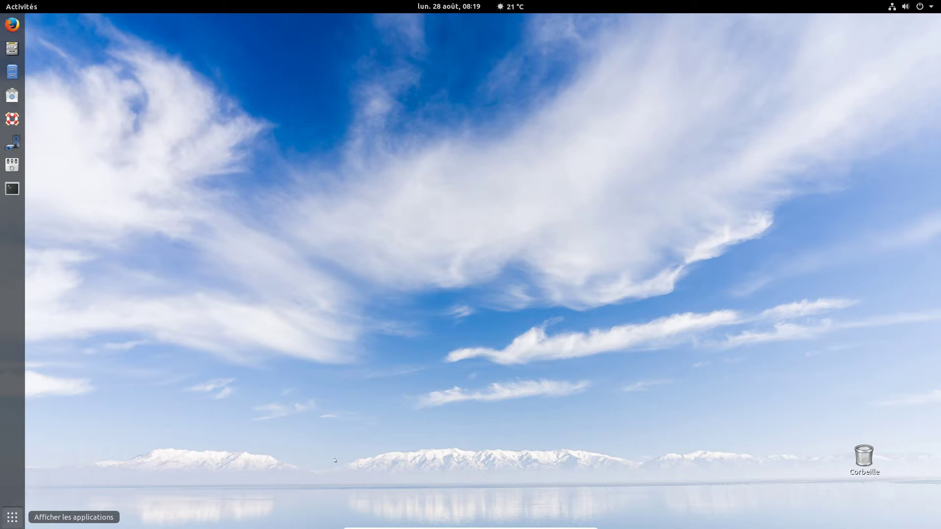
pyautogui.press('super+a')
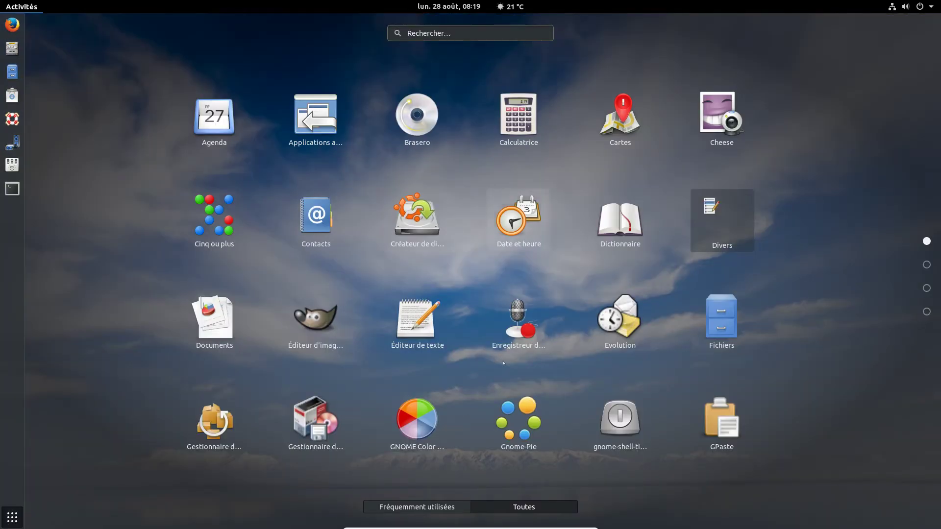
pyautogui.click(13, 517)
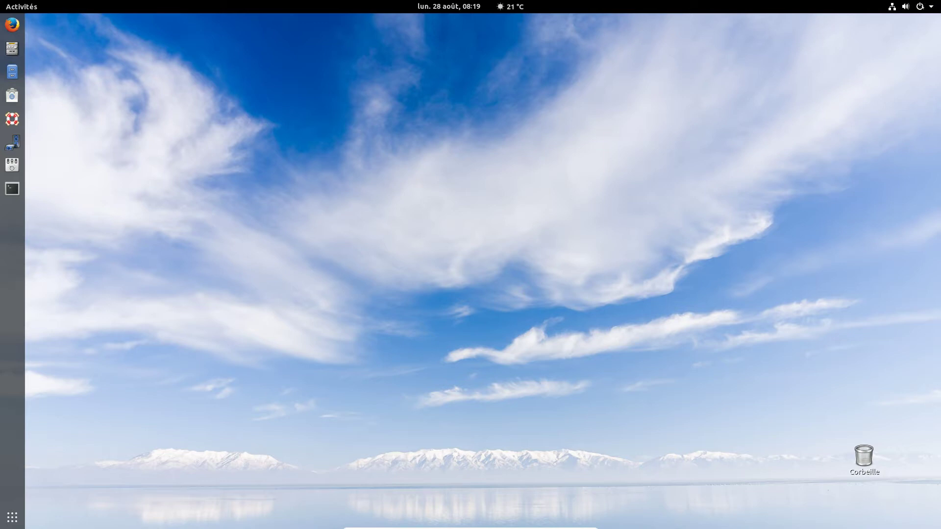
pyautogui.click(932, 8)
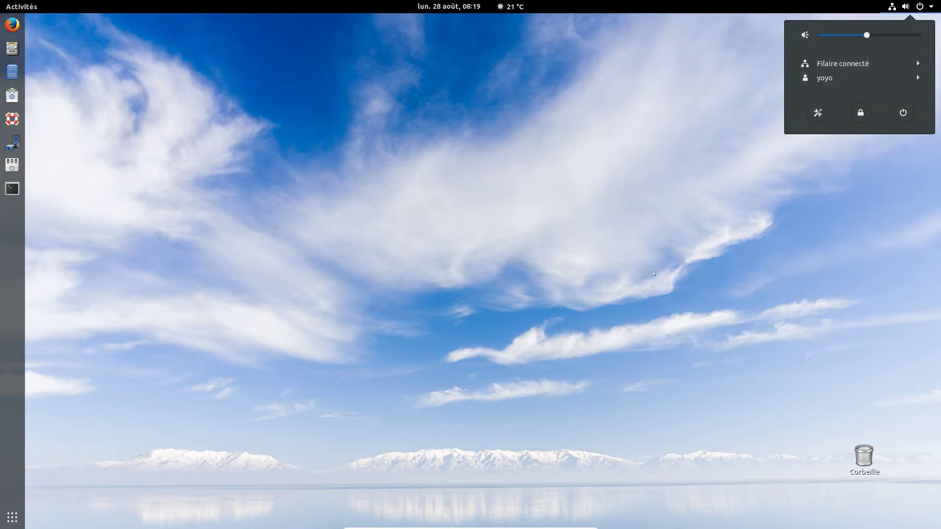
pyautogui.click(614, 247)
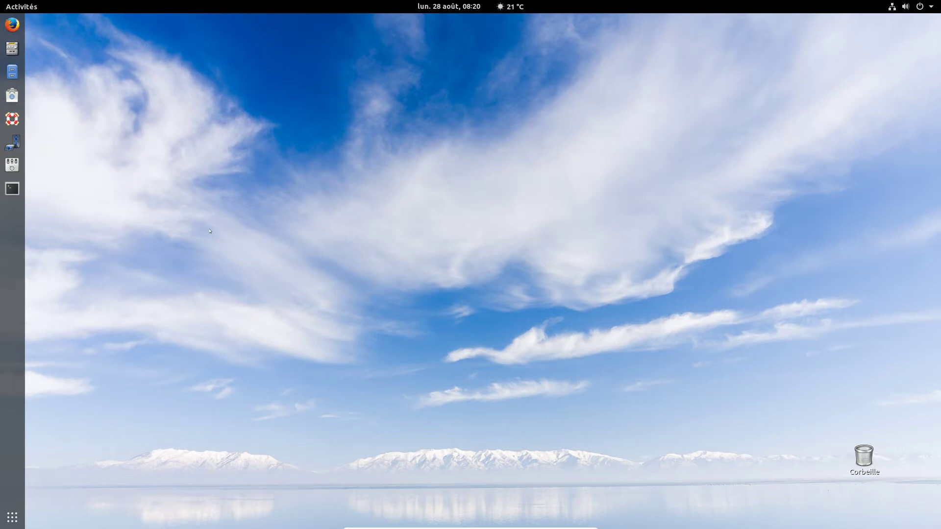
# - Peek at the Terminal favourite's menu, then open the applications grid and page through it
pyautogui.rightClick(12, 188)
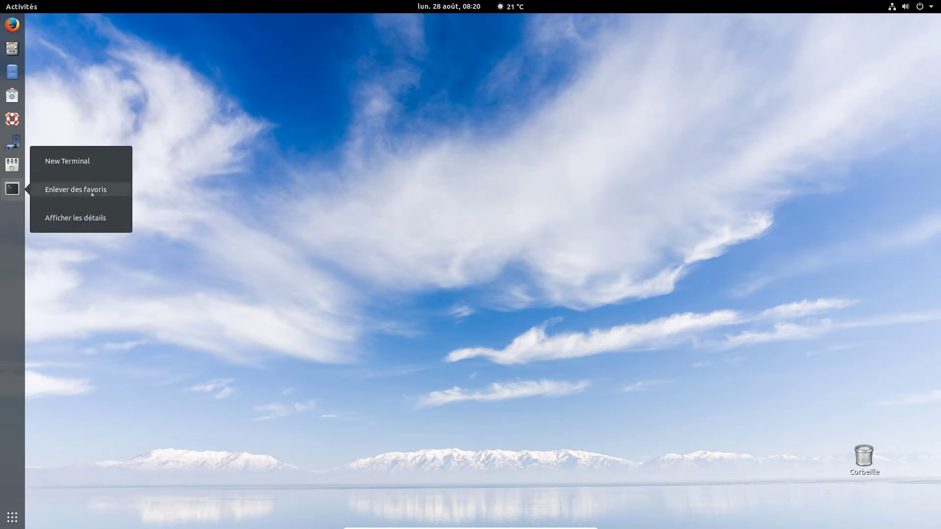
pyautogui.click(331, 208)
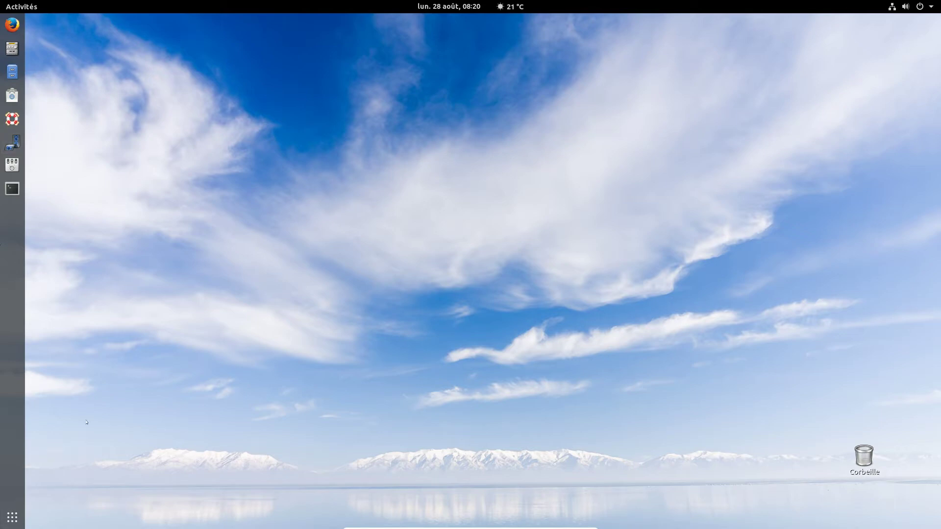
pyautogui.click(12, 517)
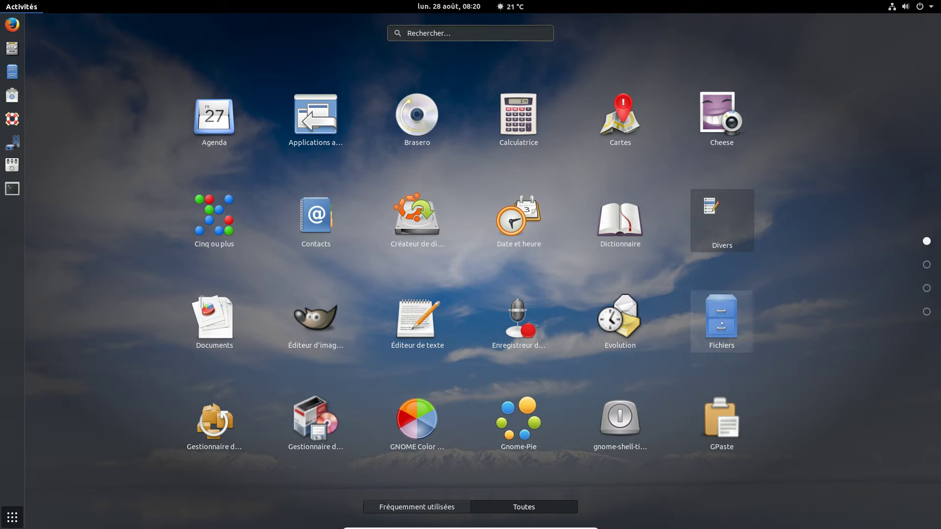
pyautogui.scroll(-1, 415, 342)
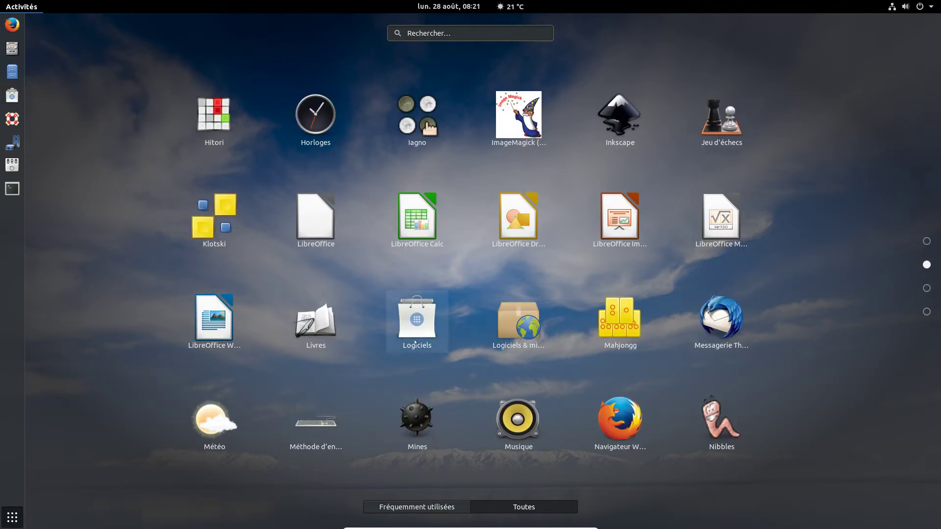
pyautogui.scroll(-1, 416, 342)
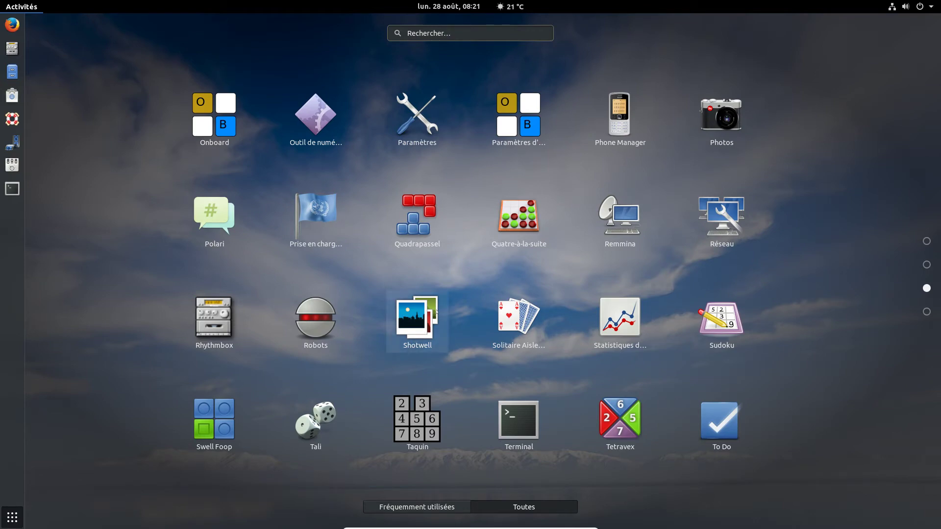
pyautogui.scroll(-1, 422, 319)
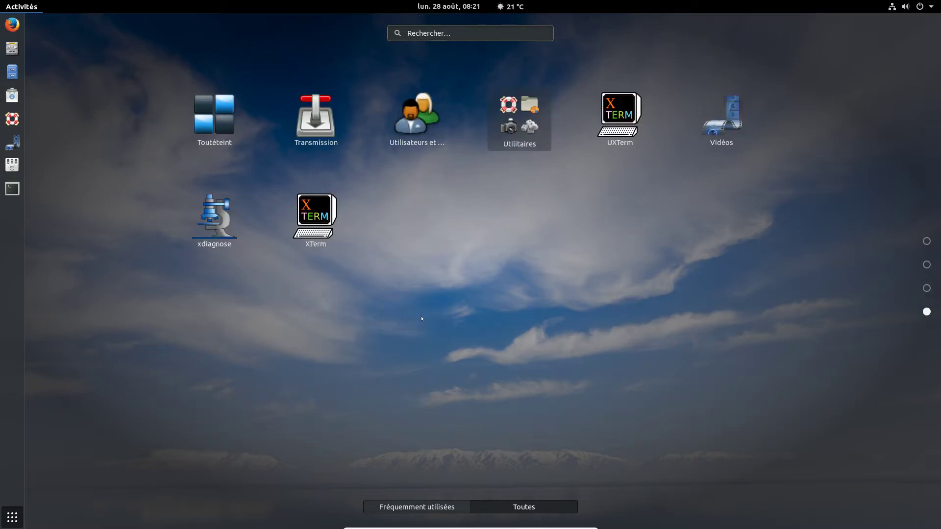
pyautogui.scroll(3, 421, 318)
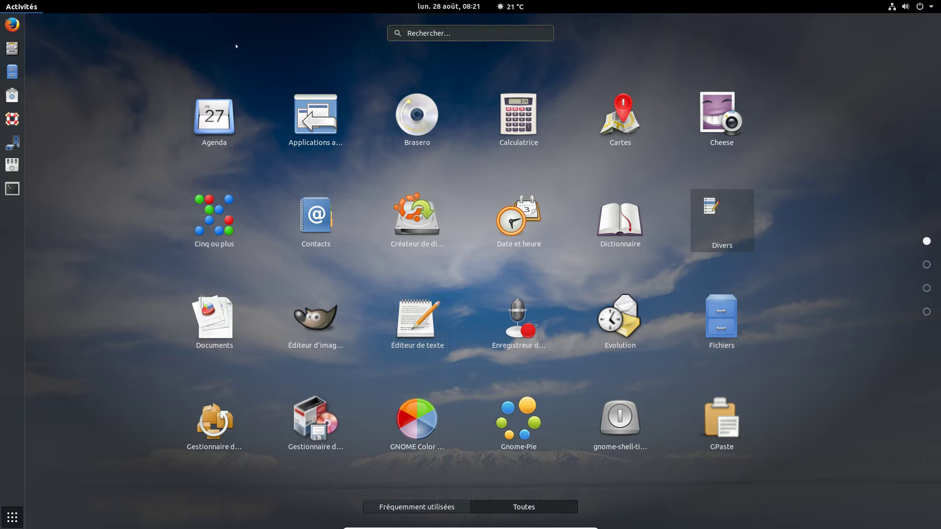
# - Close the applications grid and the Activities overview with Escape twice
pyautogui.press('Escape')
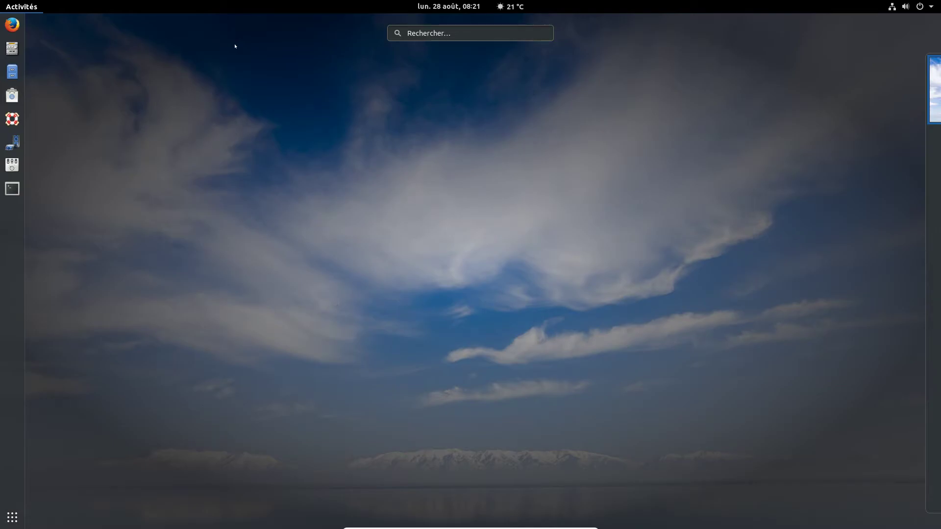
pyautogui.press('Escape')
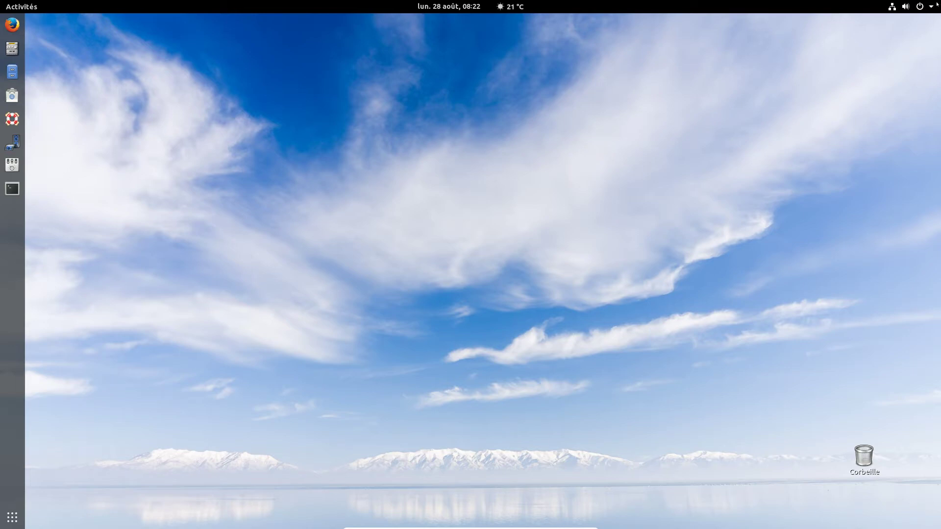
# - Log out of the session via Fermer la session and confirm
pyautogui.click(912, 6)
pyautogui.click(835, 79)
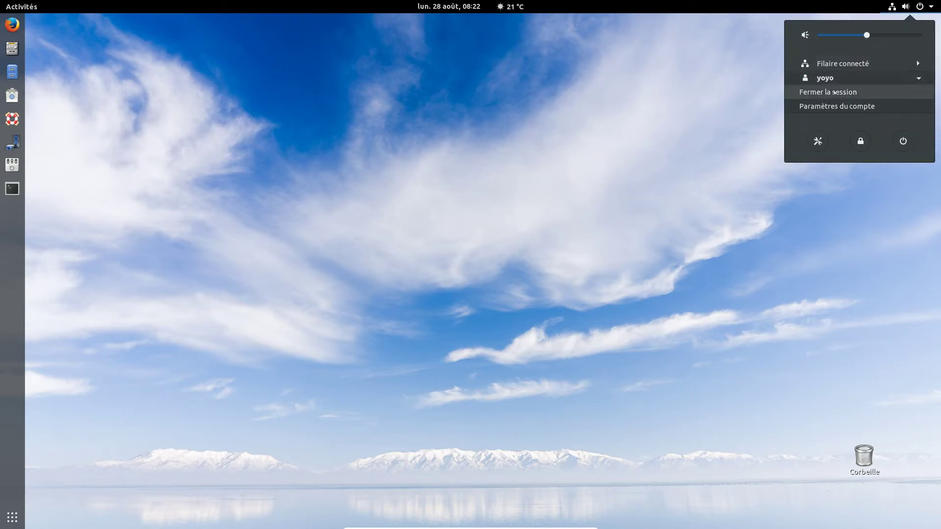
pyautogui.click(834, 92)
pyautogui.click(550, 298)
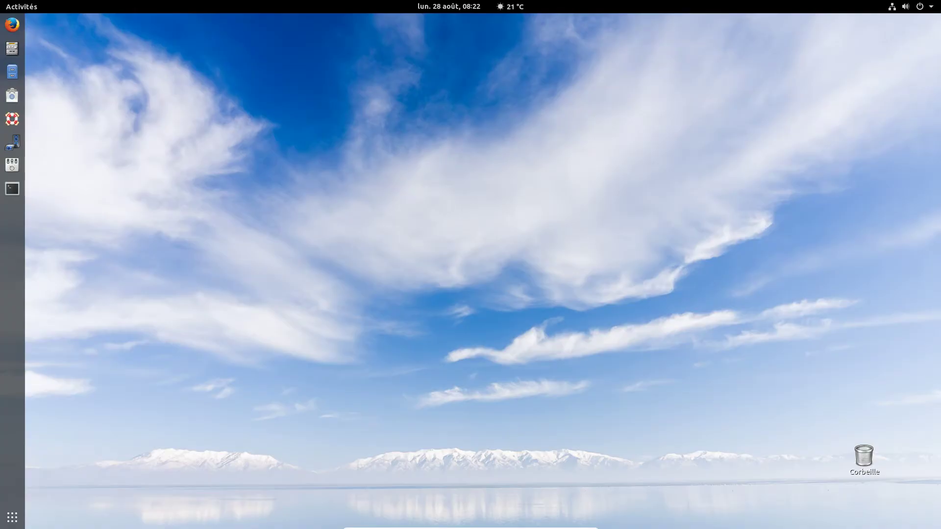
# - Sign back in as the user with the Ubuntu sur Xorg session and the account password
pyautogui.click(447, 260)
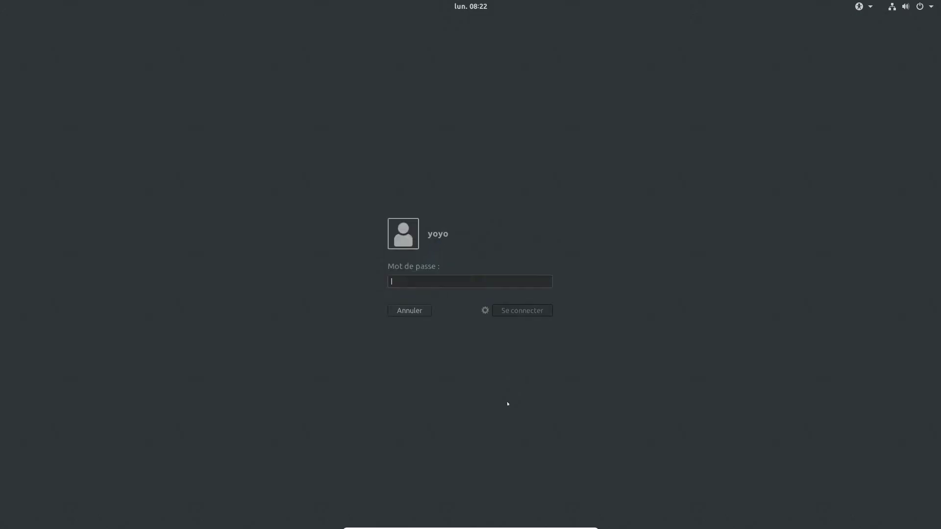
pyautogui.click(484, 310)
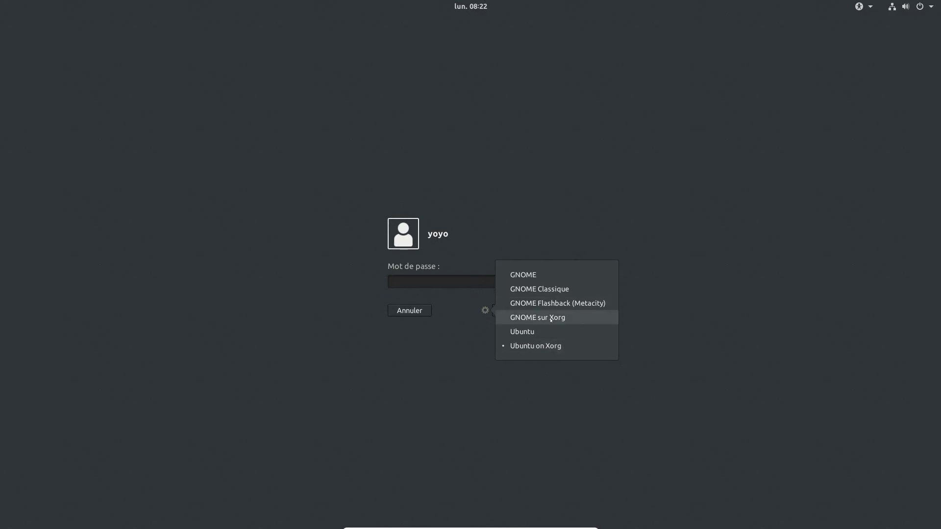
pyautogui.click(539, 346)
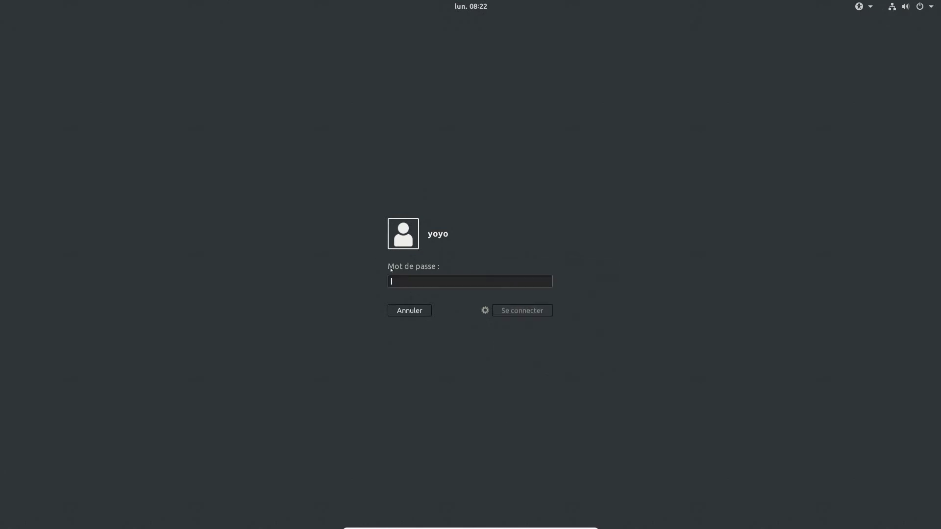
pyautogui.write('****')
pyautogui.press('Return')
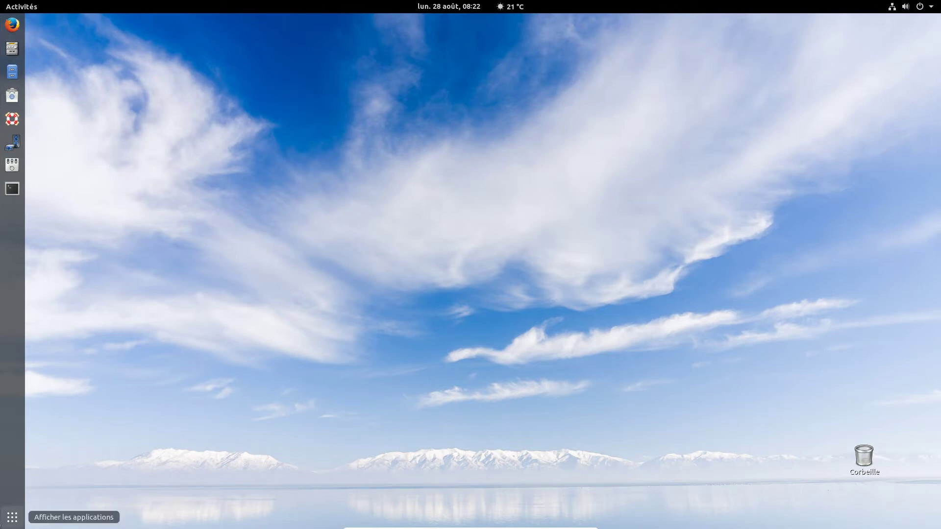
pyautogui.press('super+a')
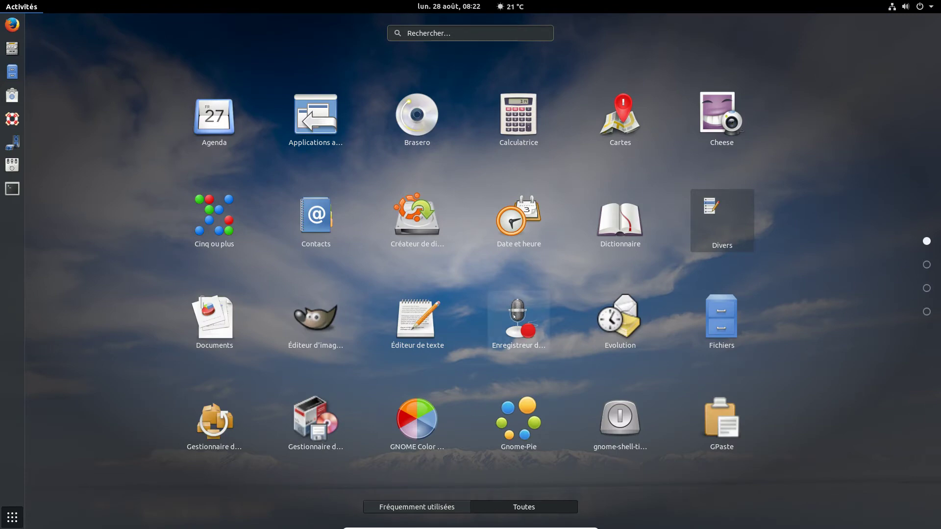
pyautogui.scroll(-3, 510, 315)
pyautogui.scroll(1, 396, 131)
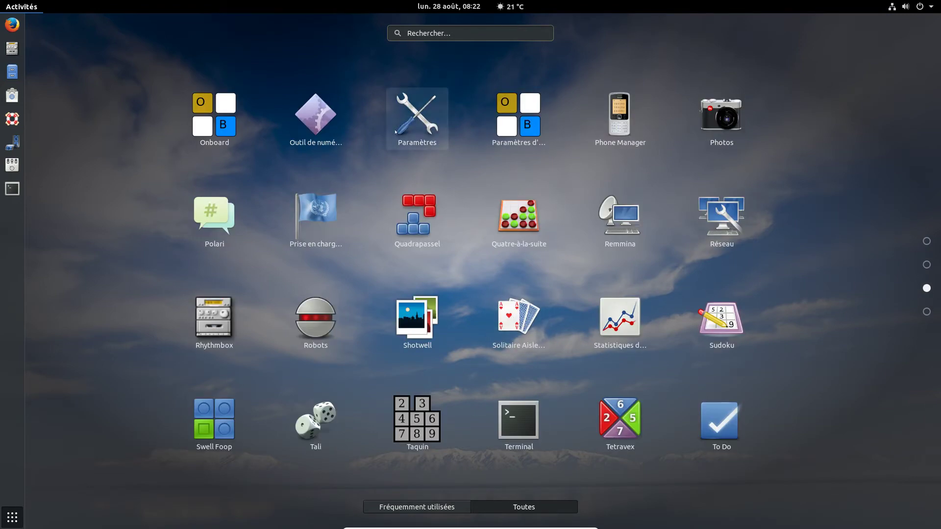
pyautogui.click(396, 131)
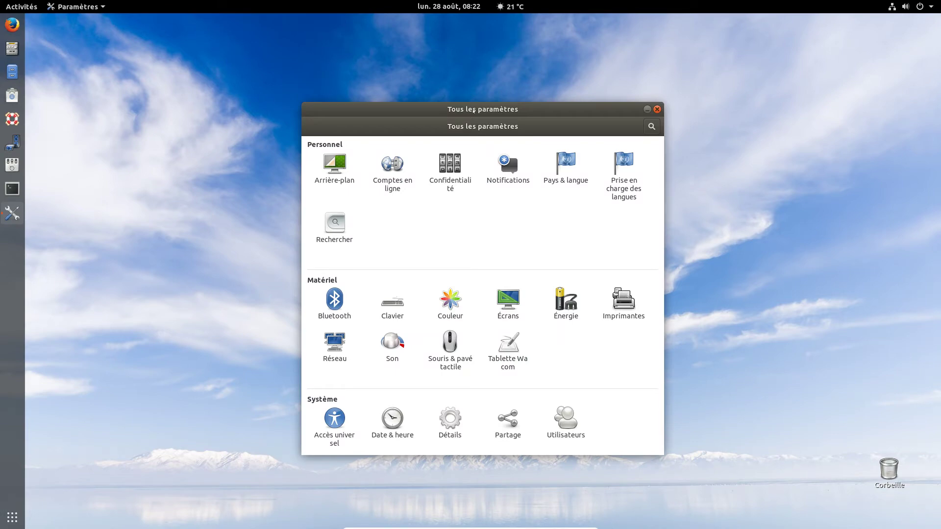
pyautogui.moveTo(470, 109); pyautogui.dragTo(427, 97)
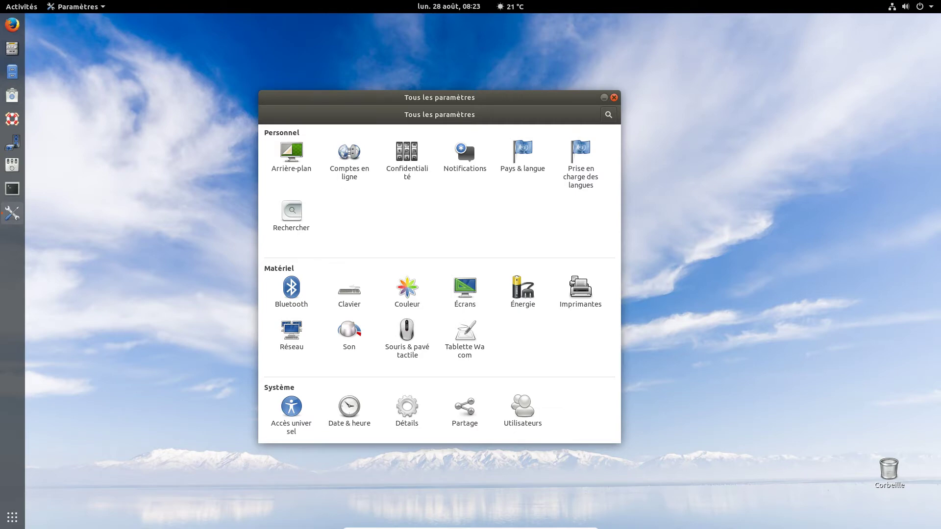
pyautogui.click(291, 156)
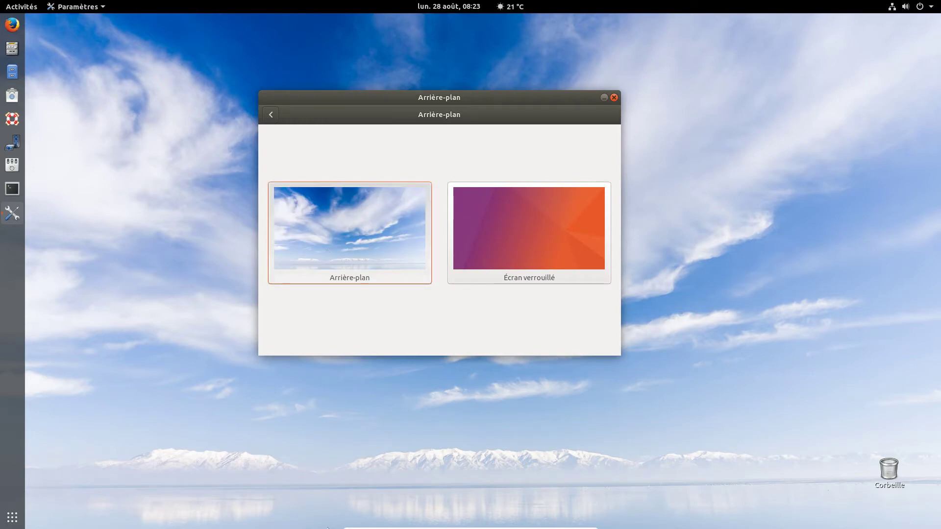
pyautogui.click(333, 222)
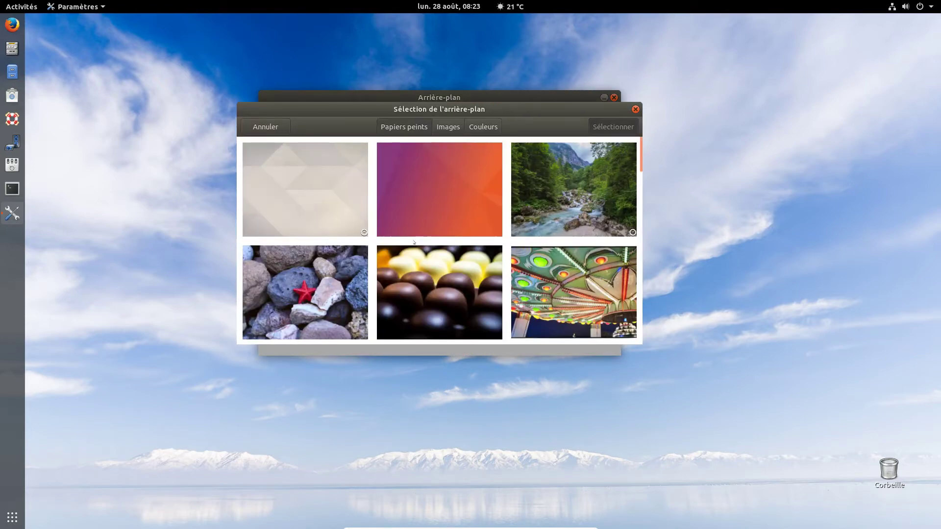
pyautogui.click(635, 109)
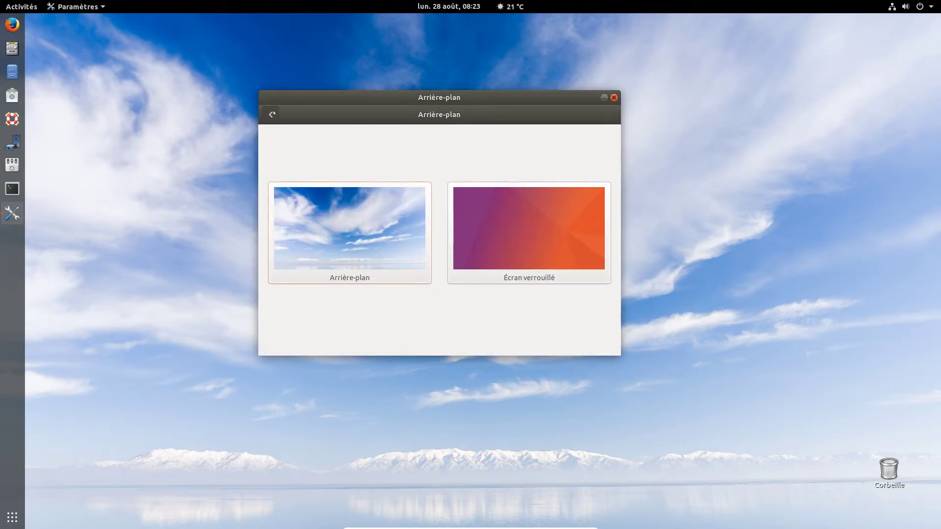
pyautogui.click(270, 114)
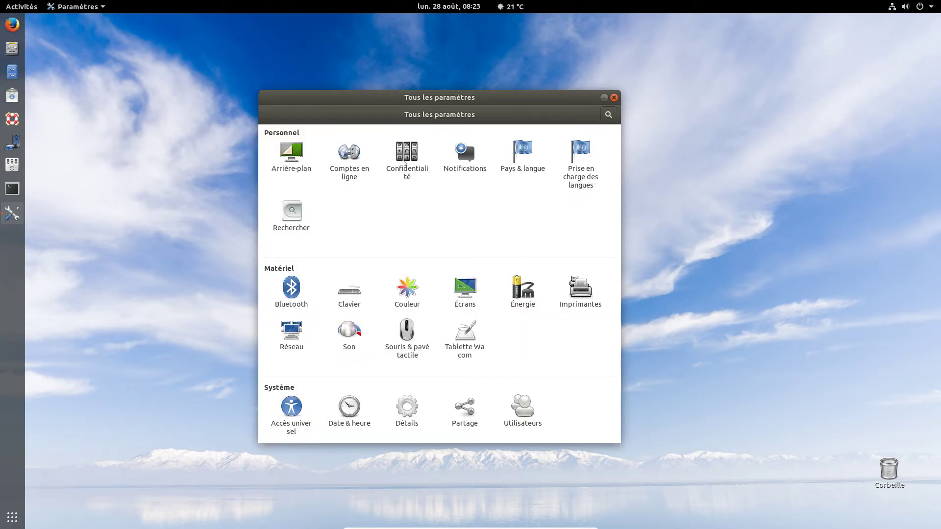
pyautogui.click(465, 153)
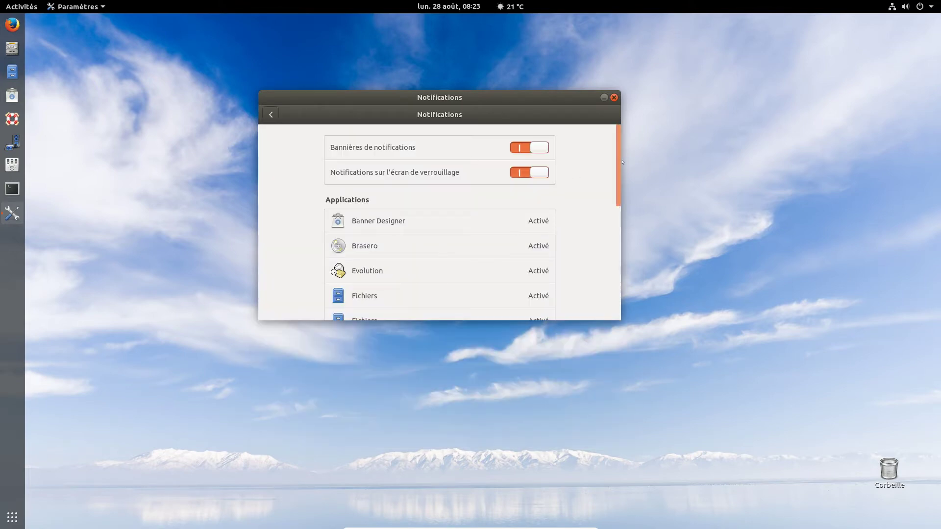
pyautogui.scroll(-10, 604, 289)
pyautogui.scroll(10, 604, 289)
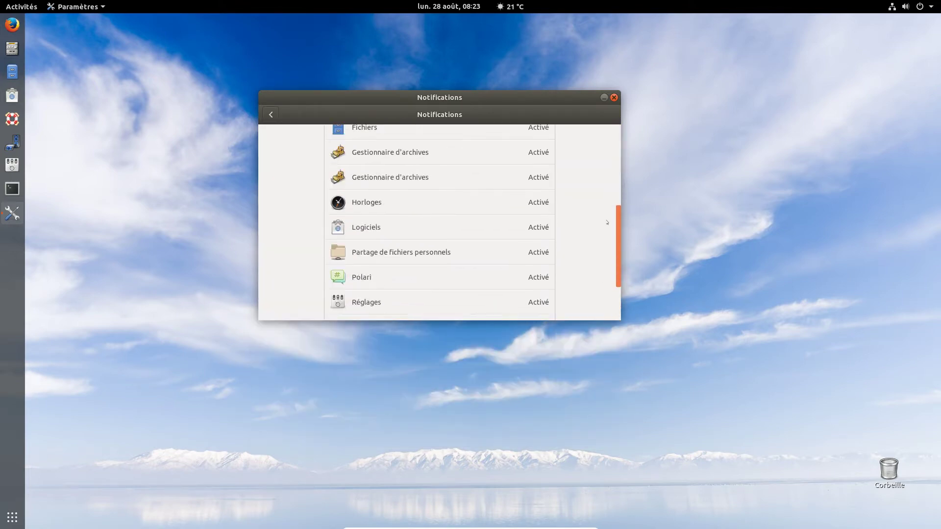
pyautogui.click(270, 114)
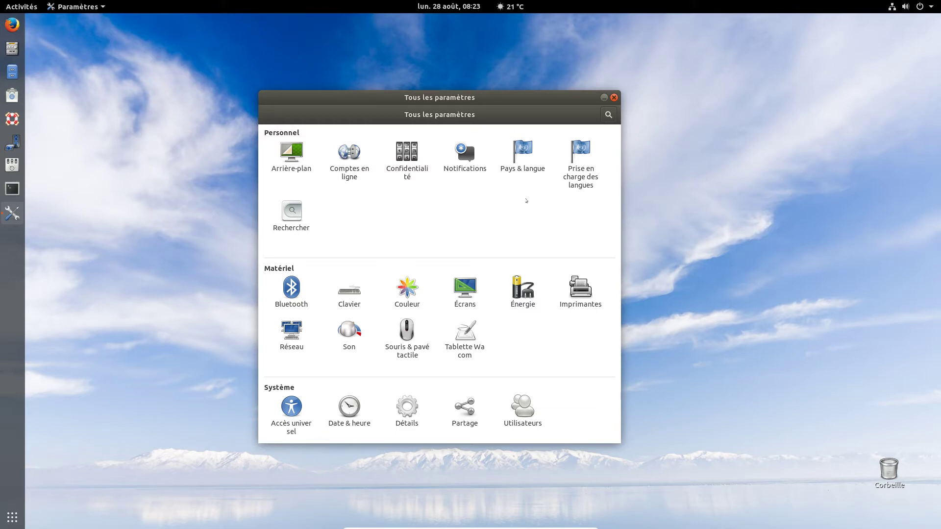
pyautogui.click(292, 212)
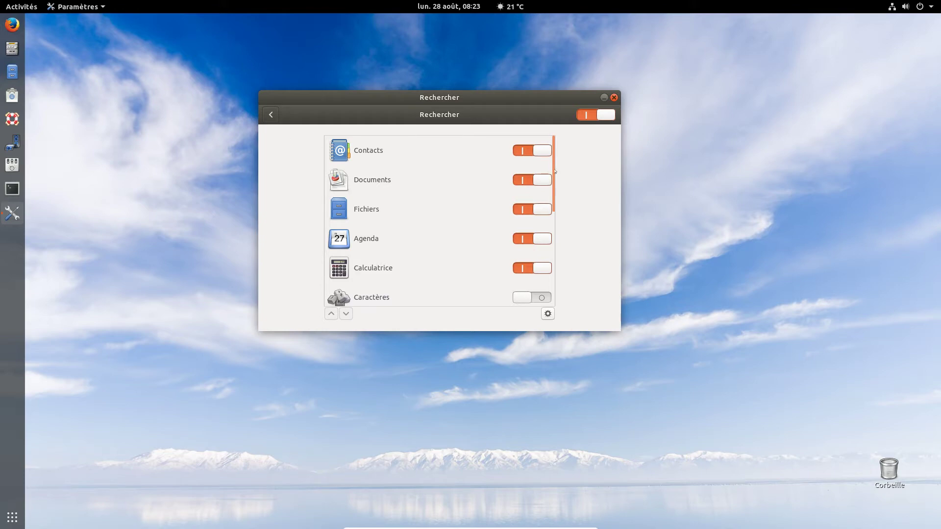
pyautogui.moveTo(553, 170); pyautogui.dragTo(563, 147)
pyautogui.click(270, 114)
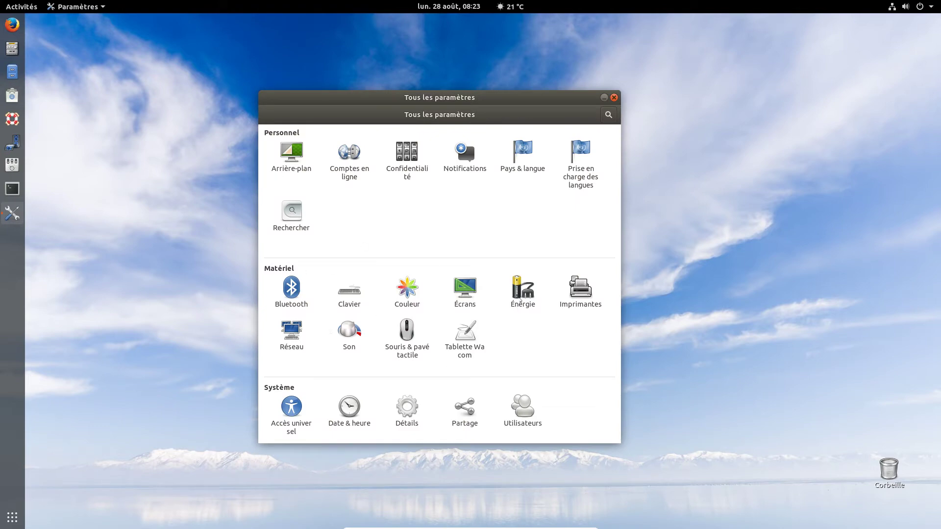
# - In Énergie, set Écran noir to Jamais, leave automatic suspend unchanged, and go back
pyautogui.click(520, 300)
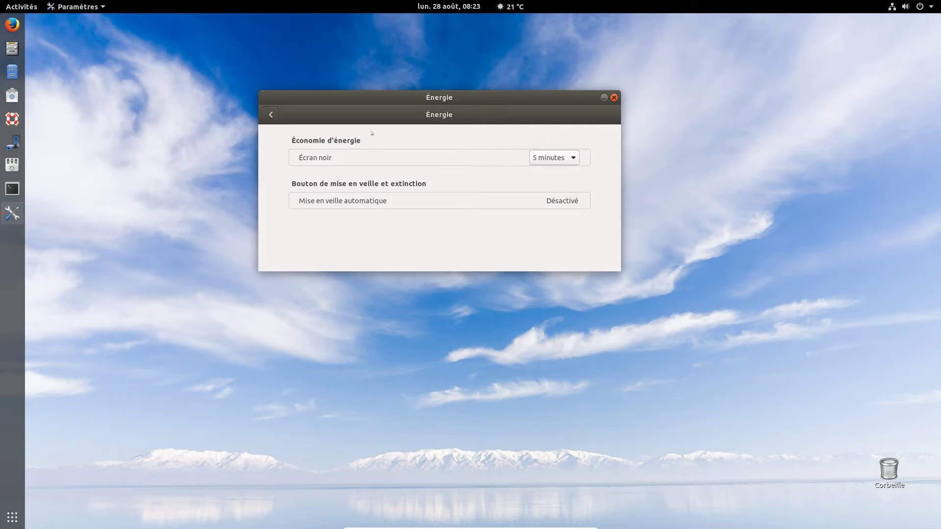
pyautogui.click(564, 163)
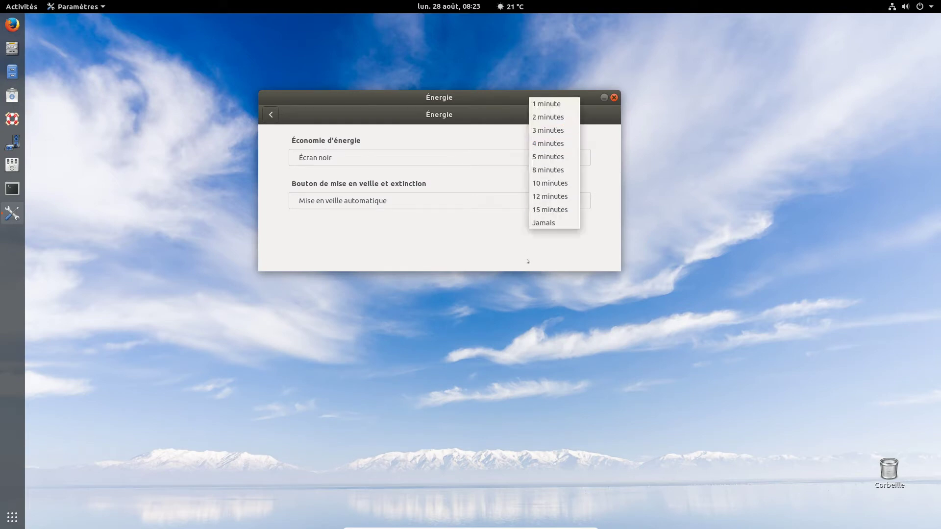
pyautogui.click(556, 222)
pyautogui.click(567, 202)
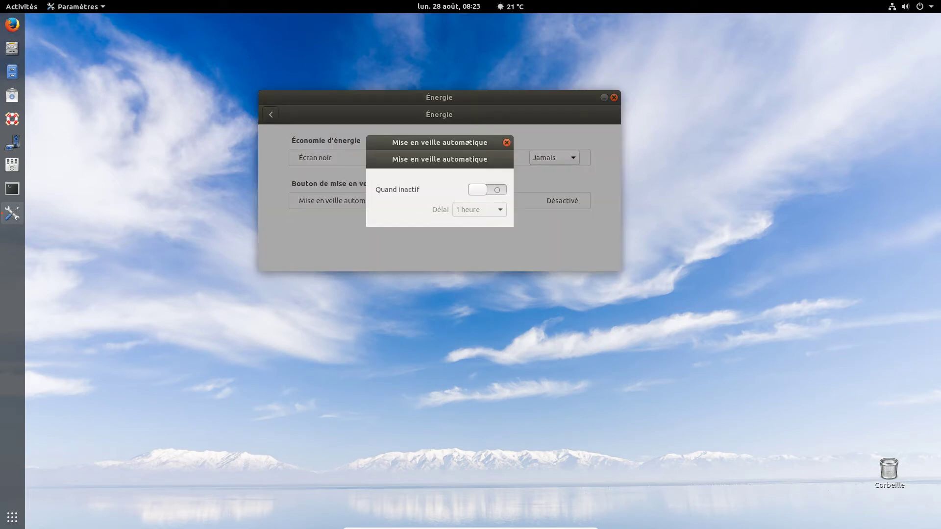
pyautogui.click(506, 142)
pyautogui.click(270, 115)
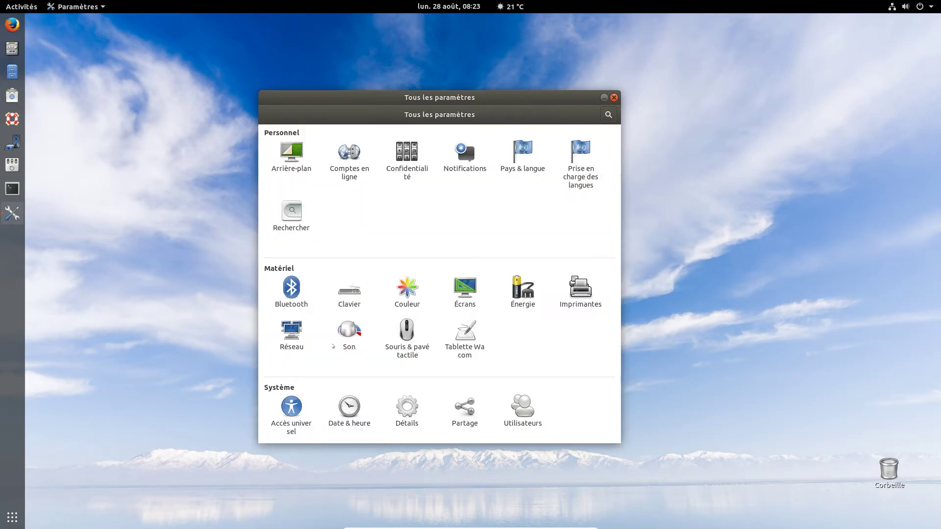
pyautogui.click(321, 325)
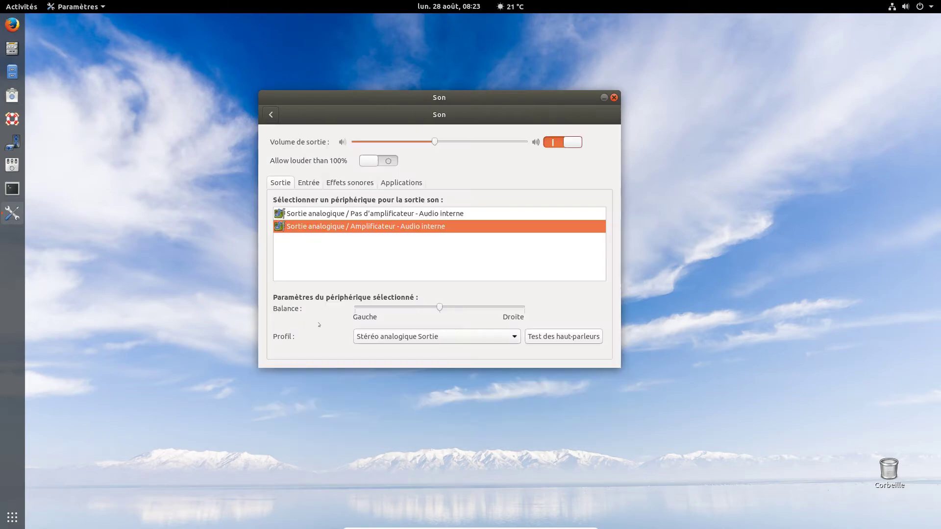
pyautogui.click(271, 115)
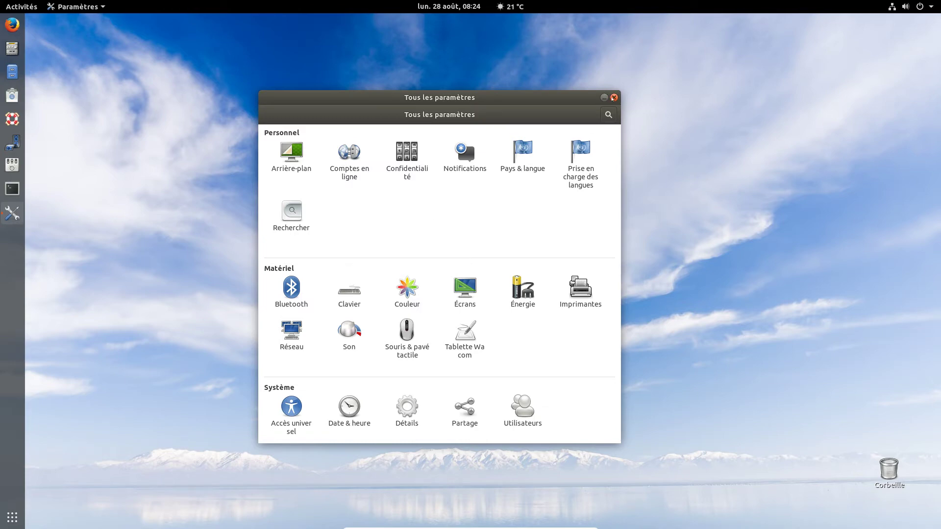
# - Close Paramètres and launch Réglages from the Utilitaires folder on the last app page
pyautogui.click(613, 97)
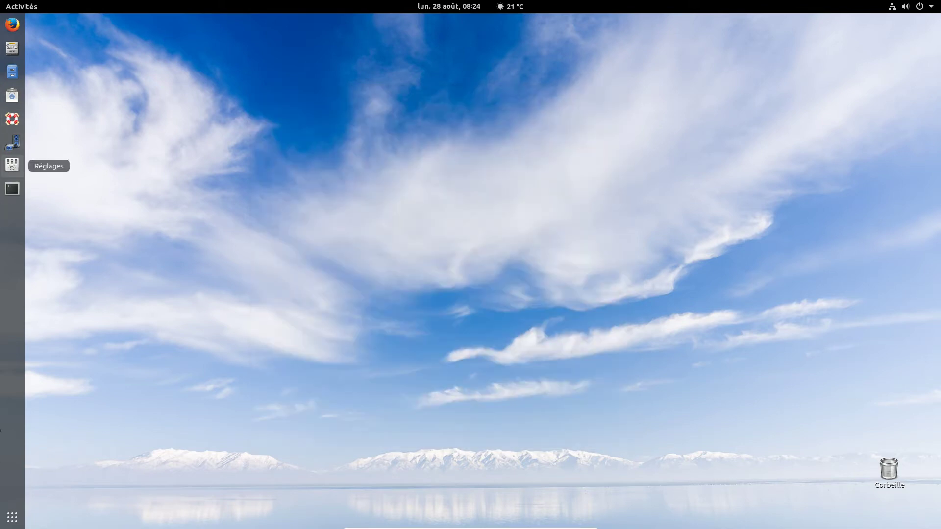
pyautogui.click(13, 517)
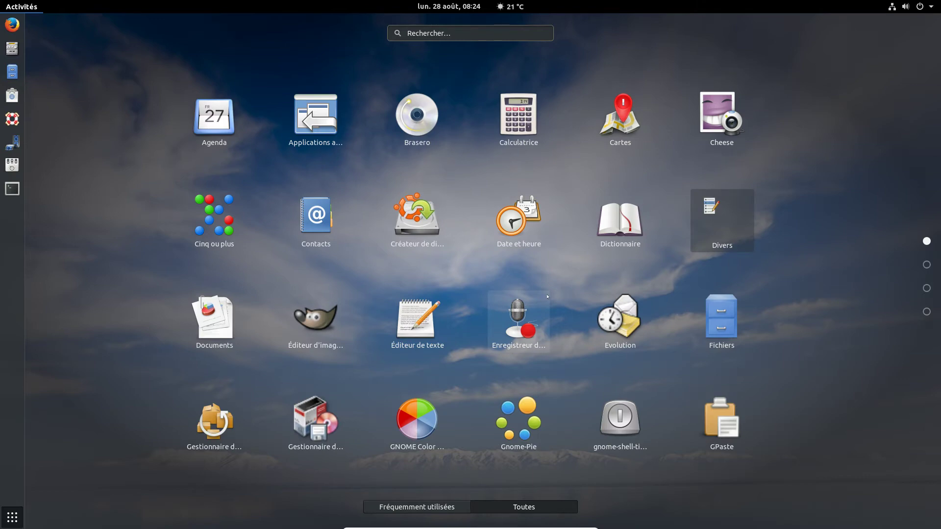
pyautogui.scroll(-3, 547, 296)
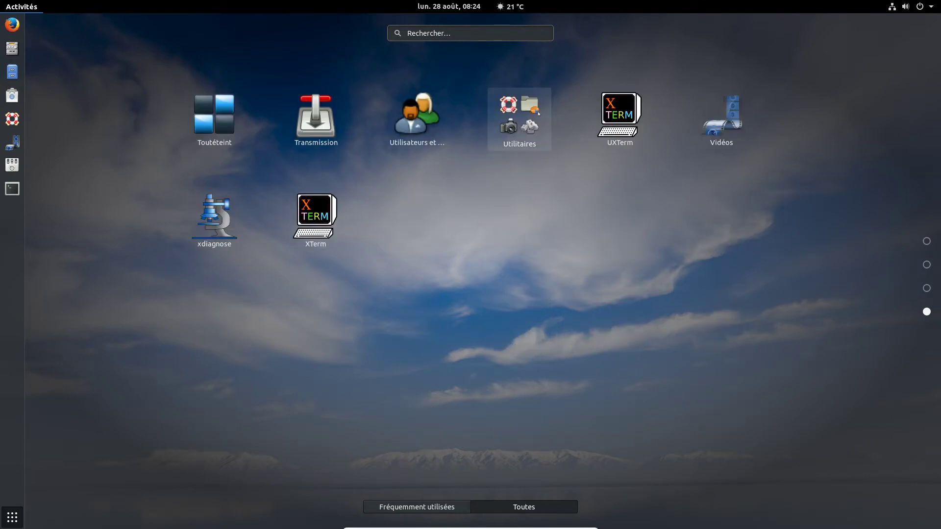
pyautogui.click(538, 113)
pyautogui.click(710, 311)
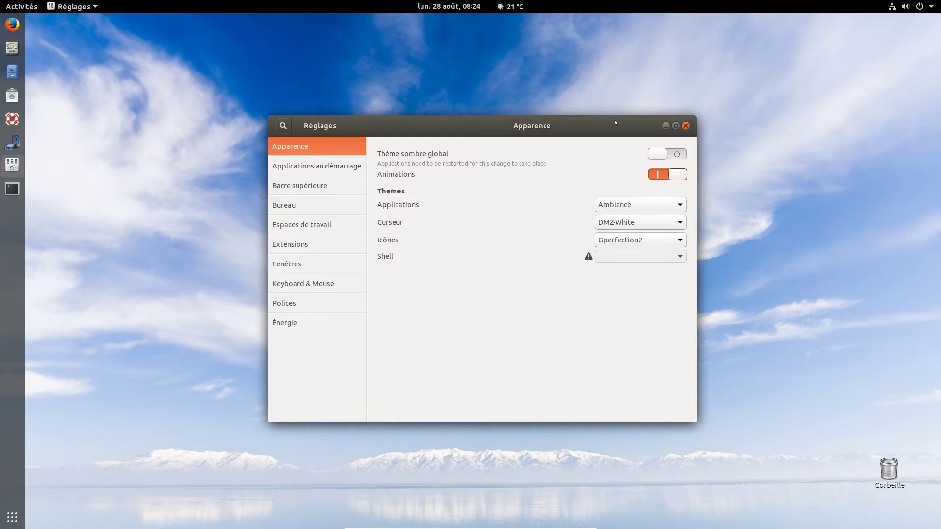
# - Move the Réglages window aside and view the Applications au démarrage list
pyautogui.moveTo(615, 123); pyautogui.dragTo(536, 108)
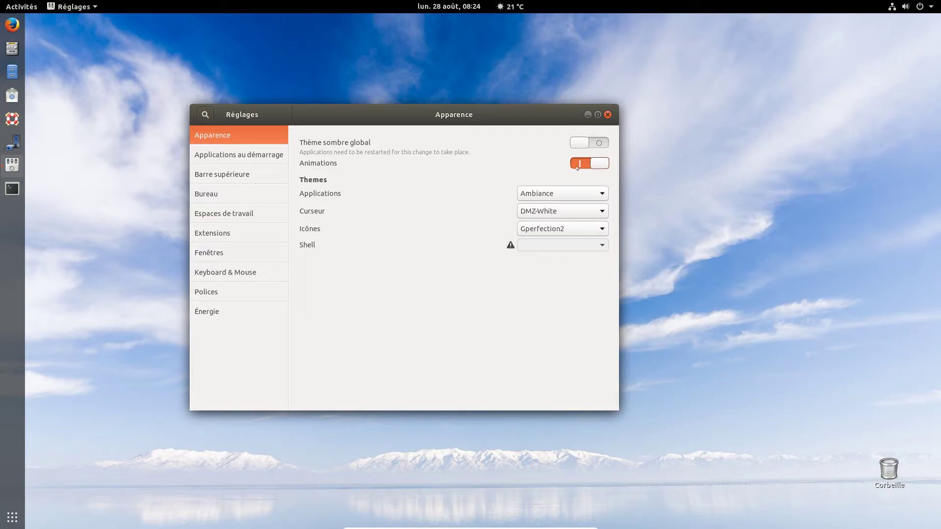
pyautogui.click(12, 517)
pyautogui.click(13, 517)
pyautogui.click(228, 153)
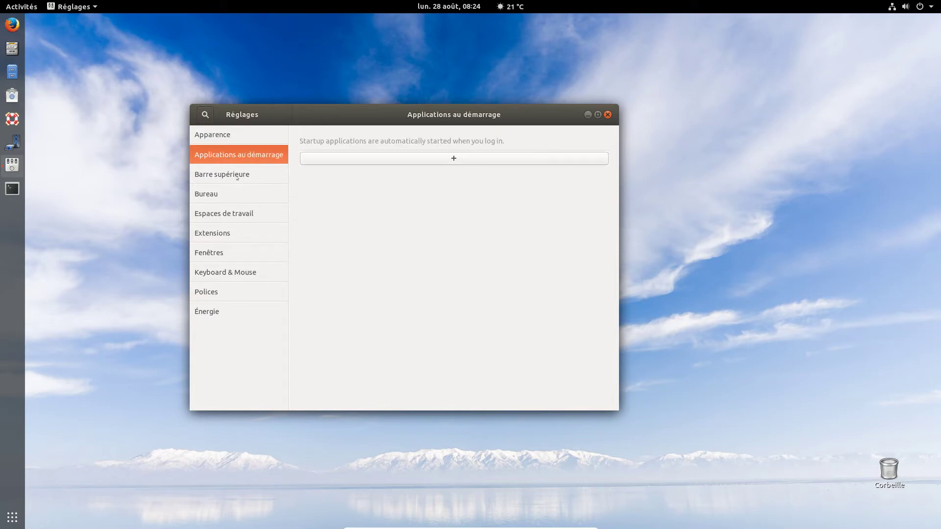
# - Turn top-bar clock seconds on and back off, then show the Bureau page
pyautogui.click(238, 178)
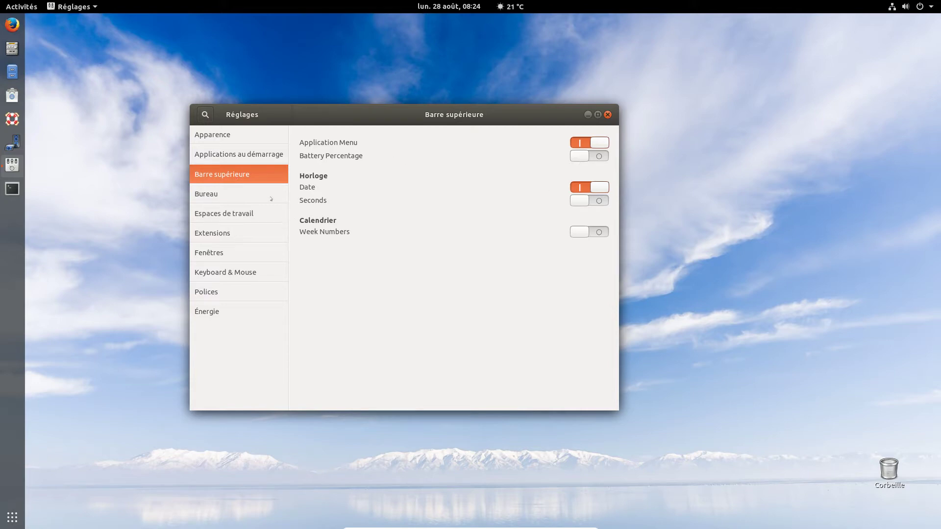
pyautogui.click(590, 202)
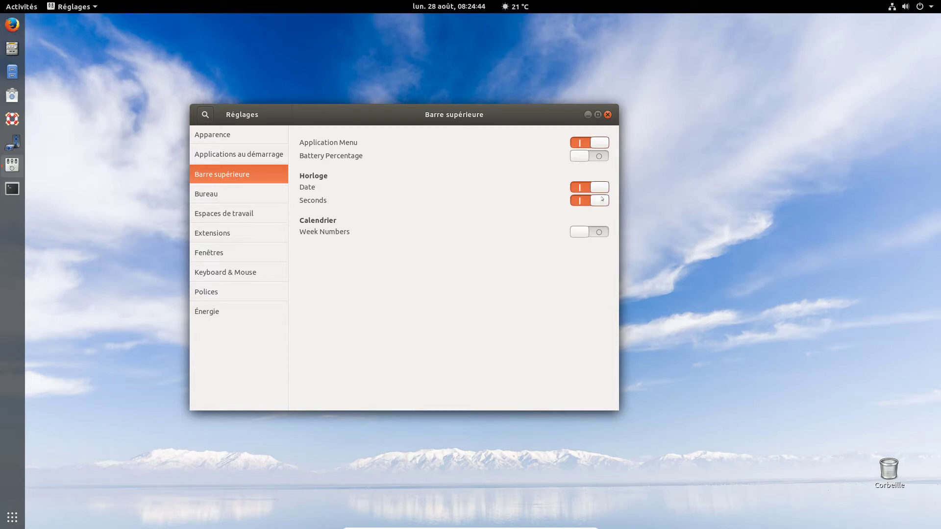
pyautogui.click(584, 200)
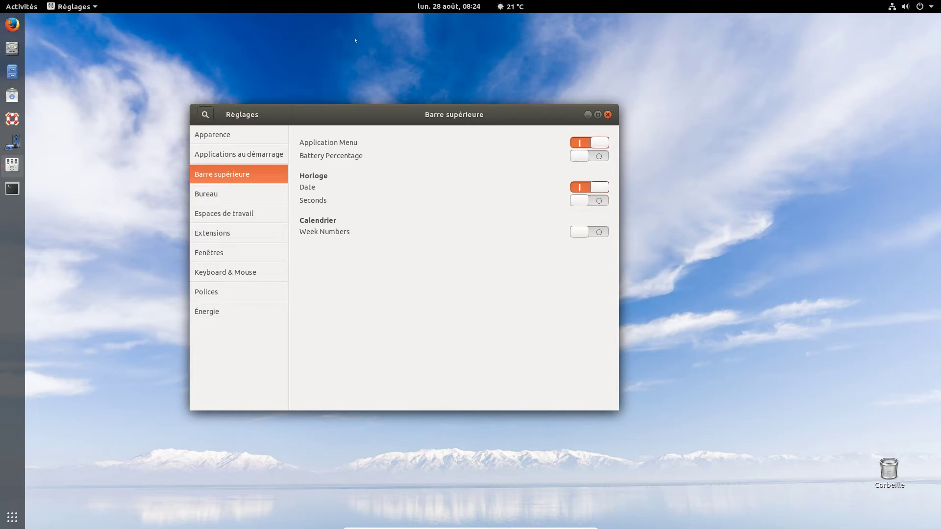
pyautogui.click(247, 198)
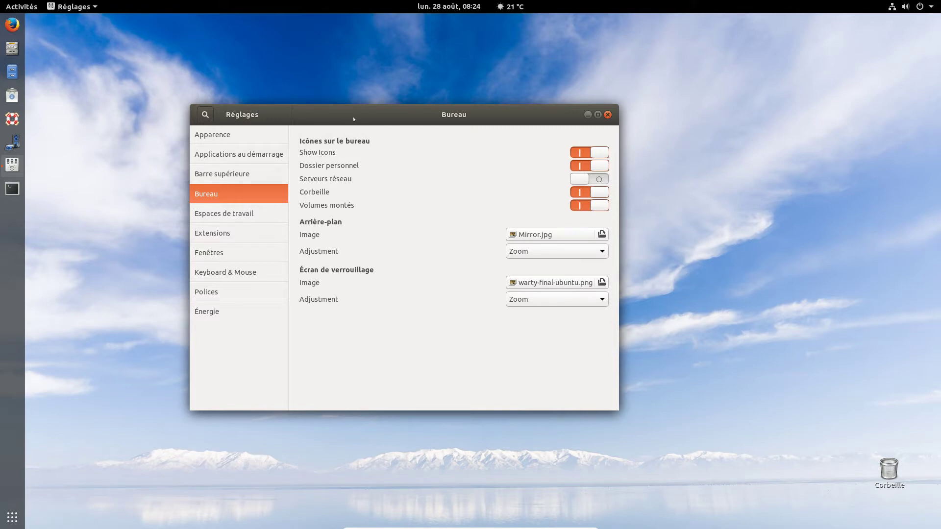
# - Enable the Serveurs réseau desktop icon on the Bureau page
pyautogui.moveTo(354, 118); pyautogui.dragTo(414, 134)
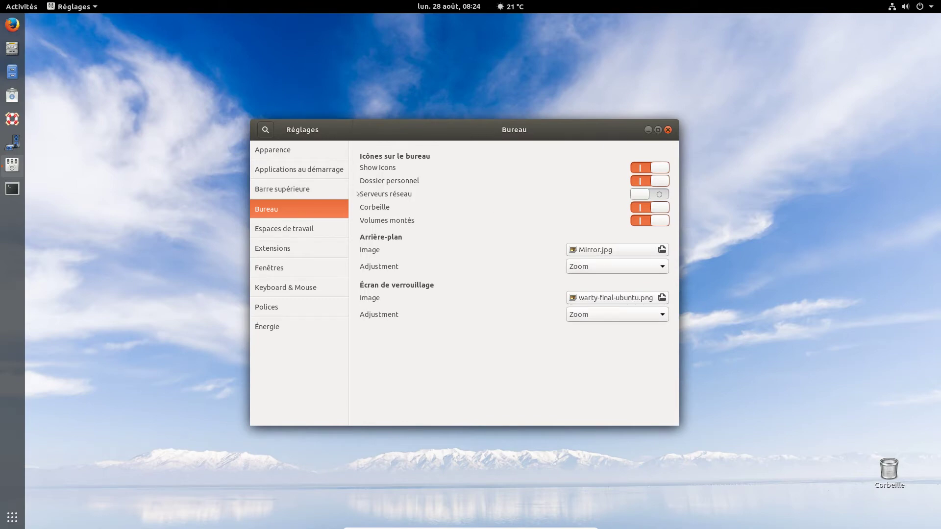
pyautogui.click(659, 194)
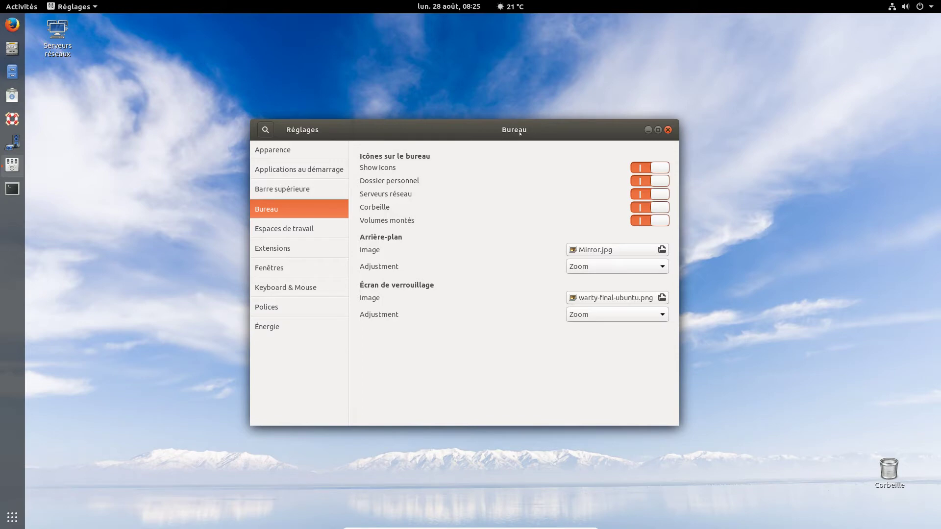
pyautogui.moveTo(520, 133); pyautogui.dragTo(530, 126)
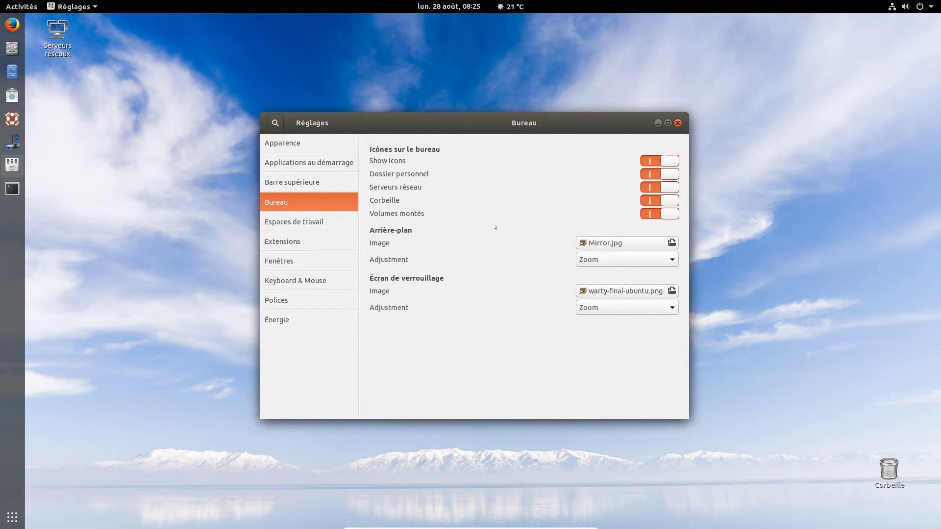
# - View Espaces de travail, glance at the app grid and overview, then show Extensions
pyautogui.click(307, 223)
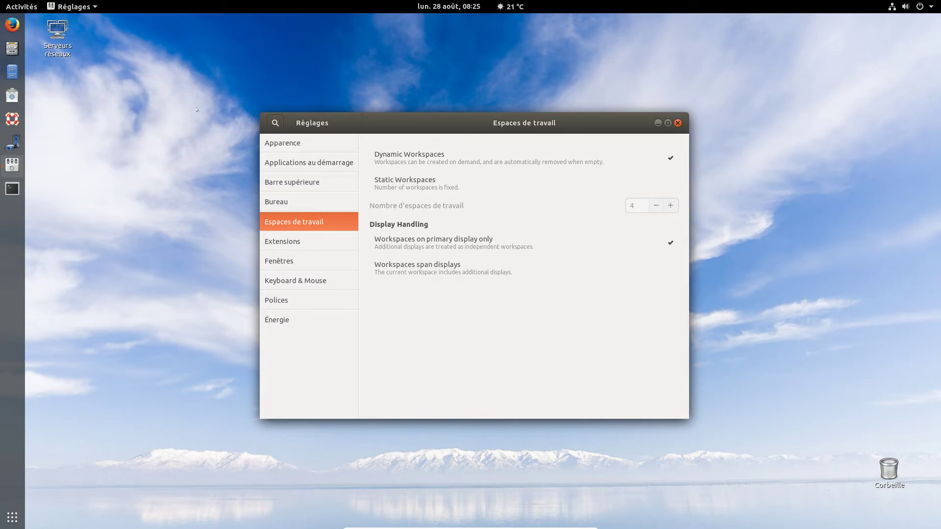
pyautogui.click(12, 517)
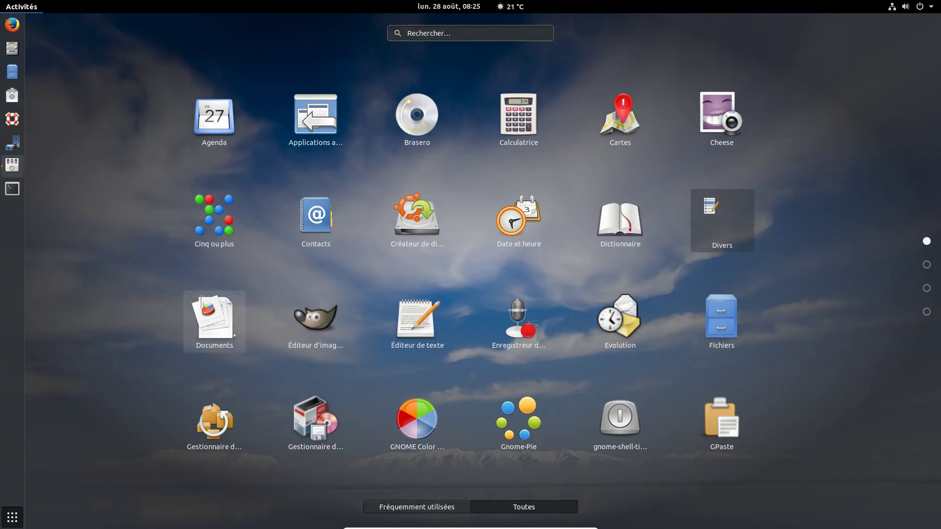
pyautogui.press('Escape')
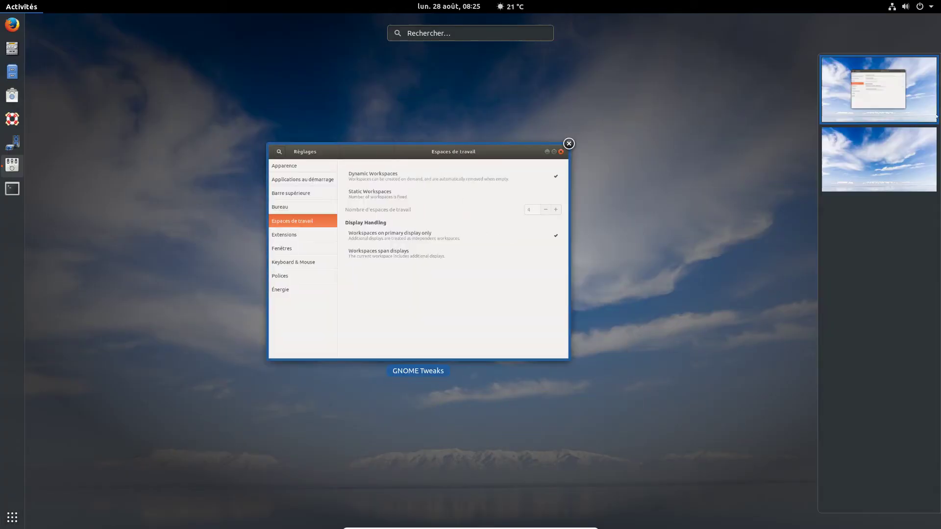
pyautogui.moveTo(938, 80)
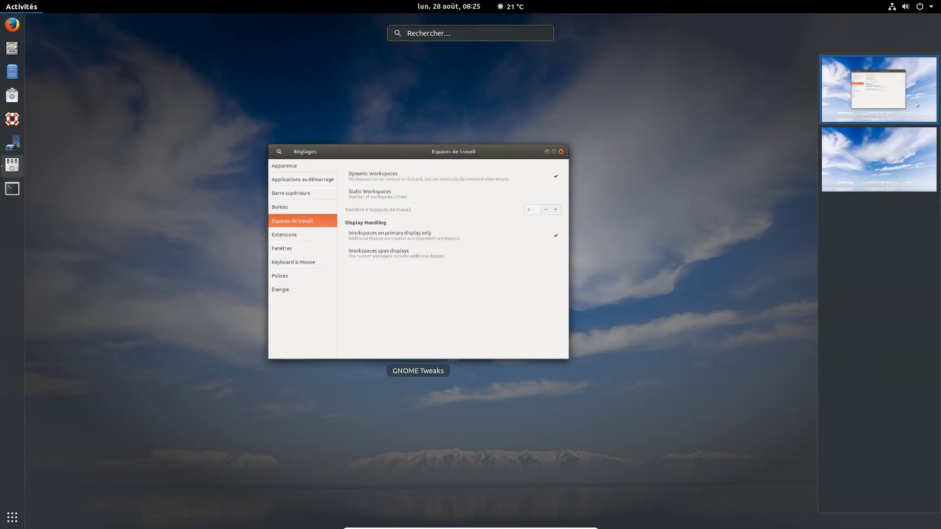
pyautogui.click(522, 331)
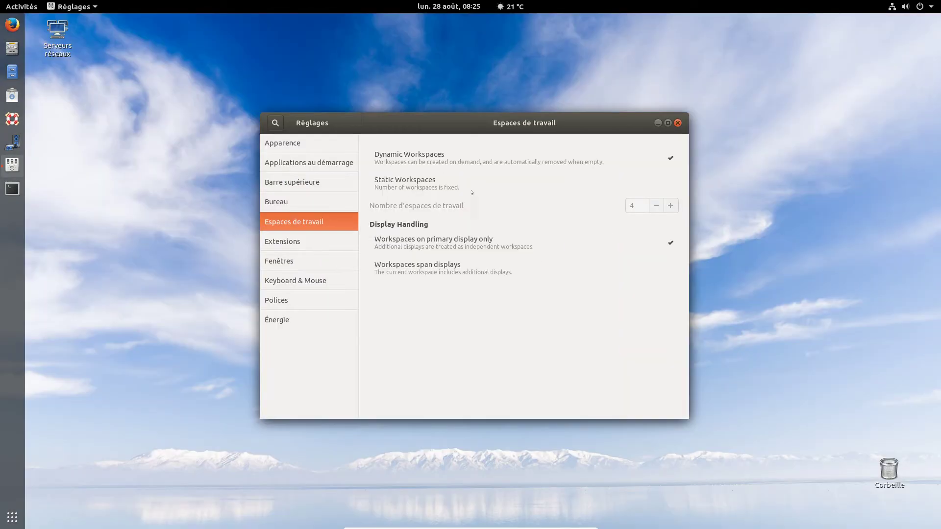
pyautogui.click(300, 248)
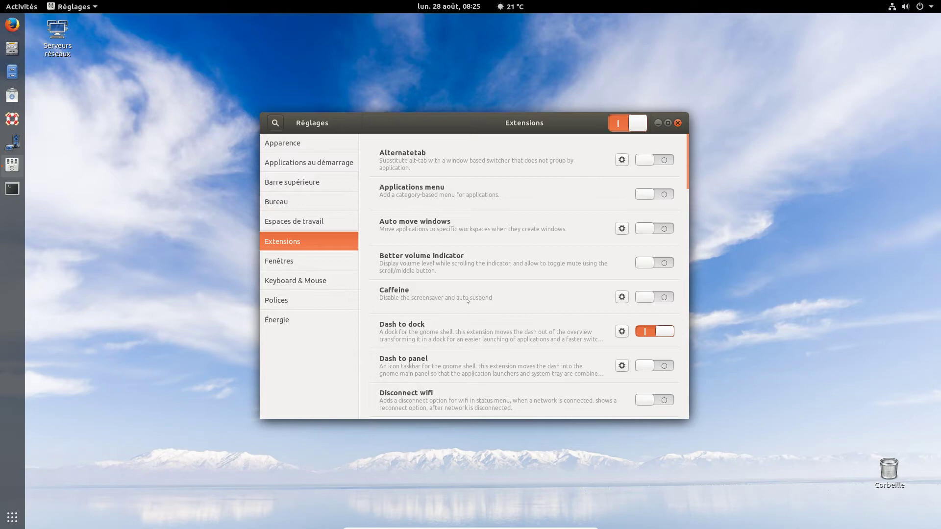
# - In Dash to dock settings, set Position sur l'écran to Bas and maximum icon size to 37 px
pyautogui.scroll(-5, 468, 300)
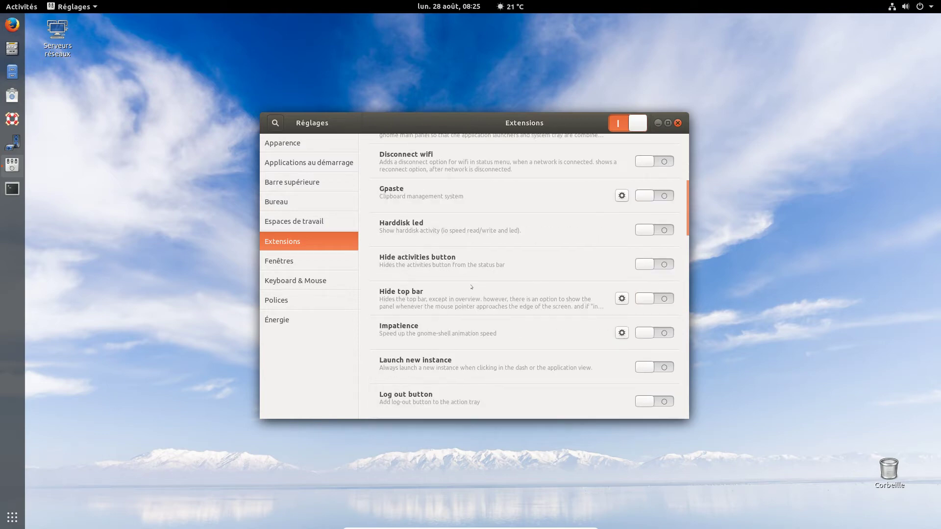
pyautogui.scroll(5, 471, 287)
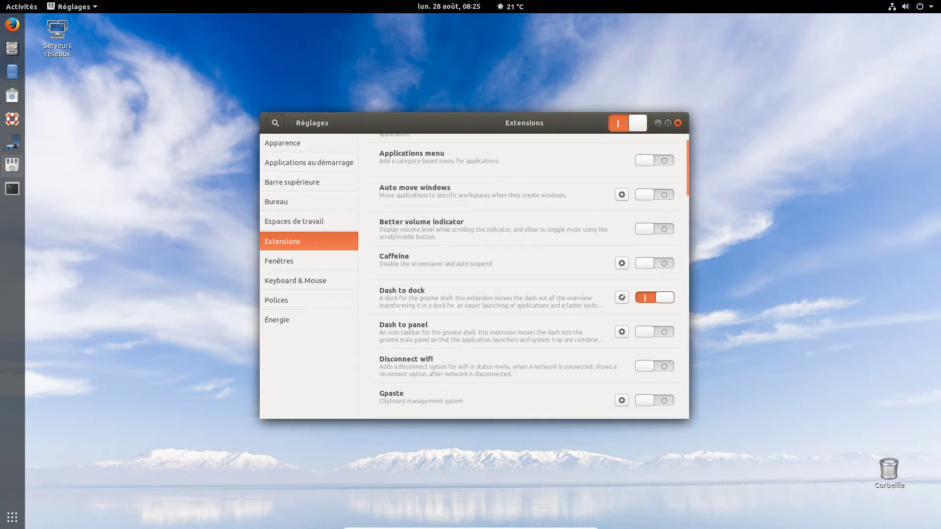
pyautogui.click(621, 297)
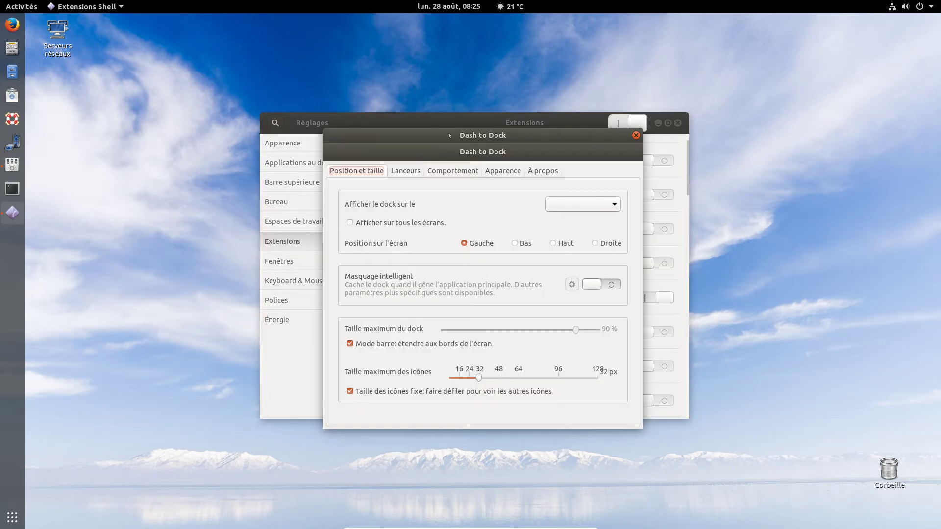
pyautogui.moveTo(449, 135); pyautogui.dragTo(367, 106)
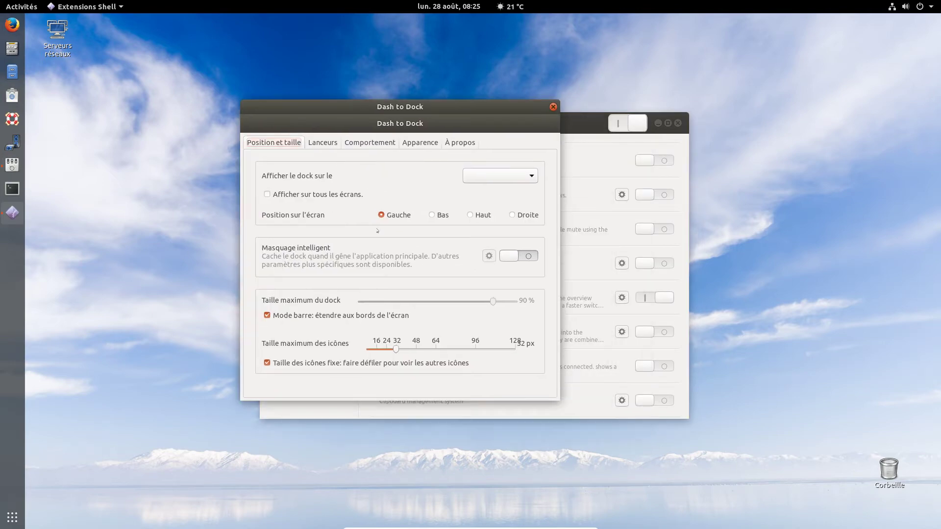
pyautogui.click(432, 215)
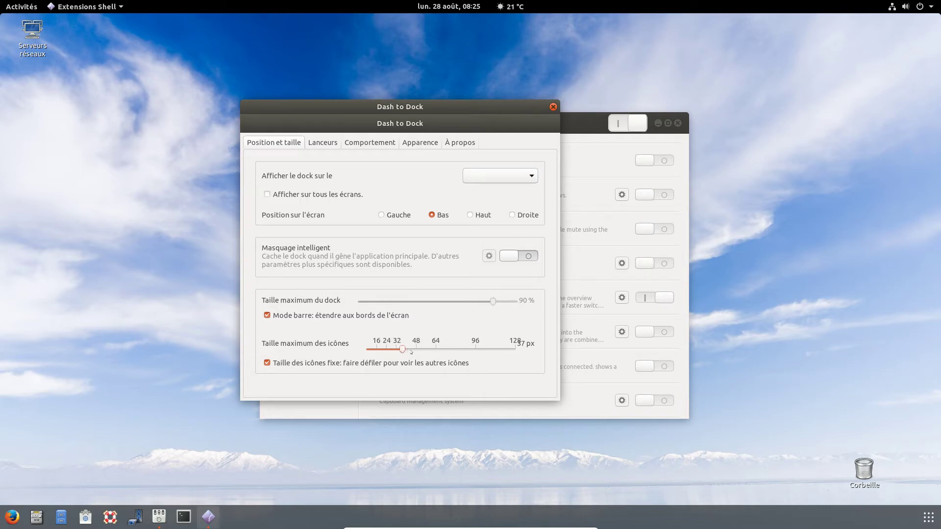
pyautogui.moveTo(396, 349)
pyautogui.mouseDown()
pyautogui.moveTo(421, 350)
pyautogui.moveTo(376, 351)
pyautogui.moveTo(396, 350)
pyautogui.mouseUp()
# - In Apparence, enable Changer la couleur du dock and select the dark navy custom swatch
pyautogui.click(417, 142)
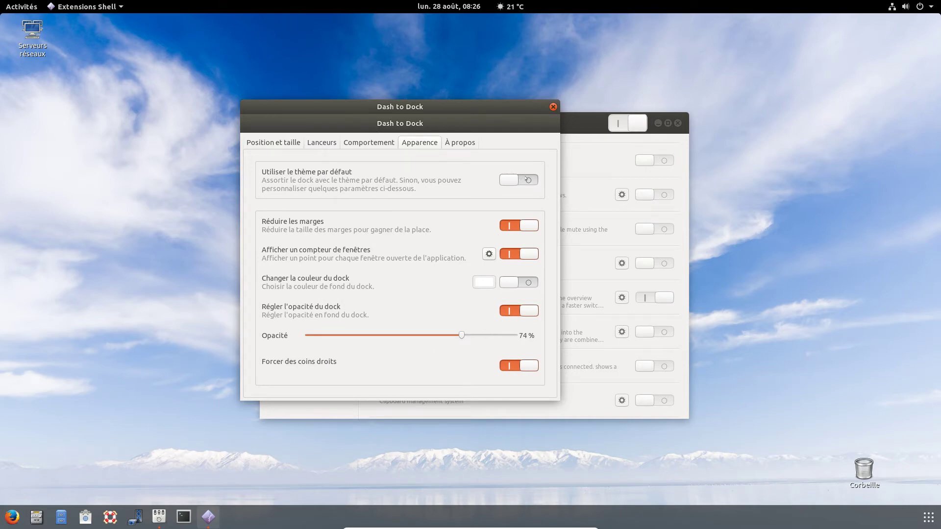
pyautogui.click(522, 282)
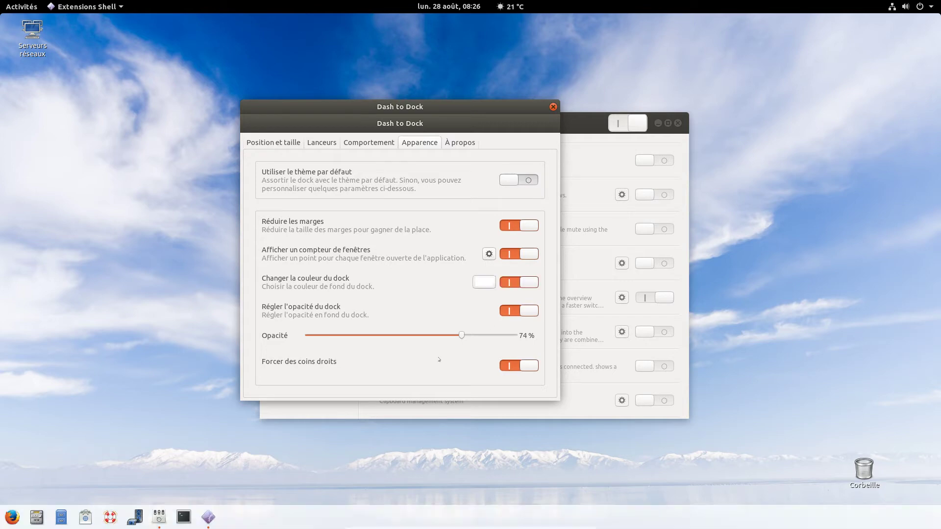
pyautogui.click(484, 282)
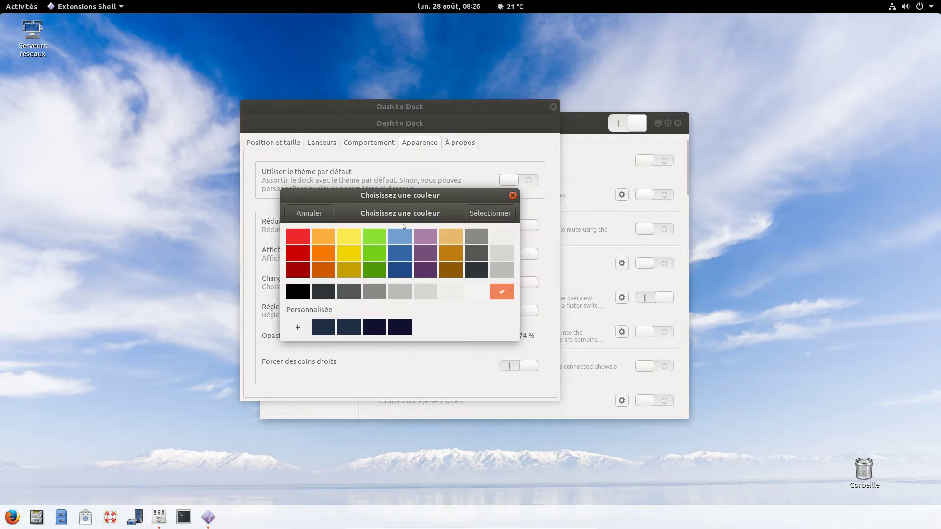
pyautogui.click(397, 333)
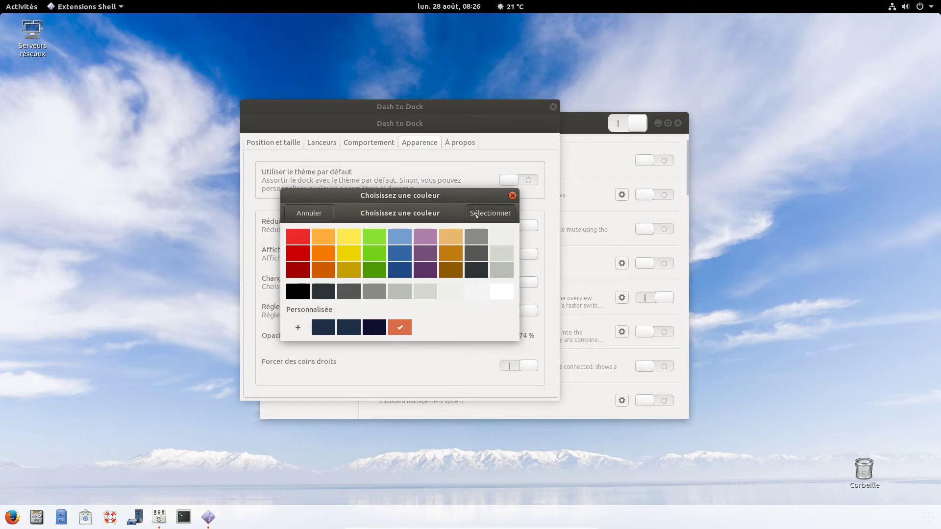
pyautogui.click(482, 214)
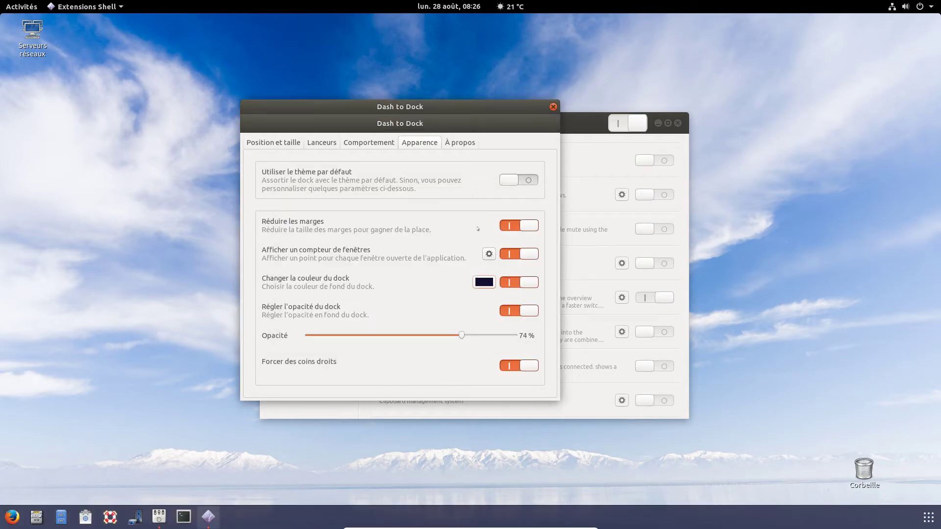
# - Glance at the Dash to Dock about page, then close the dock settings dialog
pyautogui.click(469, 142)
pyautogui.scroll(4, 369, 143)
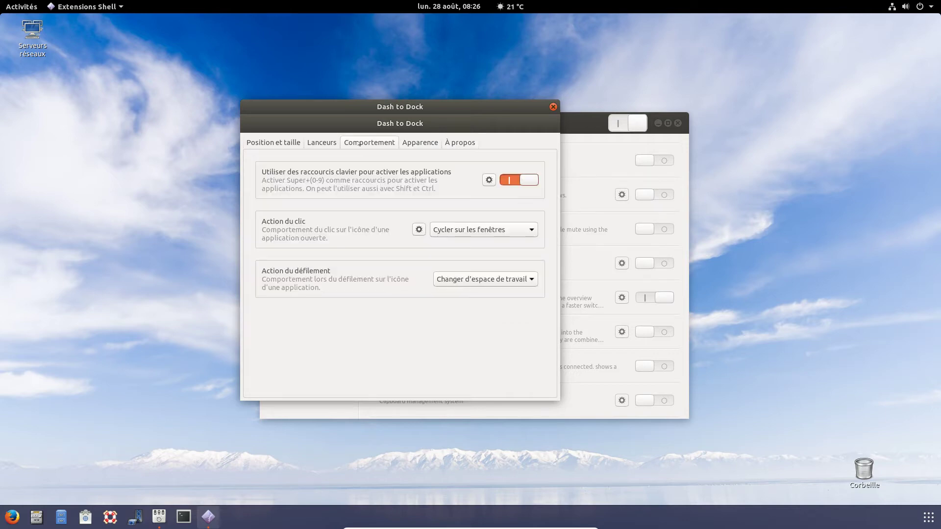
pyautogui.click(552, 106)
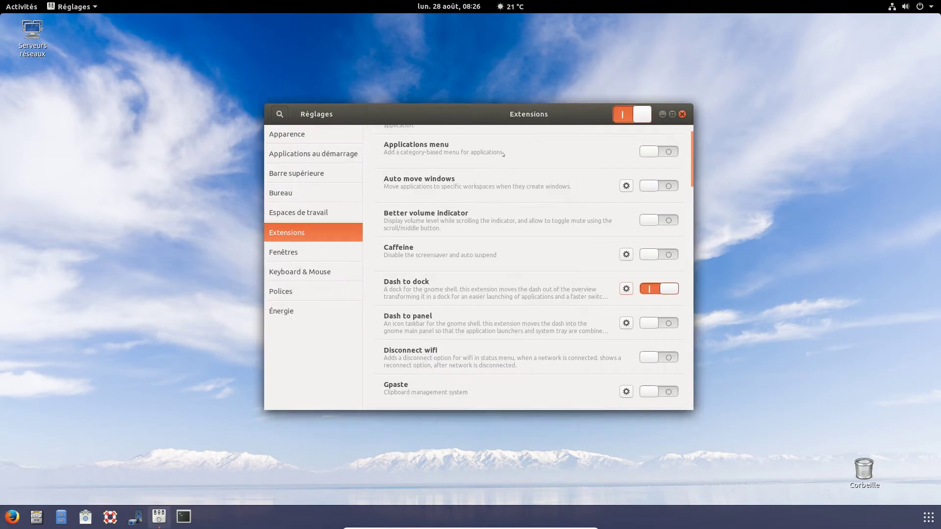
# - Browse the Tweaks sidebar categories (windows, keyboard & mouse, fonts, power), ending on Apparence
pyautogui.click(345, 252)
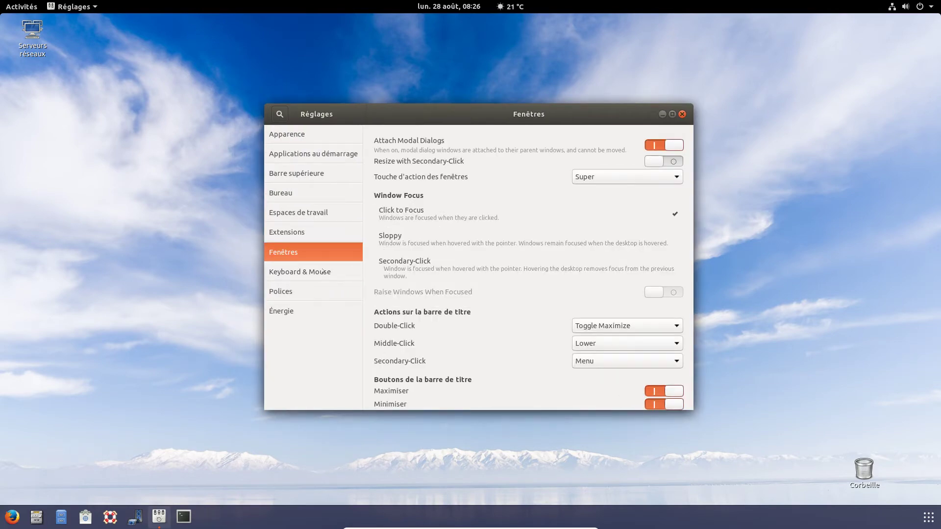
pyautogui.click(322, 272)
pyautogui.click(316, 291)
pyautogui.click(313, 311)
pyautogui.click(293, 134)
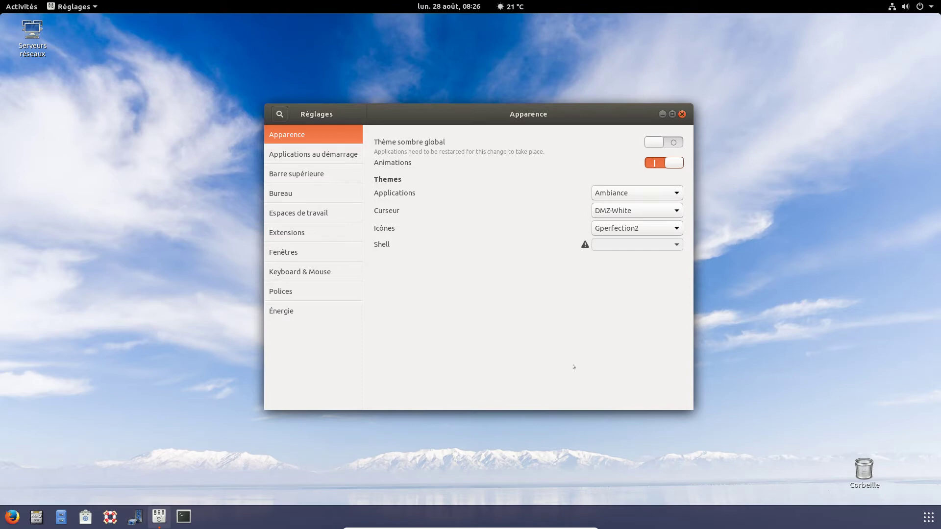
# - Set the applications theme to T4G-3-Blue, briefly trying Adwaita in between
pyautogui.click(649, 194)
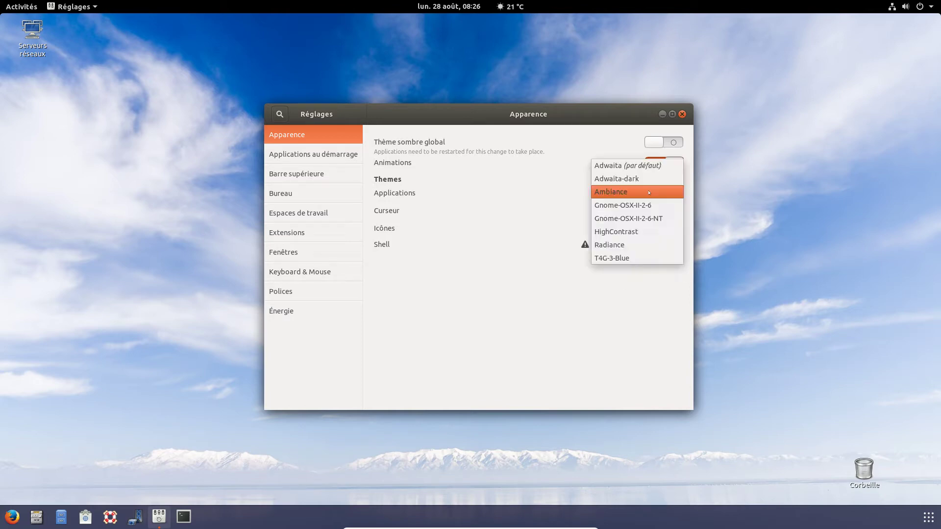
pyautogui.press('Return')
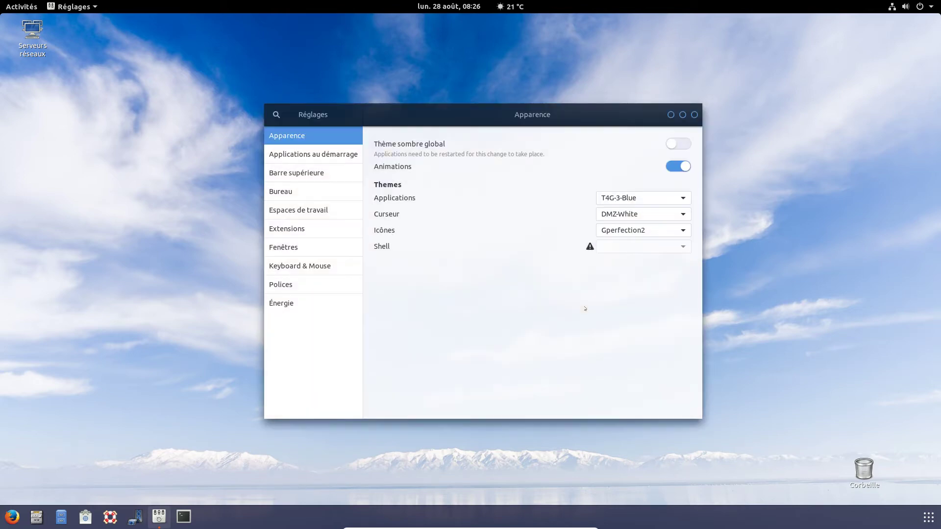
pyautogui.click(653, 204)
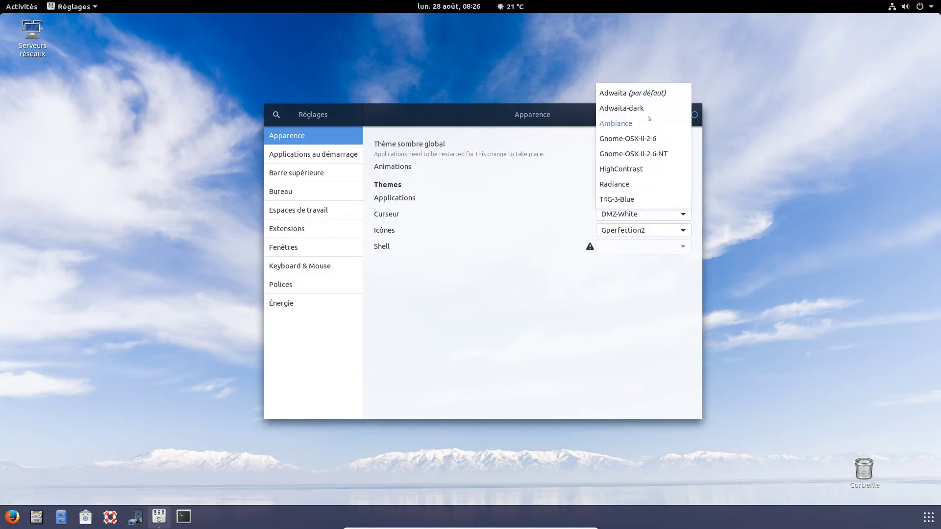
pyautogui.click(637, 92)
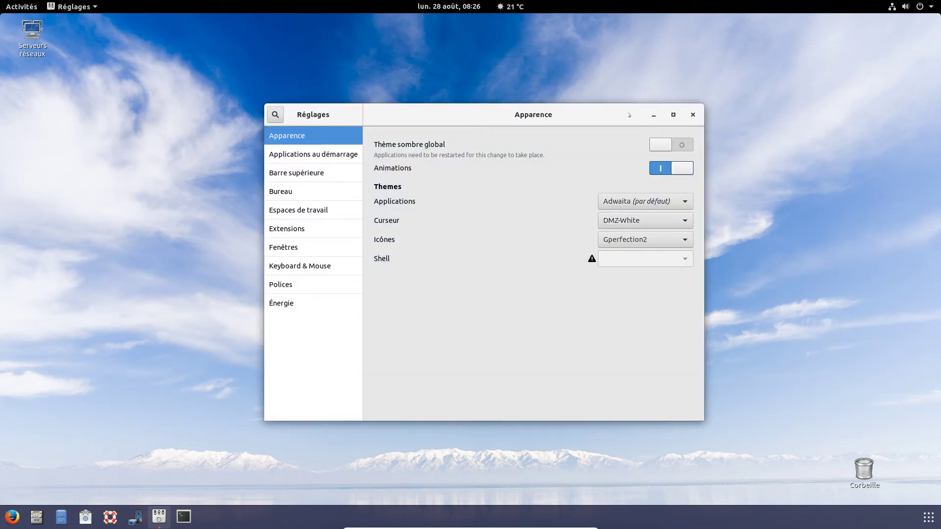
pyautogui.moveTo(599, 116); pyautogui.dragTo(598, 101)
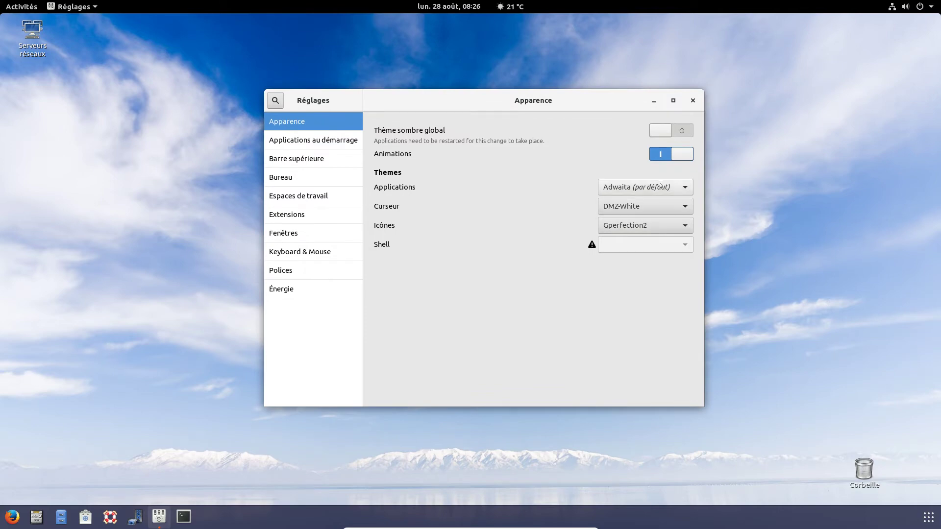
pyautogui.click(660, 188)
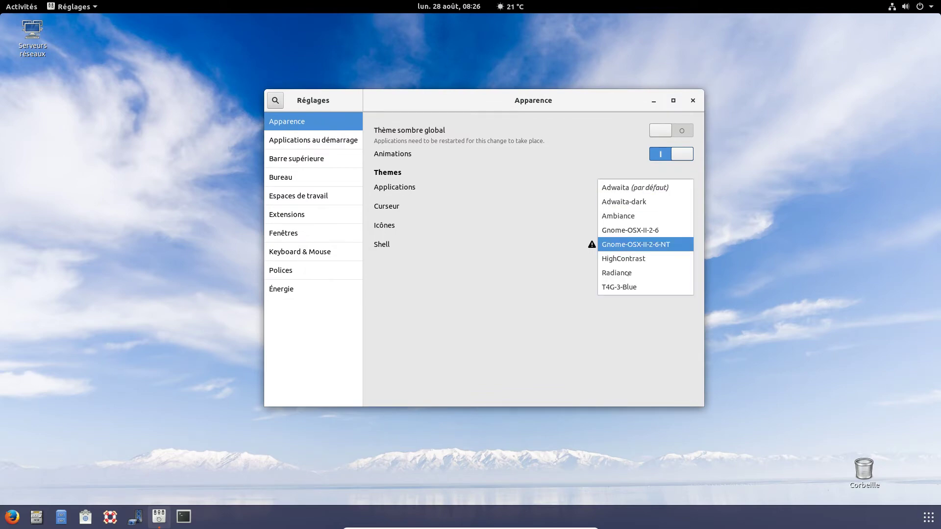
pyautogui.click(637, 287)
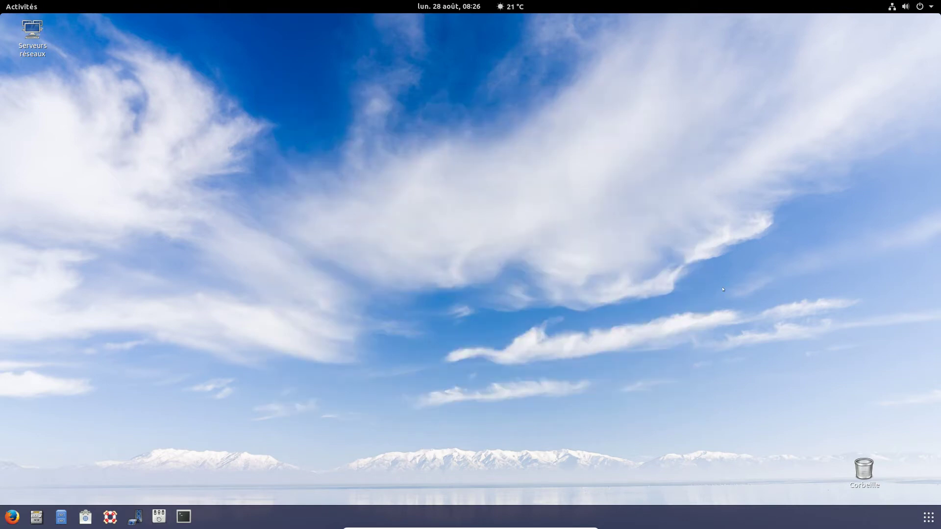
# - Launch Fichiers from the app grid and open the personal folder in a second tab with Ctrl+T
pyautogui.click(928, 517)
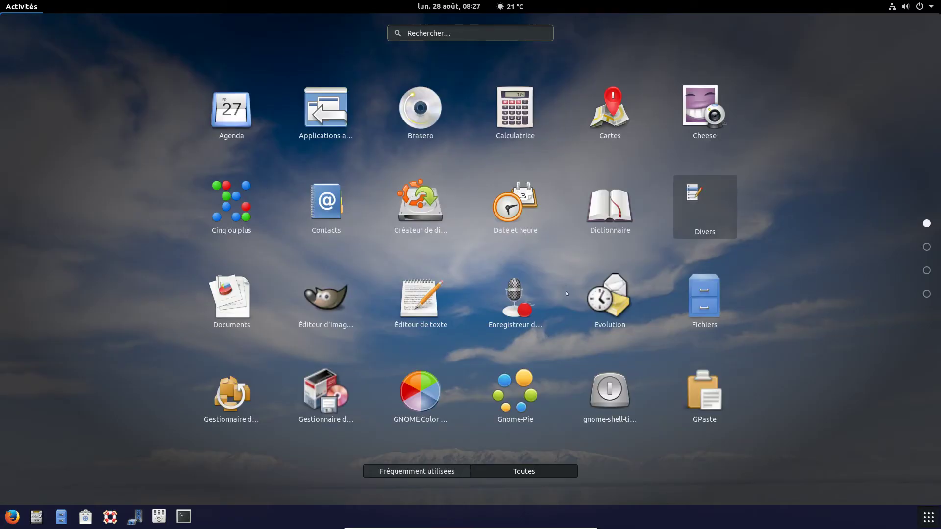
pyautogui.click(704, 299)
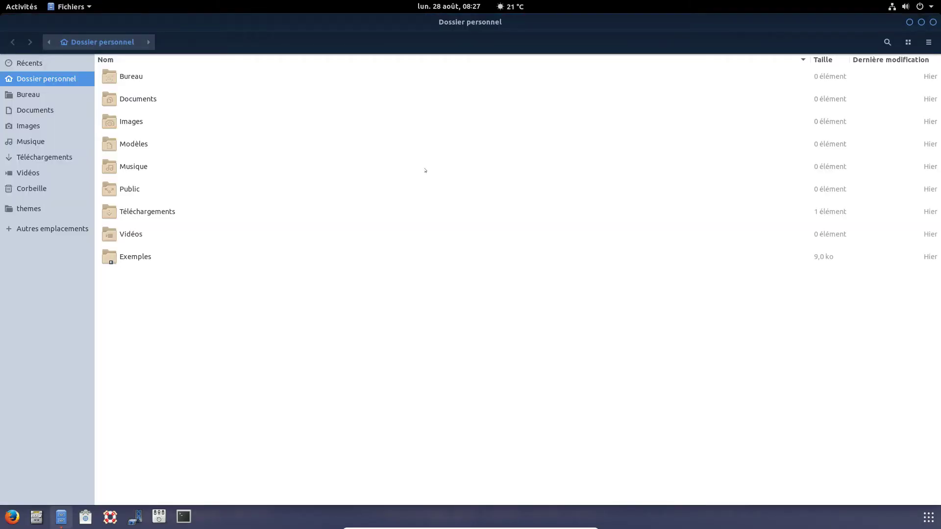
pyautogui.hotkey('ctrl', 't')
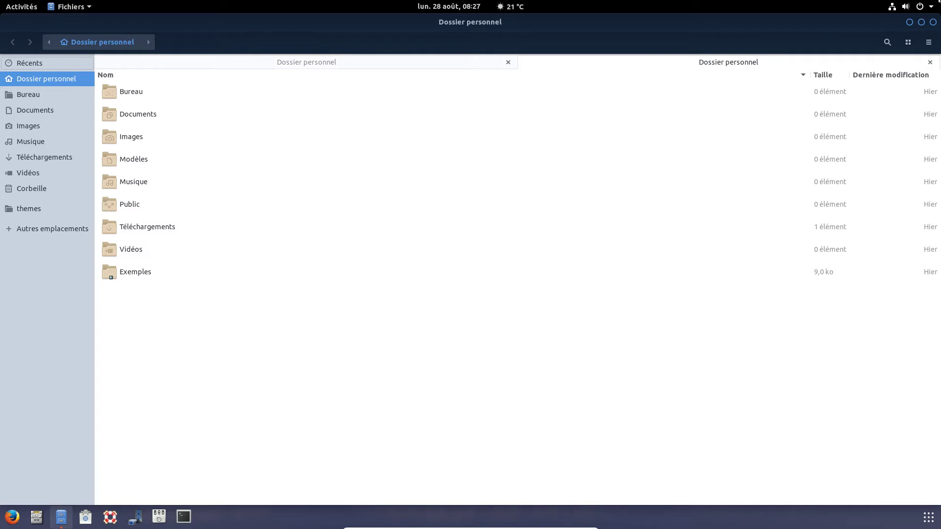
# - Show the home folders as an icon grid and bring up the personal folder's Properties
pyautogui.click(928, 42)
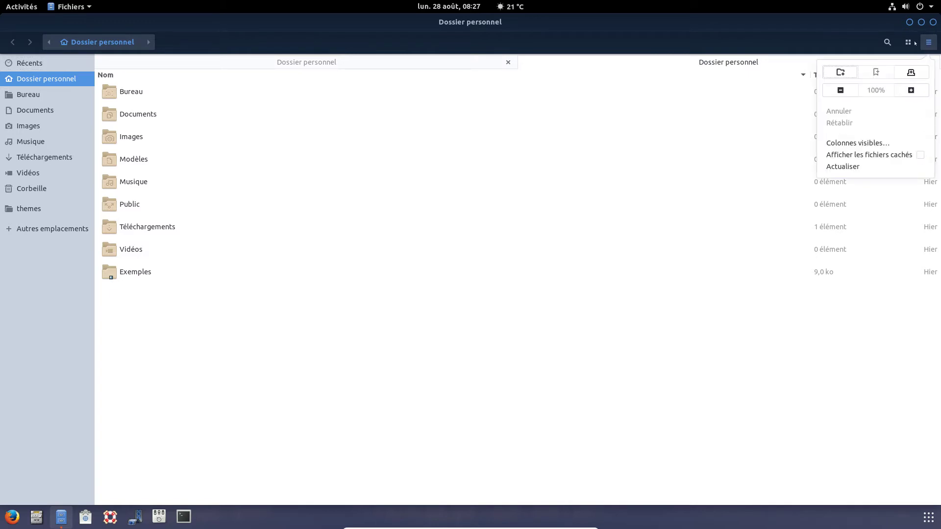
pyautogui.click(912, 43)
pyautogui.click(910, 42)
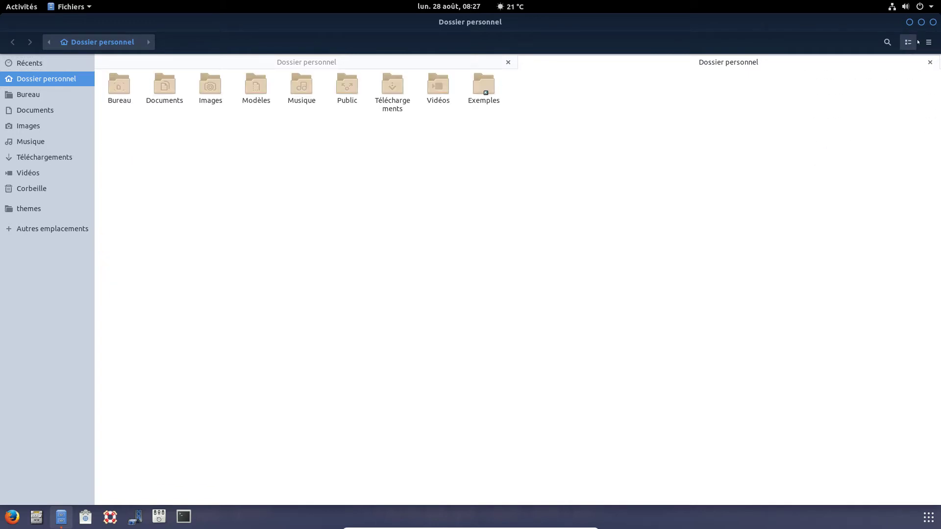
pyautogui.click(928, 43)
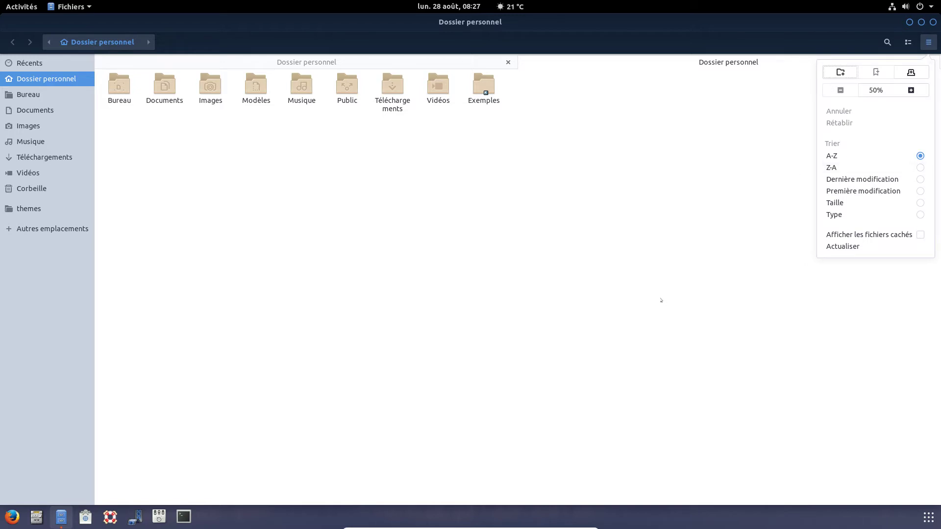
pyautogui.click(613, 302)
pyautogui.rightClick(197, 147)
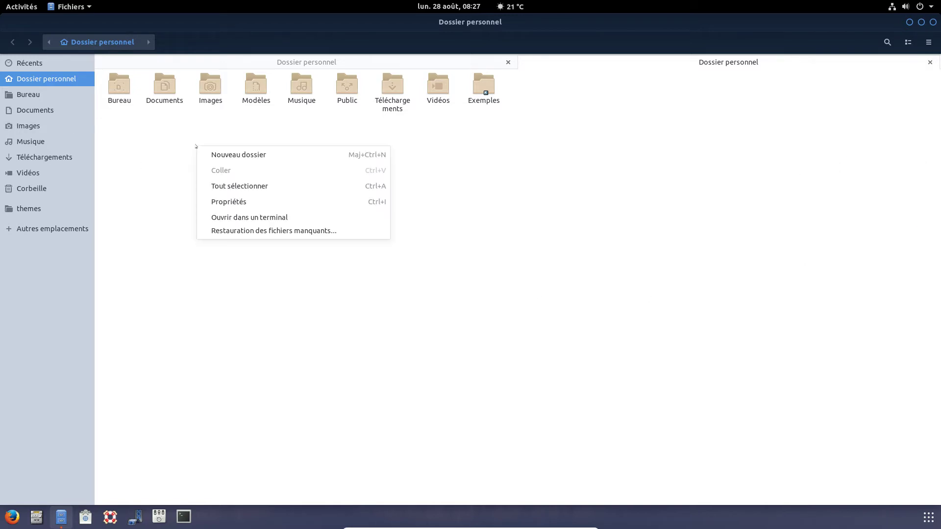
pyautogui.click(229, 201)
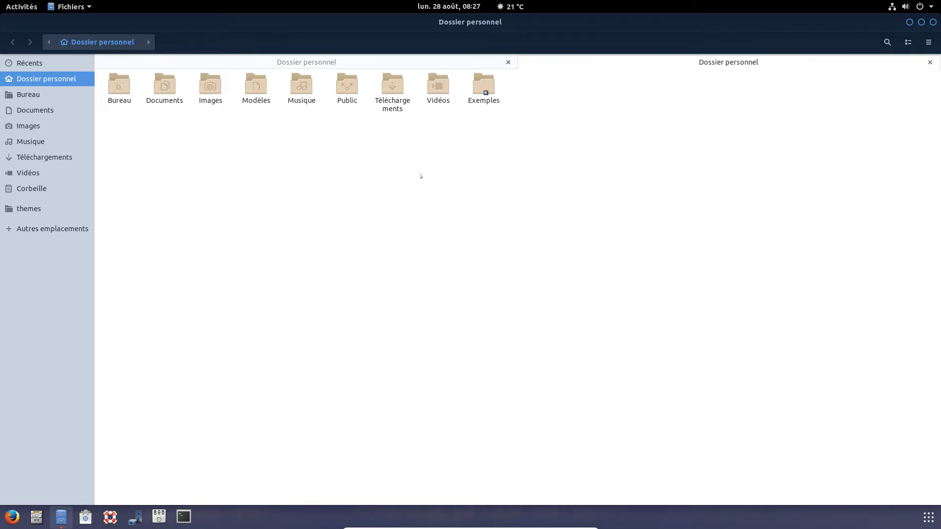
# - Review the folder's Permissions and sharing tabs, then close the Properties dialog
pyautogui.click(466, 200)
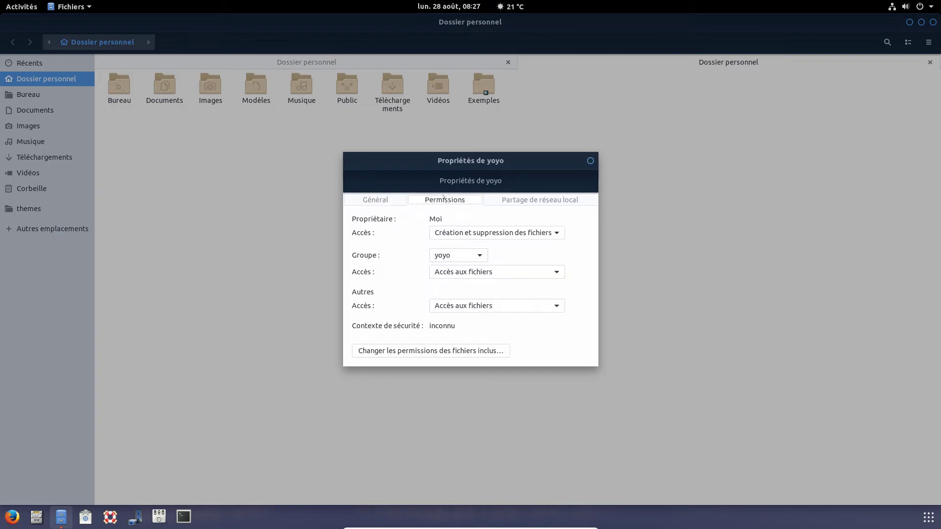
pyautogui.click(519, 200)
pyautogui.click(381, 201)
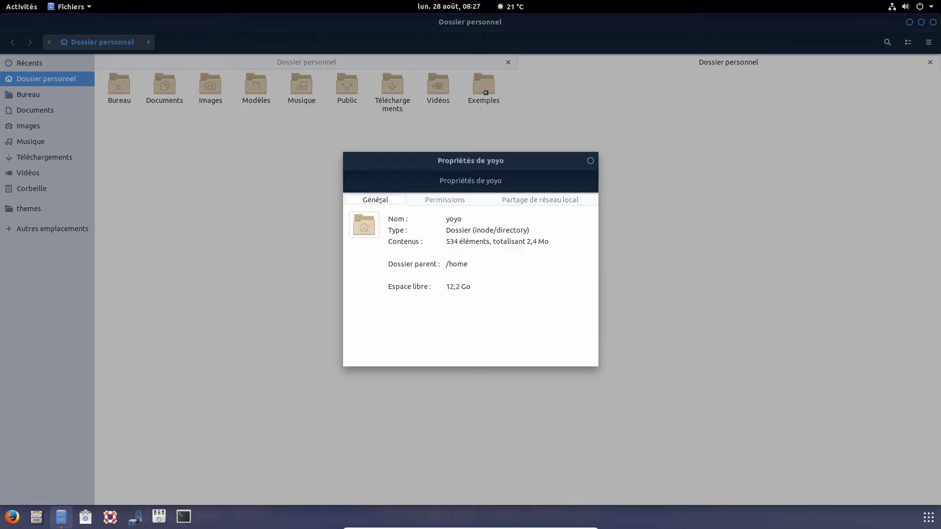
pyautogui.click(590, 161)
pyautogui.rightClick(208, 40)
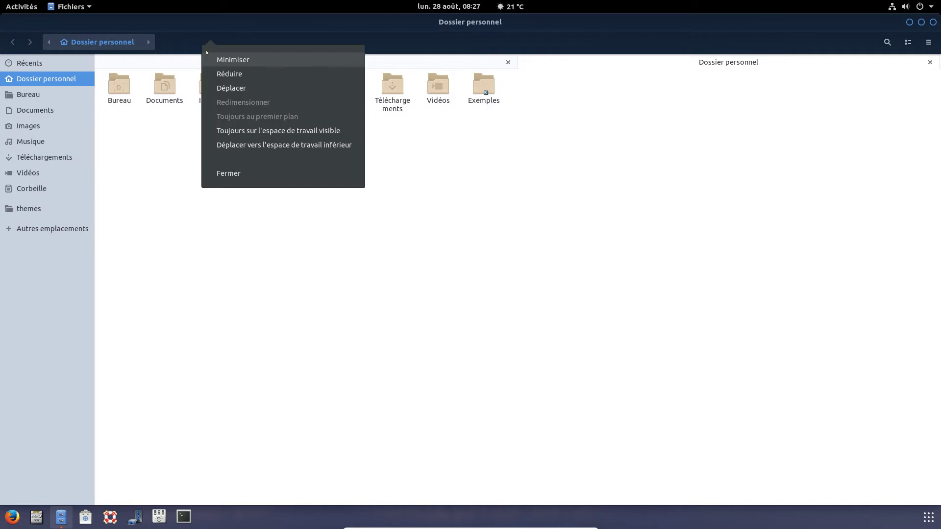
pyautogui.click(613, 174)
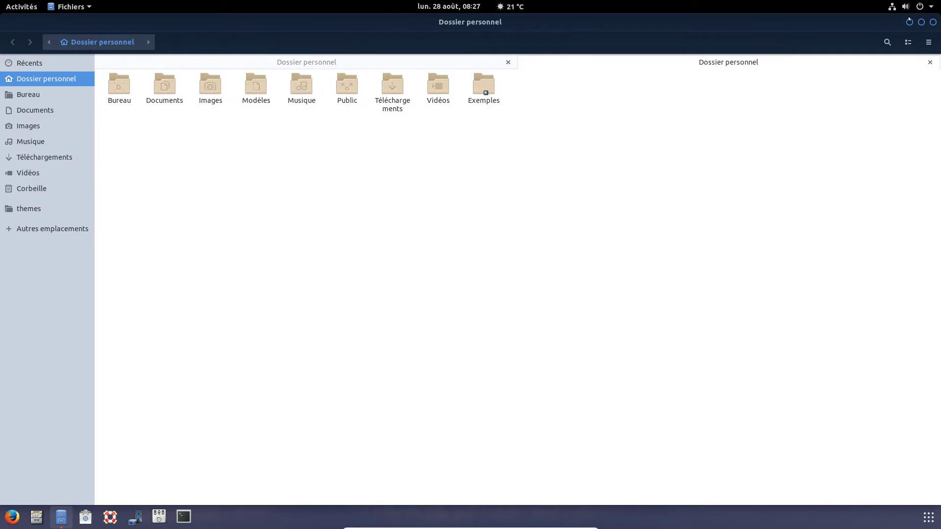
# - Restore, snap right and left, maximize and resize the Fichiers window, then close it
pyautogui.click(921, 23)
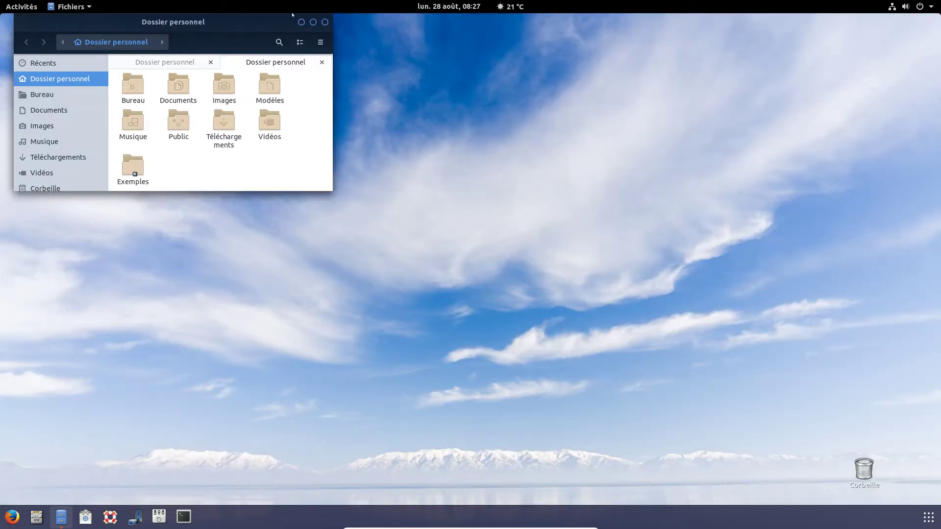
pyautogui.moveTo(292, 15); pyautogui.dragTo(931, 136)
pyautogui.moveTo(868, 23); pyautogui.dragTo(1, 207)
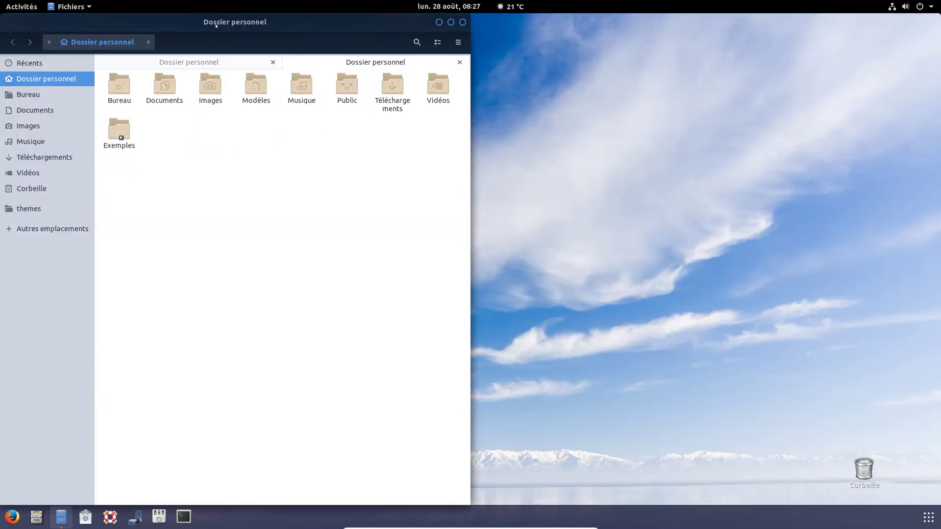
pyautogui.moveTo(216, 24); pyautogui.dragTo(543, 2)
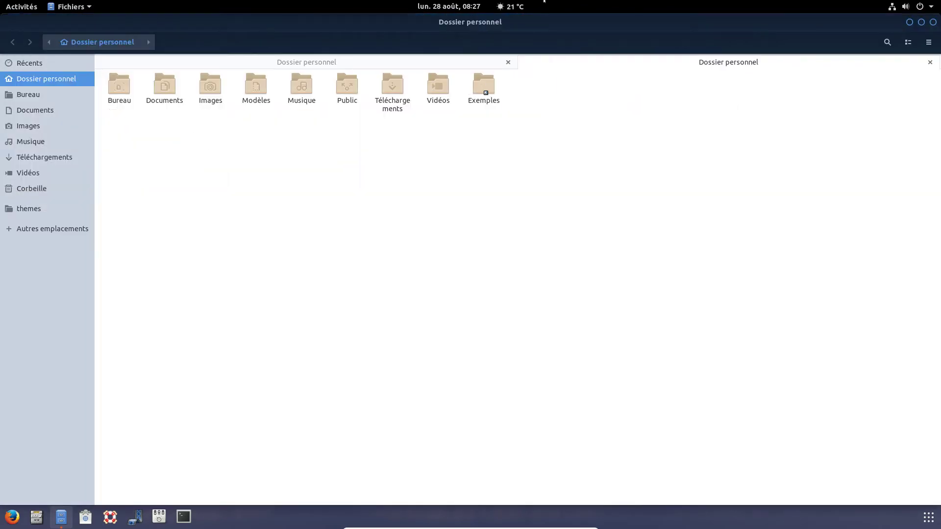
pyautogui.click(922, 22)
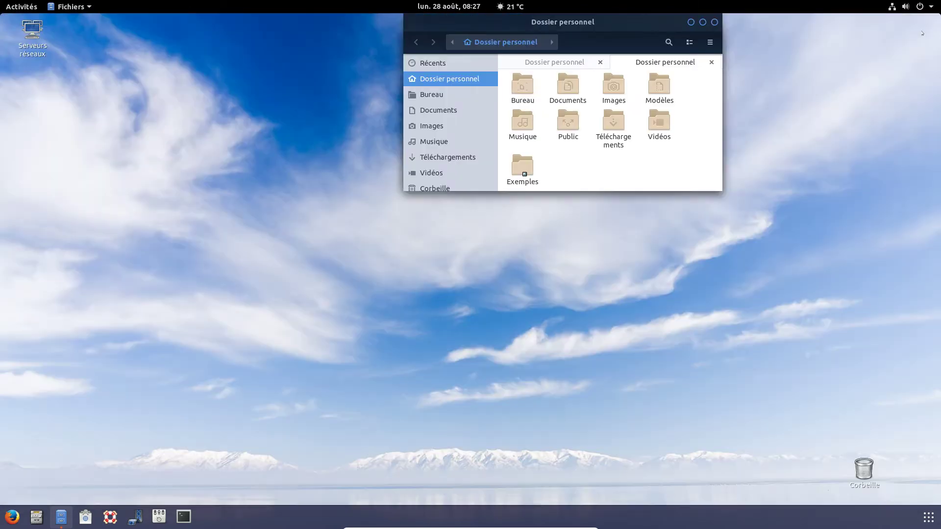
pyautogui.moveTo(722, 191); pyautogui.dragTo(932, 386)
pyautogui.moveTo(770, 22); pyautogui.dragTo(595, 84)
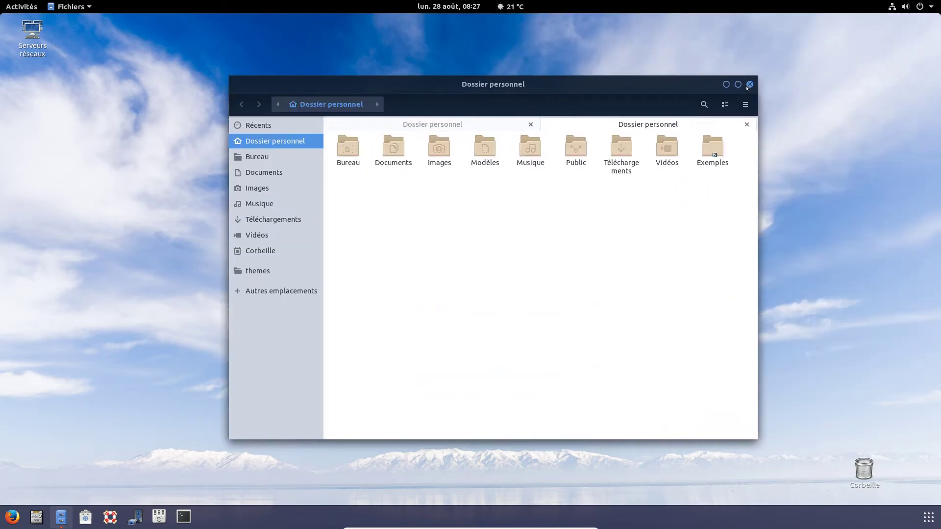
pyautogui.click(749, 85)
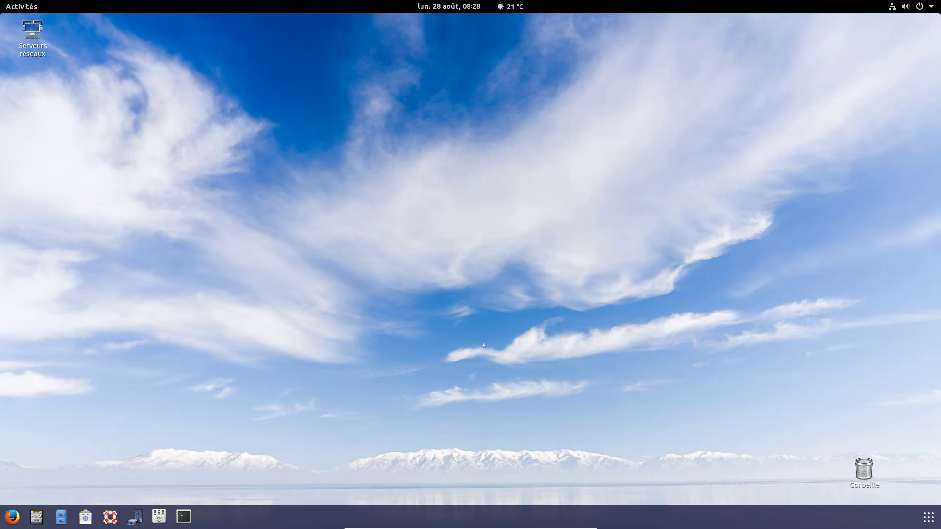
# - Launch Moniteur système from the Utilitaires group in the applications grid
pyautogui.click(928, 517)
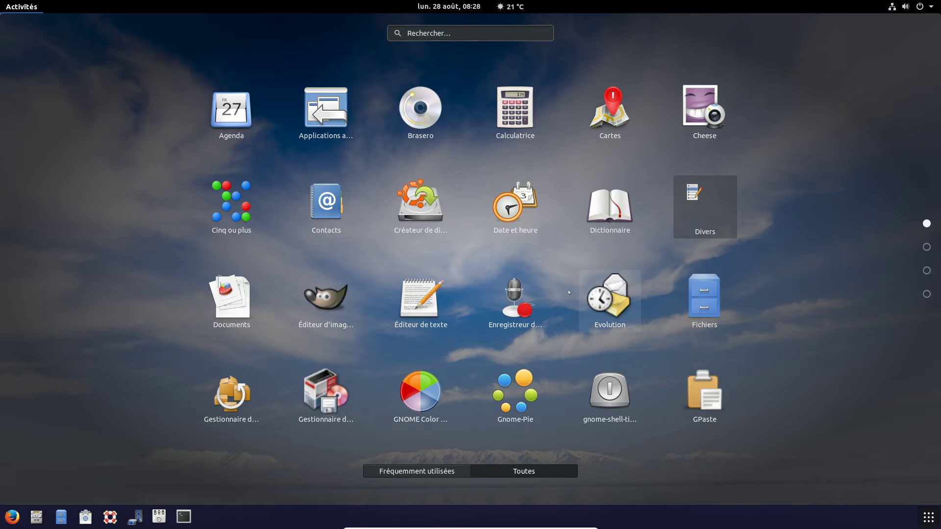
pyautogui.scroll(-2, 569, 293)
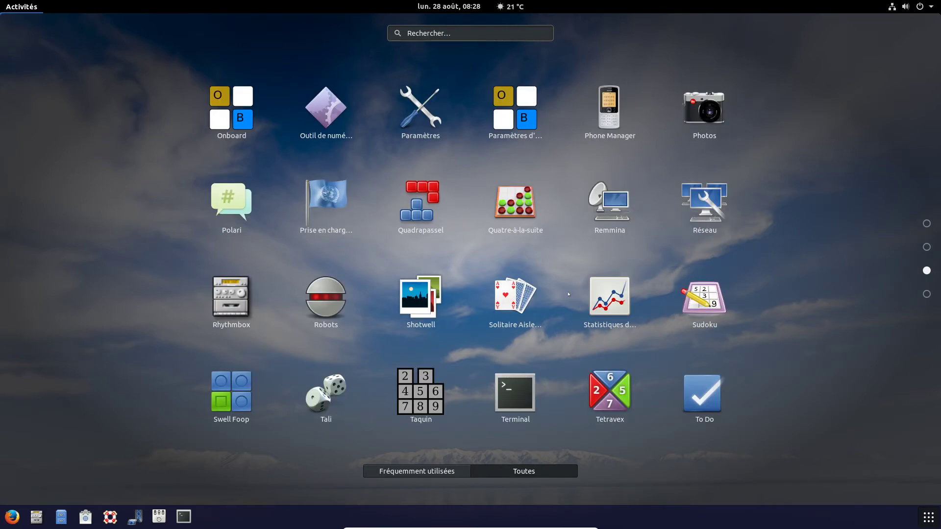
pyautogui.scroll(-1, 568, 294)
pyautogui.scroll(1, 569, 294)
pyautogui.scroll(-1, 569, 294)
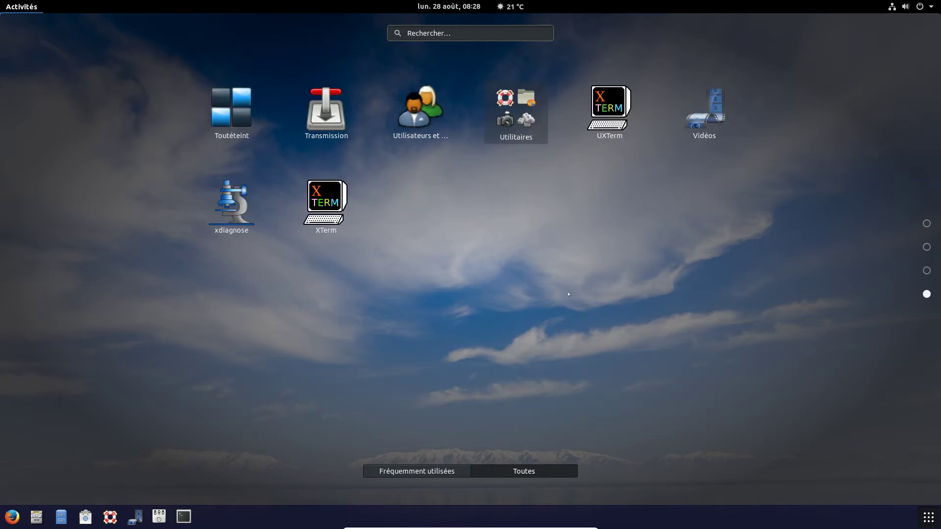
pyautogui.click(509, 138)
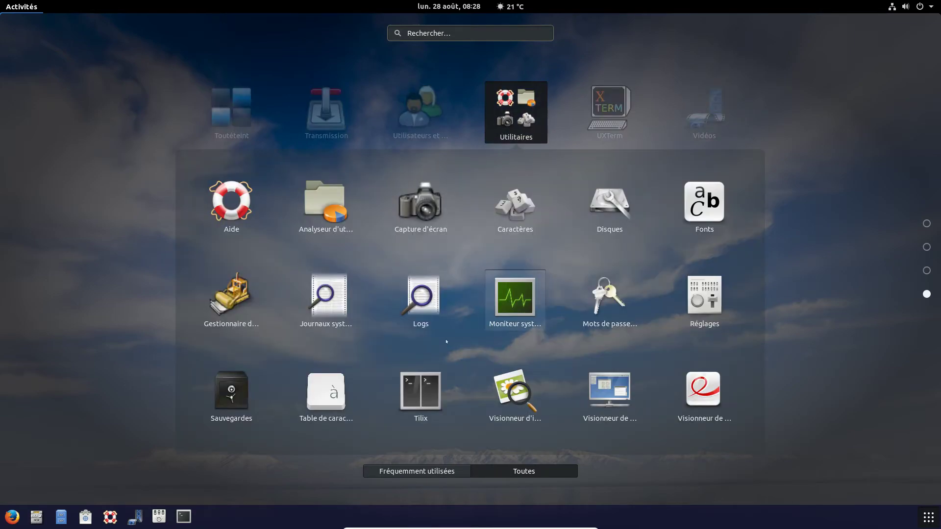
pyautogui.click(515, 294)
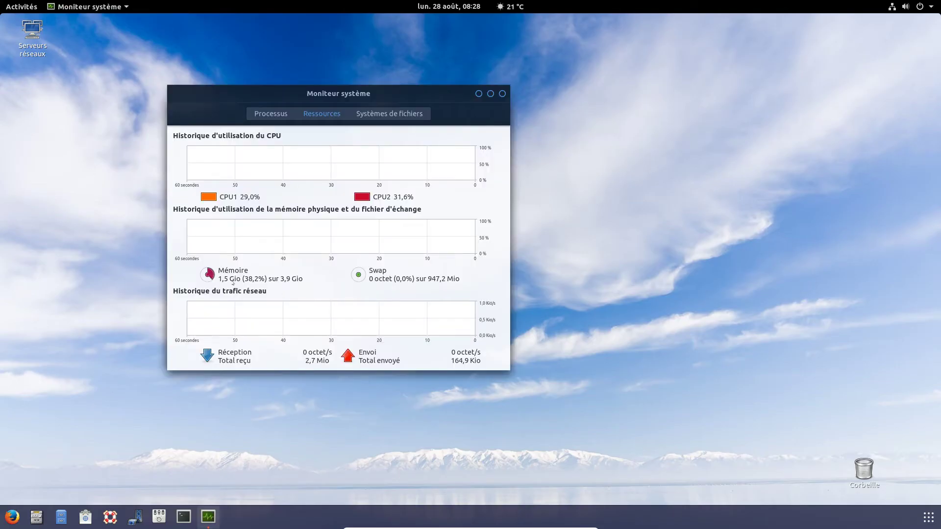
# - Move the monitor window right to review its CPU, memory and network graphs, then bring up Activités
pyautogui.moveTo(361, 90); pyautogui.dragTo(549, 88)
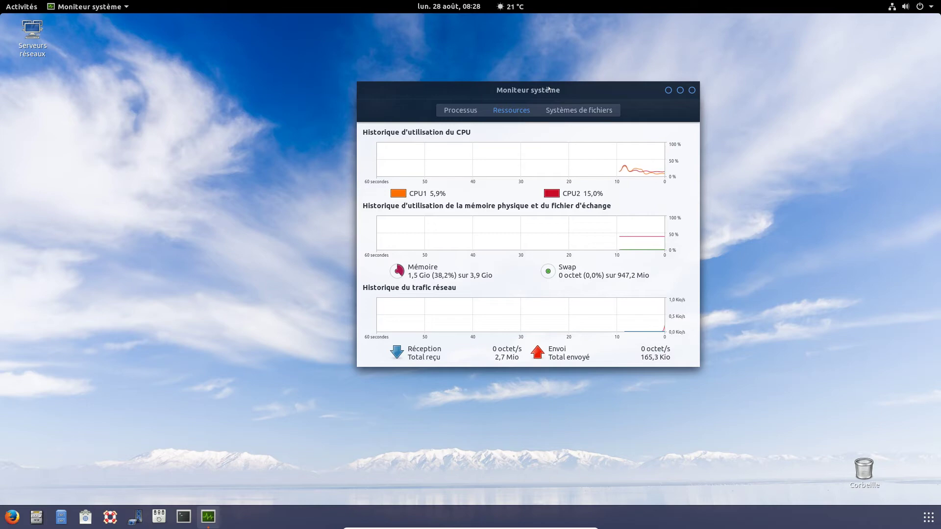
pyautogui.moveTo(549, 90); pyautogui.dragTo(677, 105)
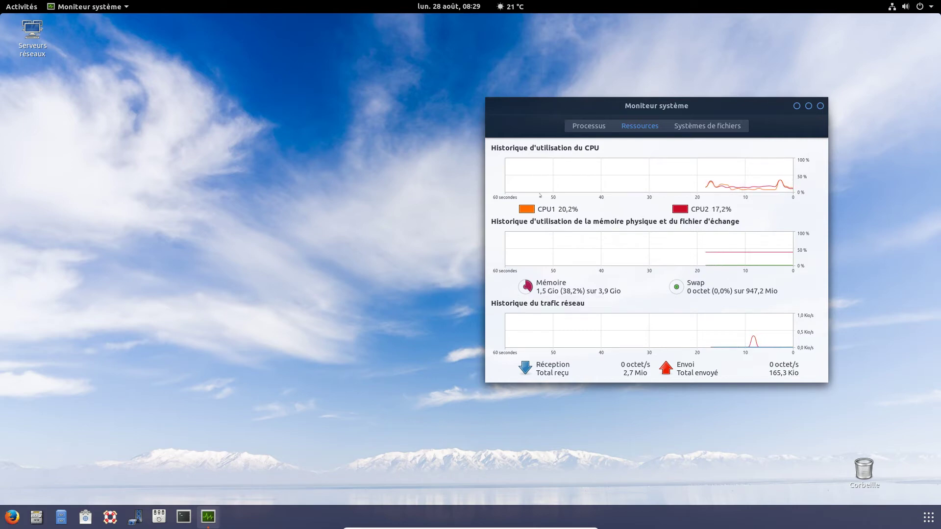
pyautogui.moveTo(546, 104); pyautogui.dragTo(562, 97)
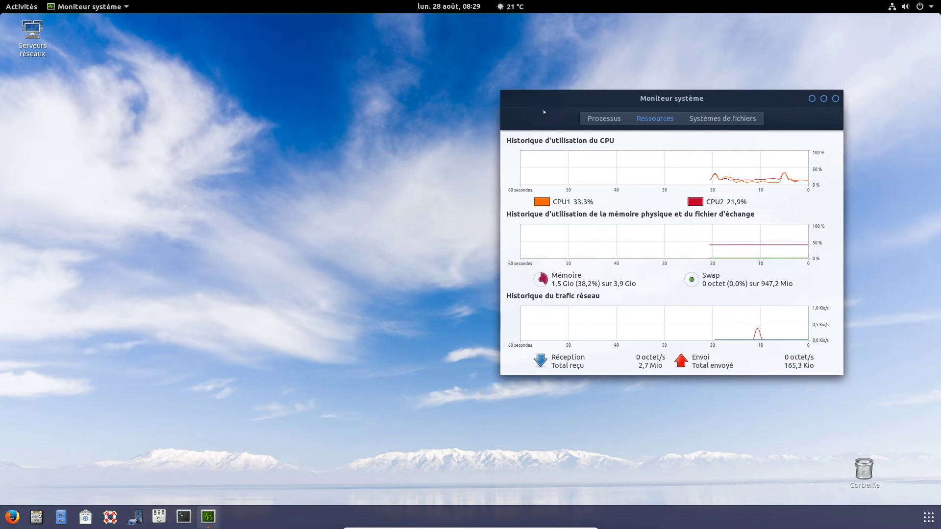
pyautogui.click(127, 137)
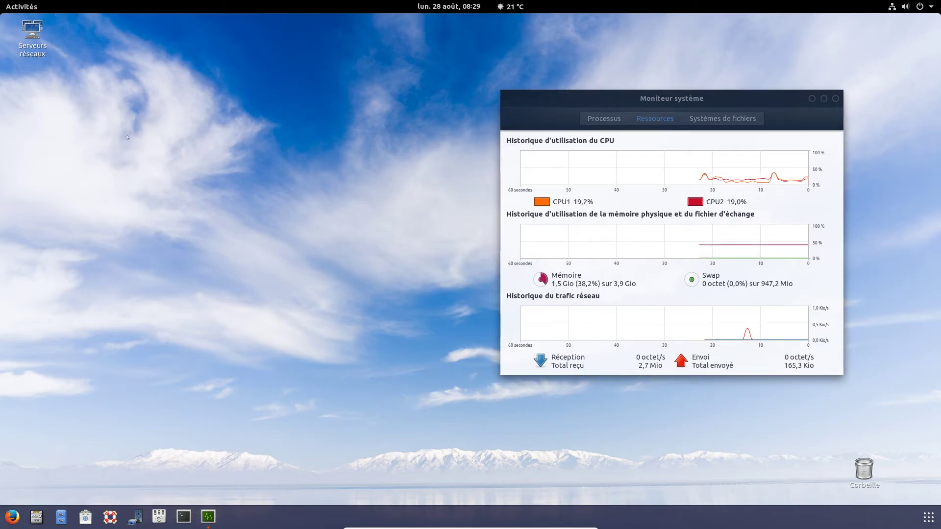
pyautogui.click(550, 96)
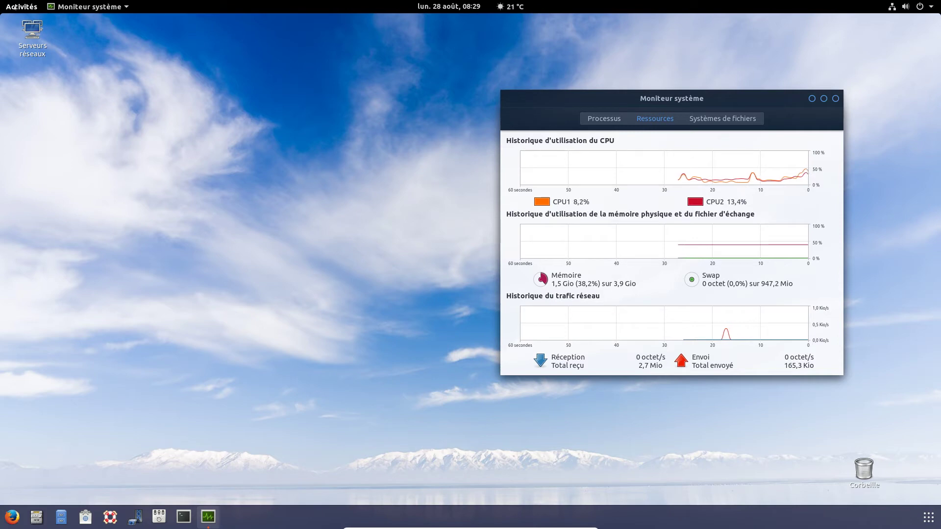
pyautogui.click(16, 7)
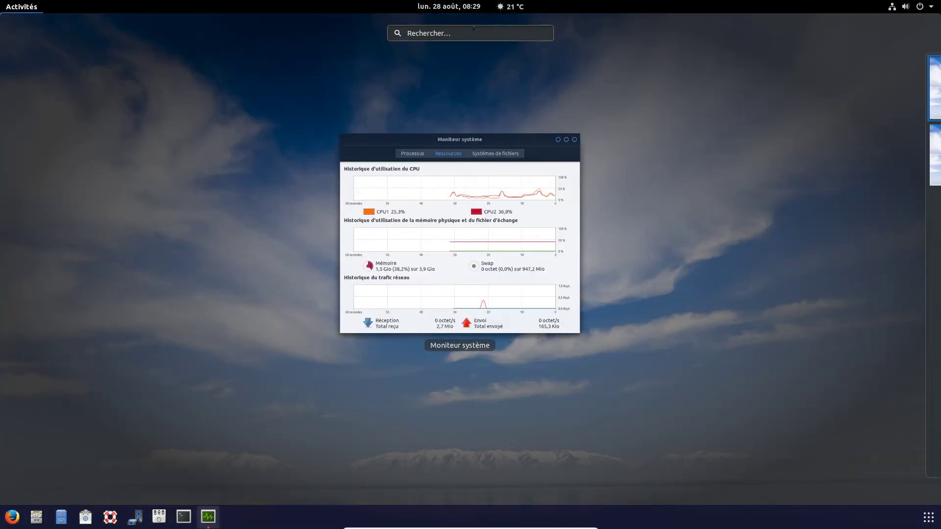
# - Search 'vlc' with no results, then launch Shotwell via 'shot', dismiss its welcome and close it
pyautogui.click(473, 29)
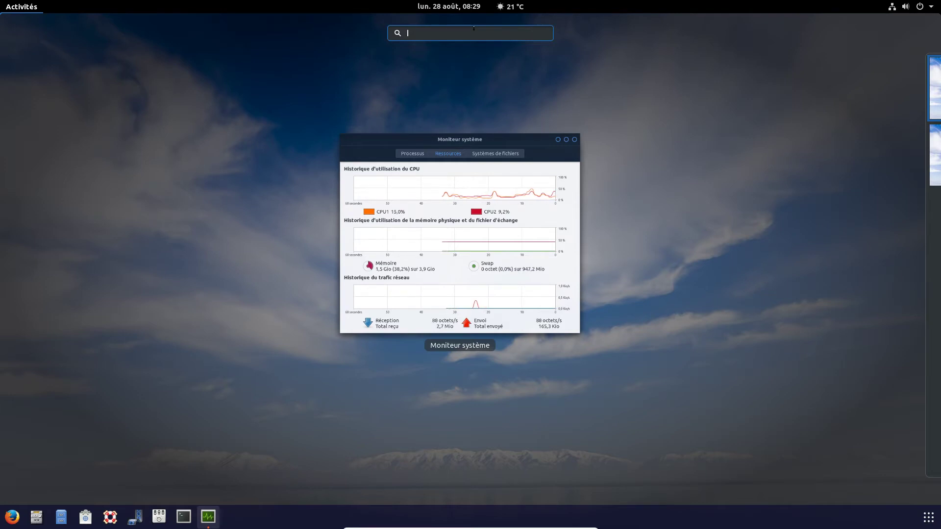
pyautogui.write('vlc')
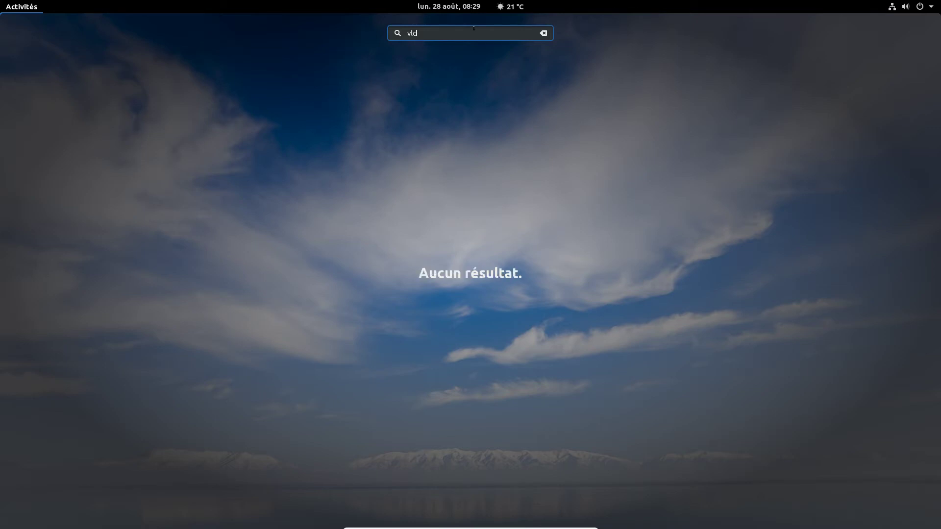
pyautogui.press('Escape')
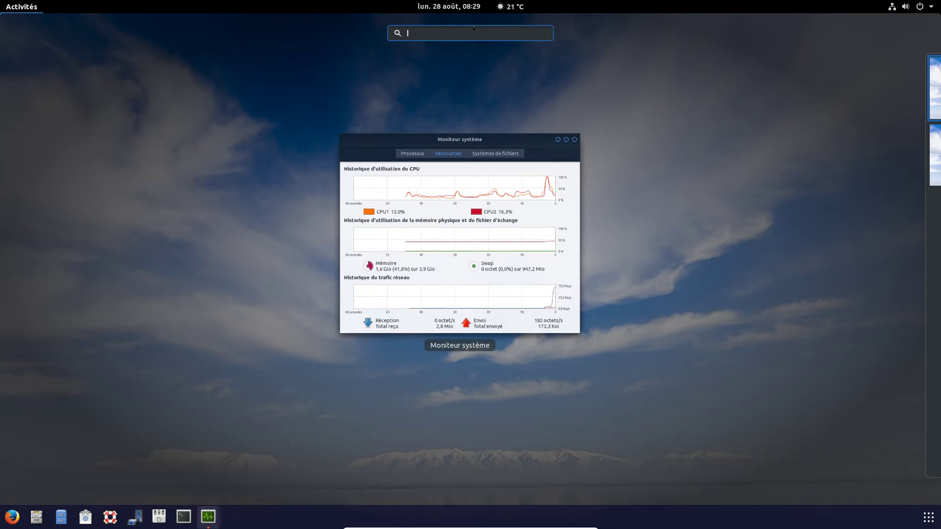
pyautogui.write('shot')
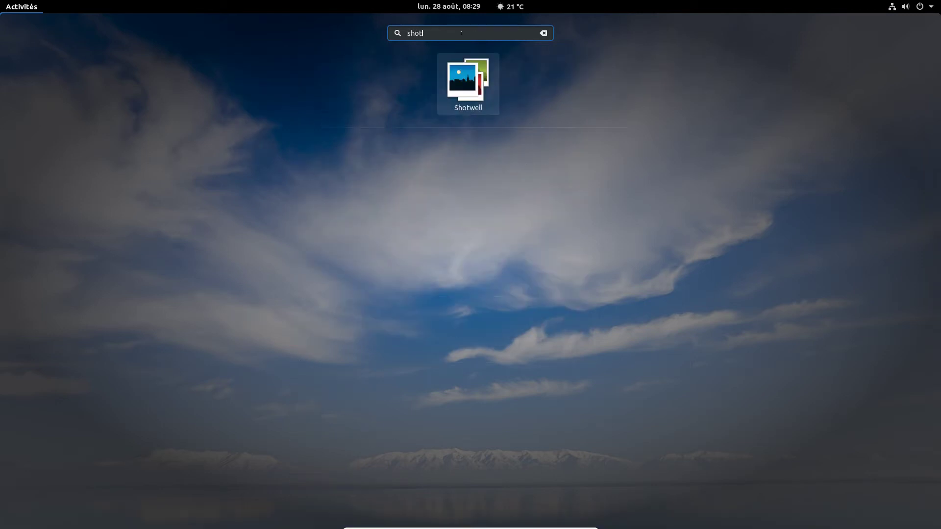
pyautogui.press('Return')
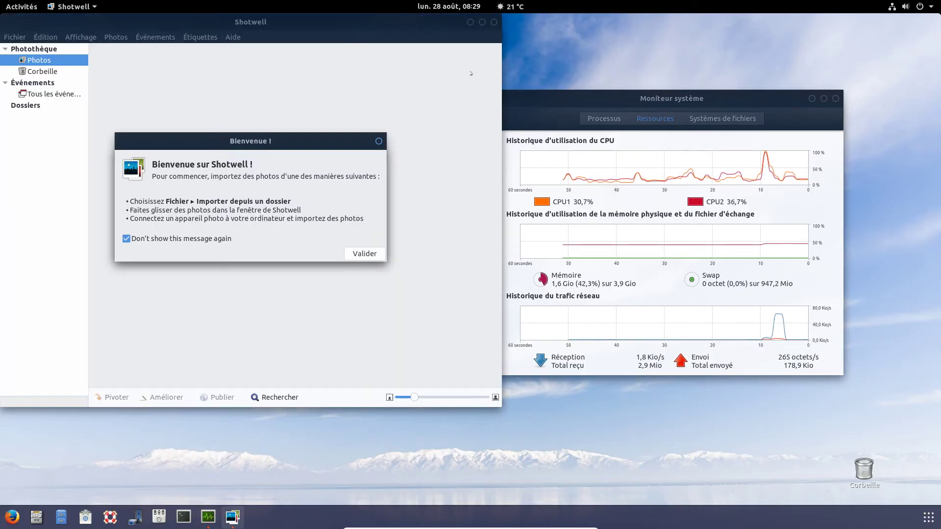
pyautogui.press('Return')
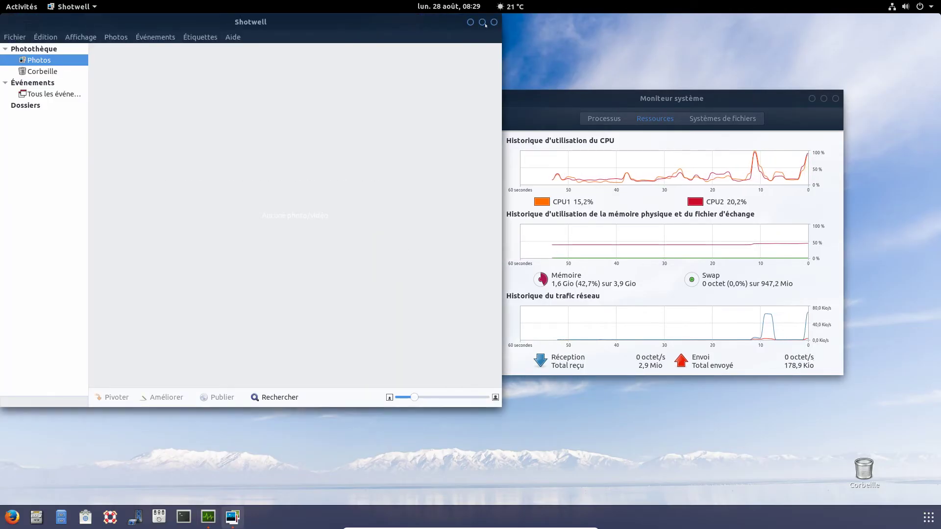
pyautogui.click(483, 22)
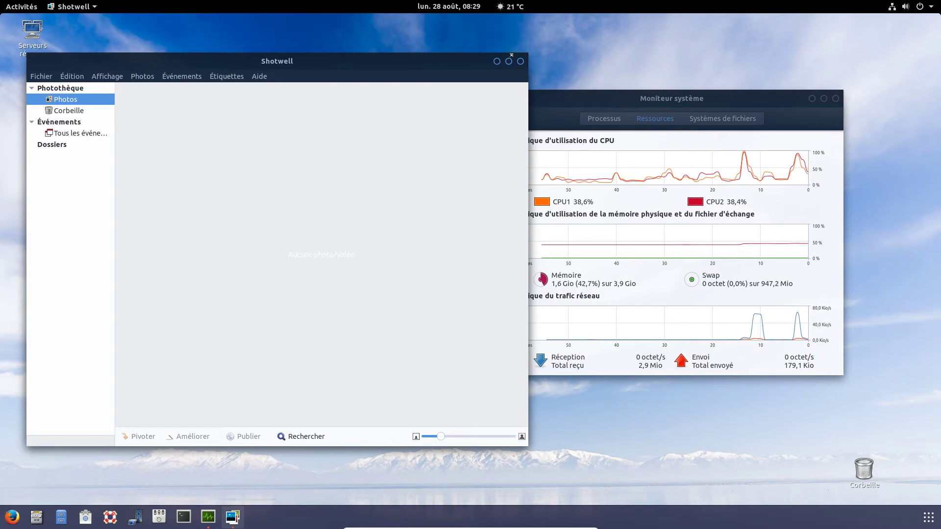
pyautogui.click(520, 61)
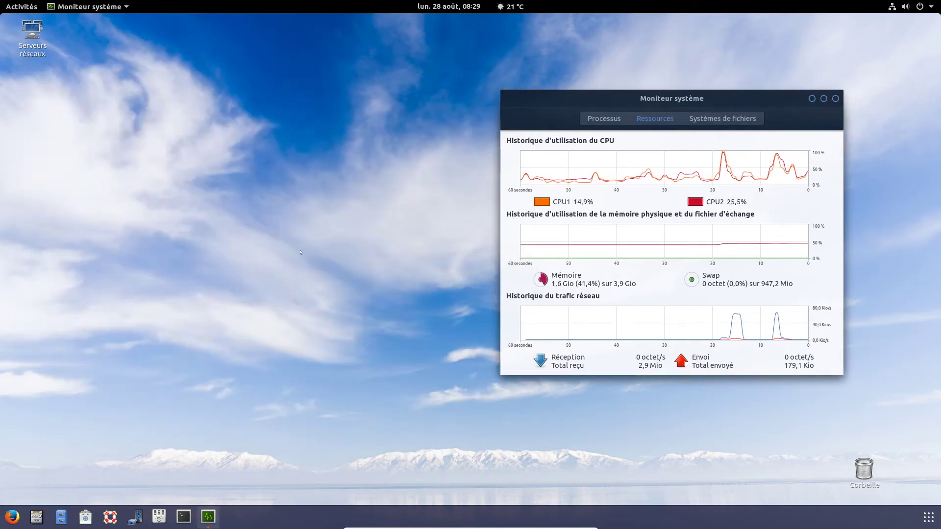
# - In the applications grid, search 'vlc', clear it, then search 'rech' instead
pyautogui.click(929, 523)
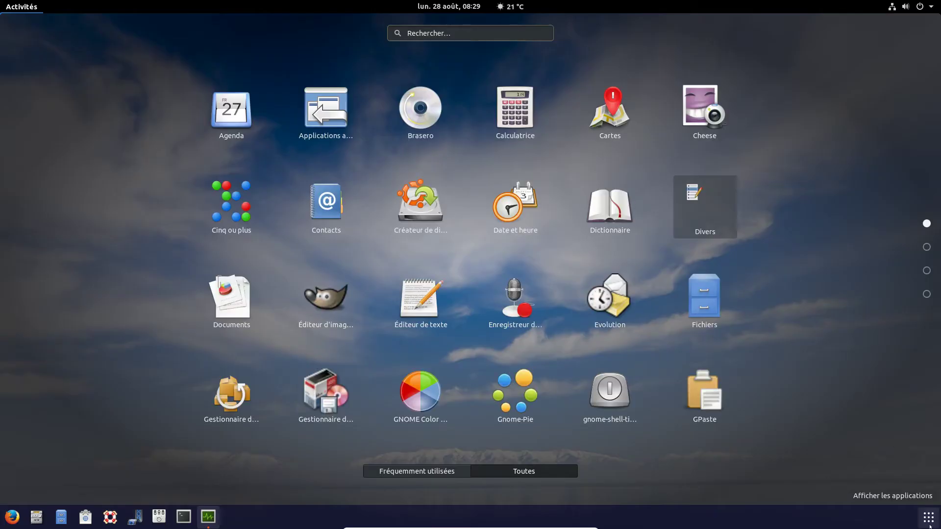
pyautogui.click(508, 38)
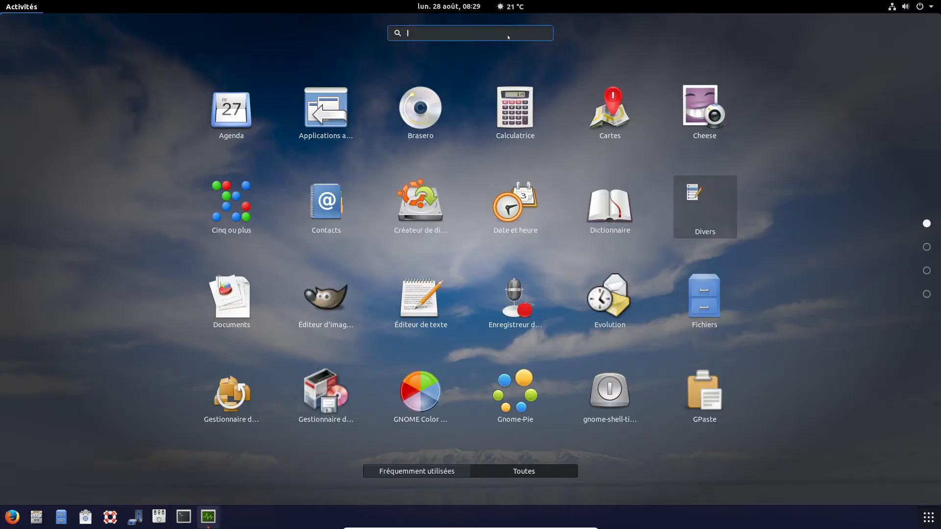
pyautogui.write('vlc')
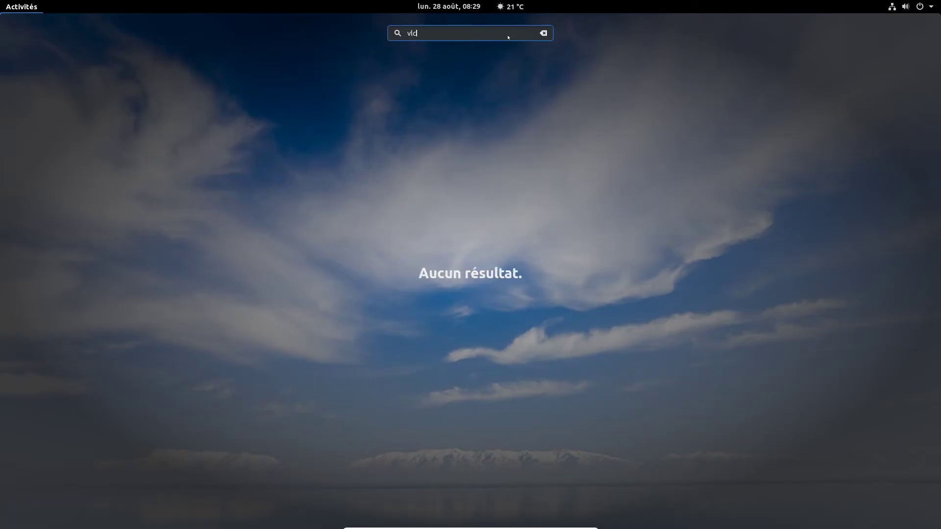
pyautogui.press('BackSpace')
pyautogui.press('BackSpace')
pyautogui.press('BackSpace')
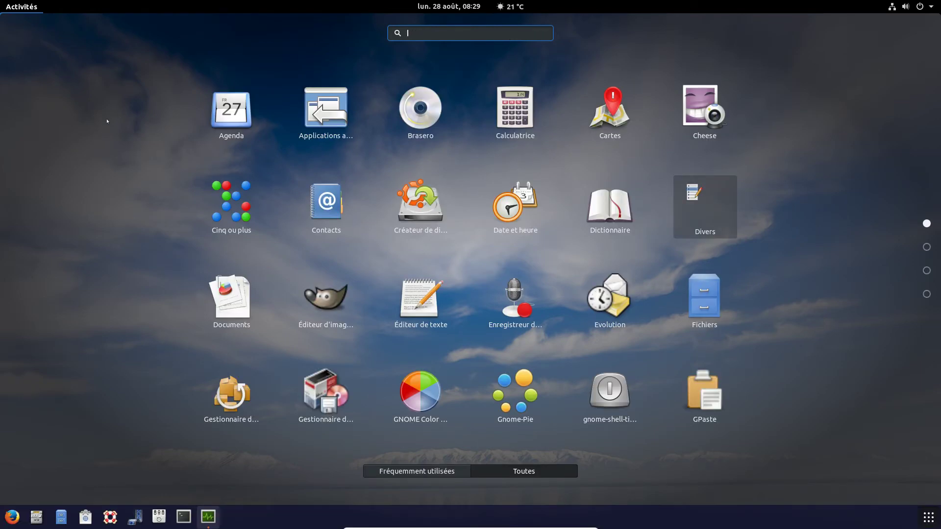
pyautogui.scroll(-1, 459, 277)
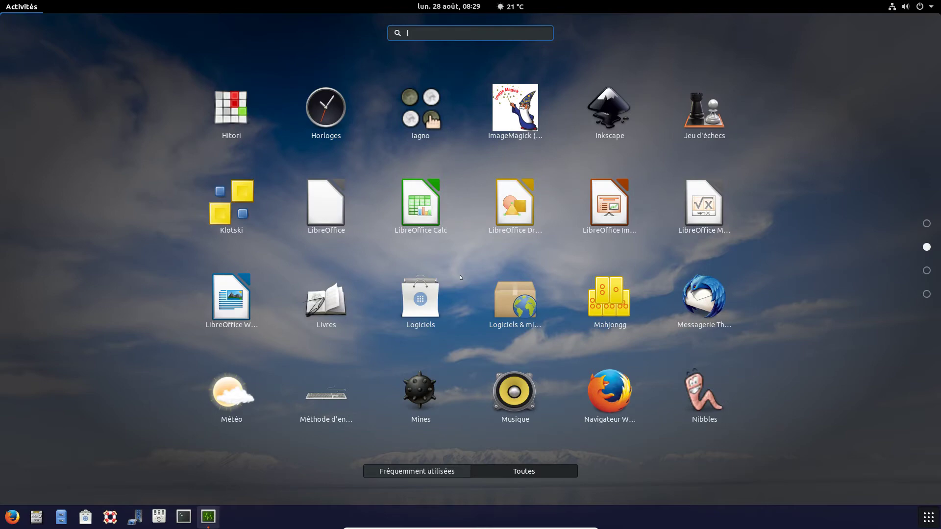
pyautogui.scroll(1, 460, 278)
pyautogui.write('rech')
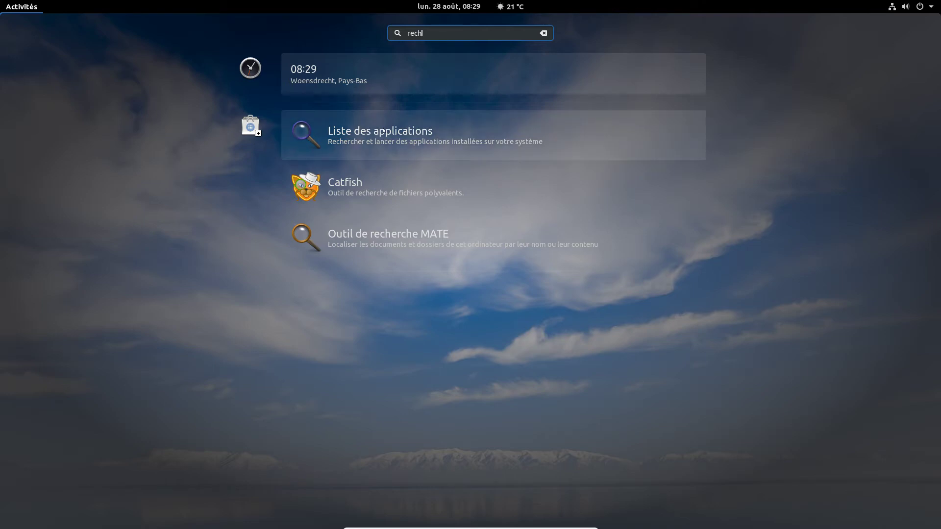
# - View the Liste des applications page in Logiciels, moving its window and peeking at the app grid
pyautogui.click(384, 131)
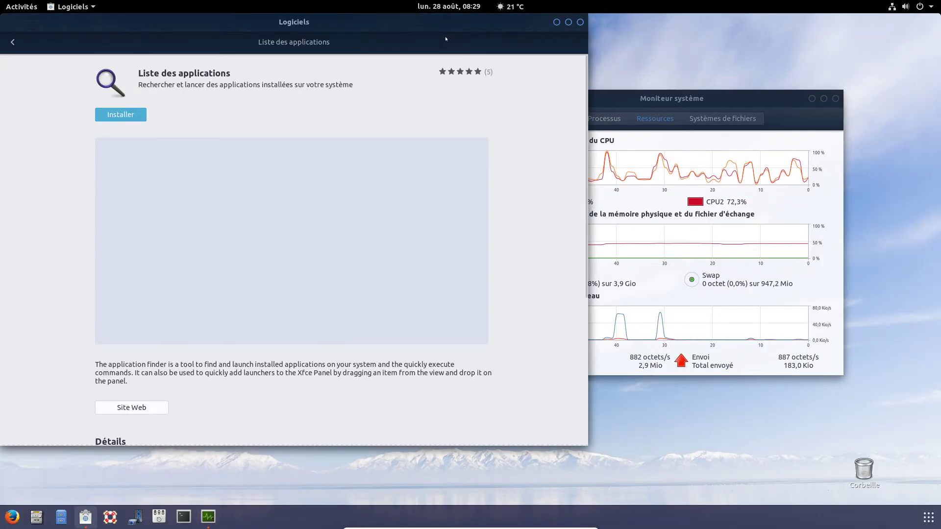
pyautogui.moveTo(460, 28); pyautogui.dragTo(534, 54)
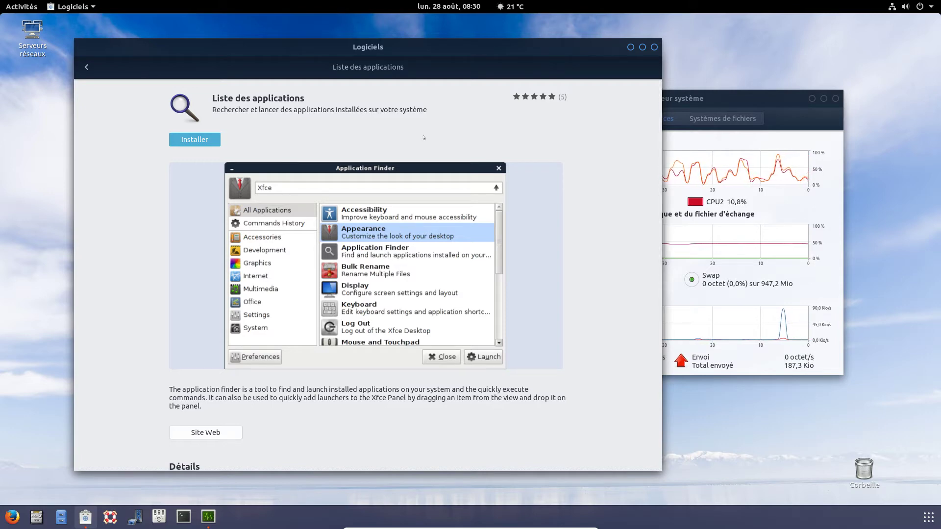
pyautogui.moveTo(395, 50); pyautogui.dragTo(431, 48)
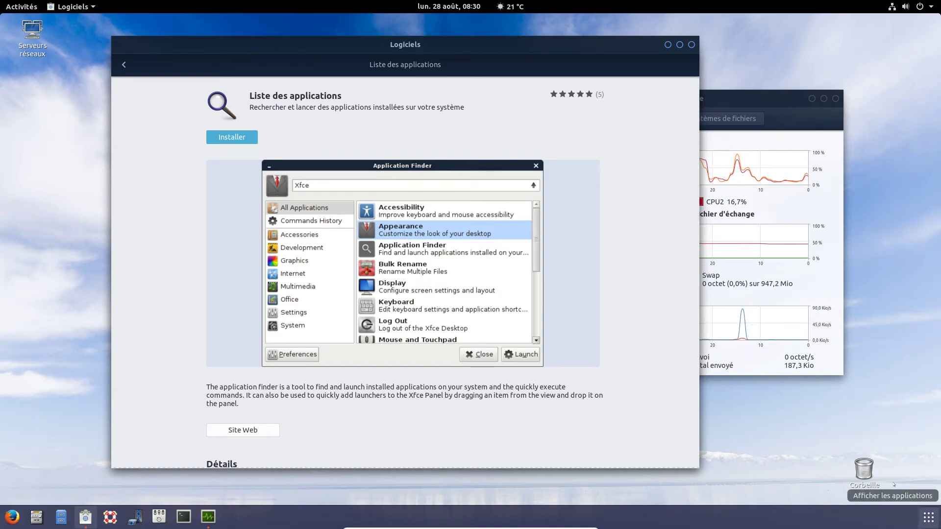
pyautogui.click(929, 524)
pyautogui.scroll(-3, 596, 338)
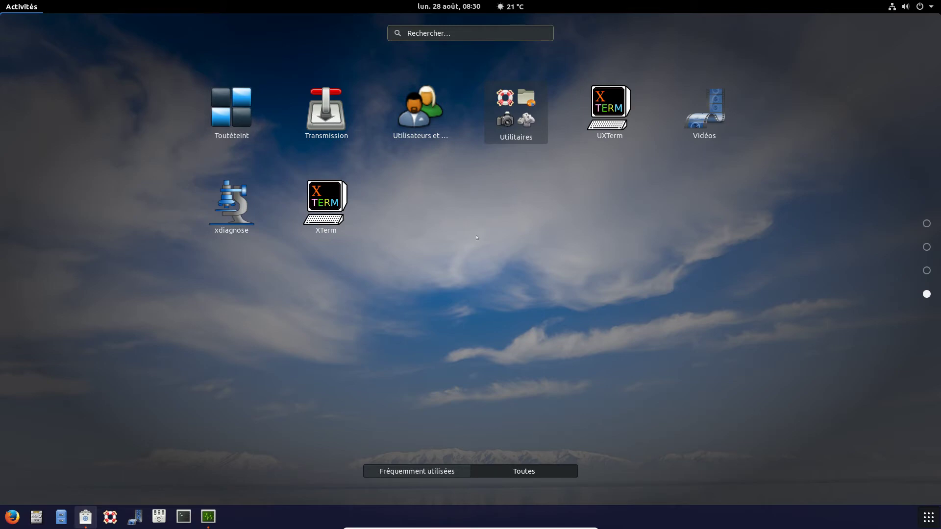
pyautogui.press('Escape')
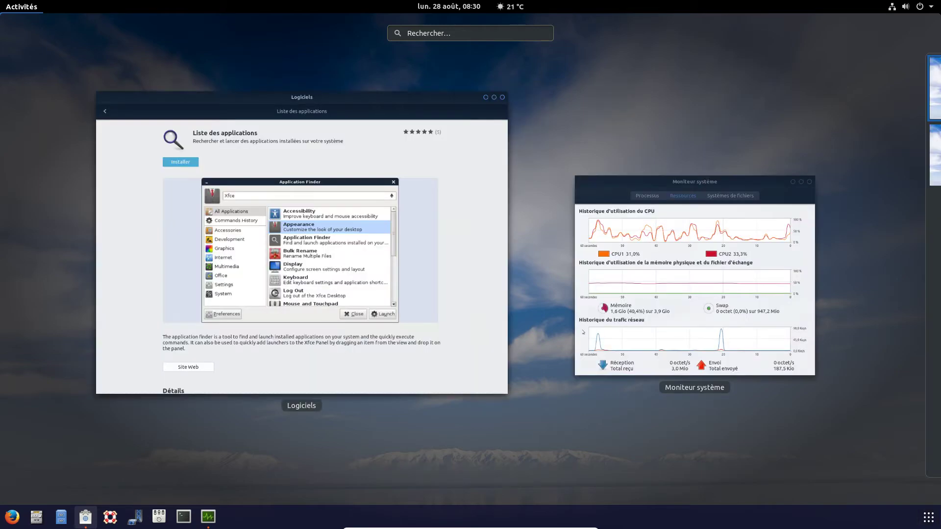
pyautogui.click(456, 158)
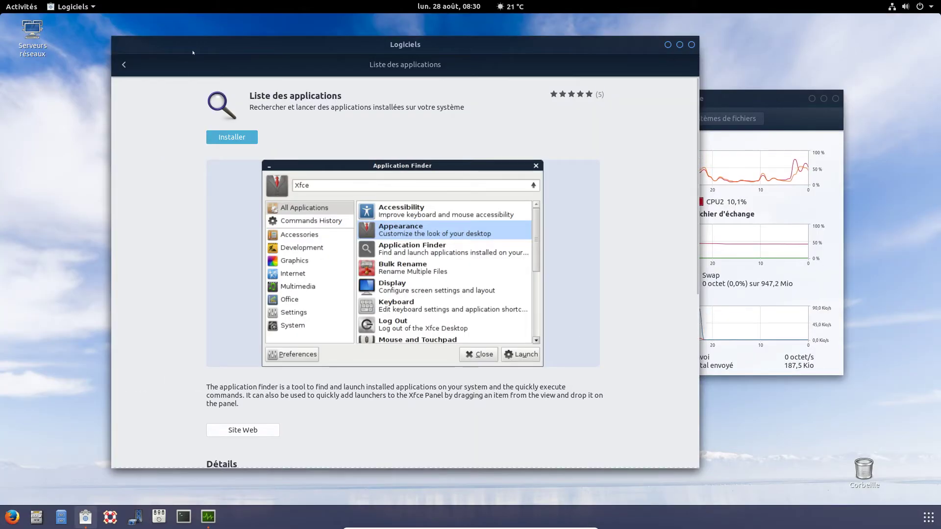
# - Close Logiciels without installing, then drag Moniteur système up and to the left
pyautogui.moveTo(114, 64); pyautogui.dragTo(131, 69)
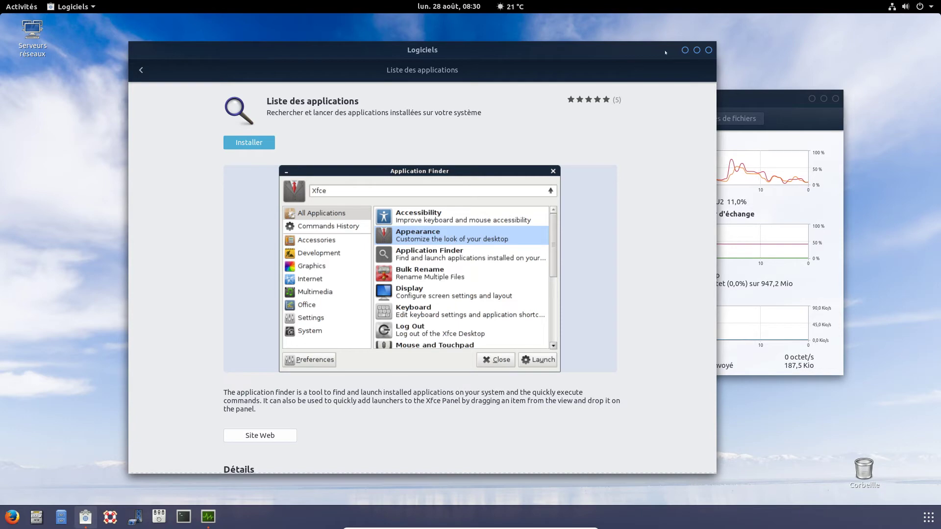
pyautogui.moveTo(665, 52); pyautogui.dragTo(634, 53)
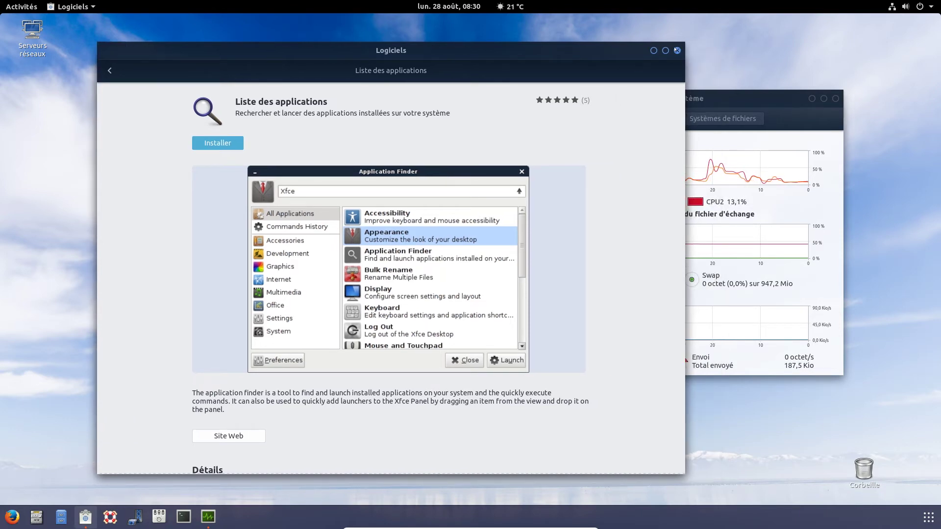
pyautogui.click(677, 50)
pyautogui.moveTo(670, 100); pyautogui.dragTo(611, 65)
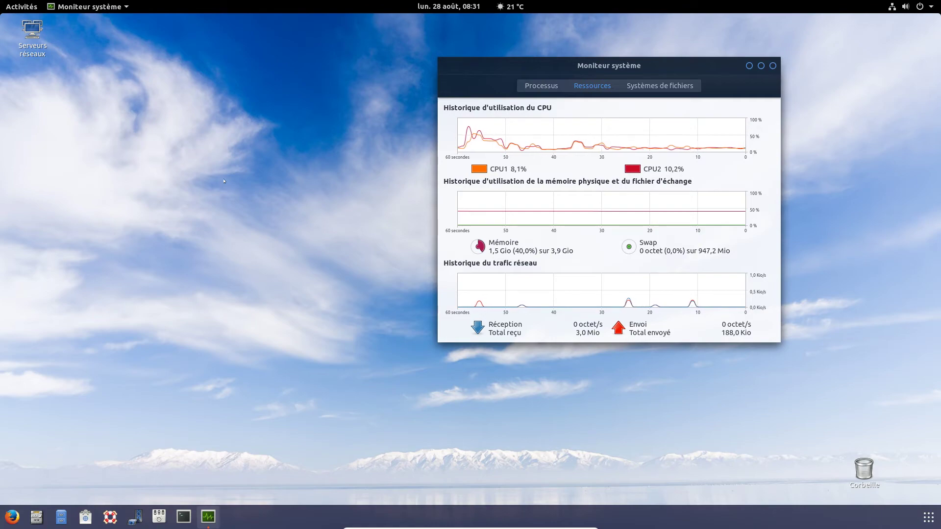
# - Launch Paramètres from the app grid and go to the Rechercher panel
pyautogui.click(927, 525)
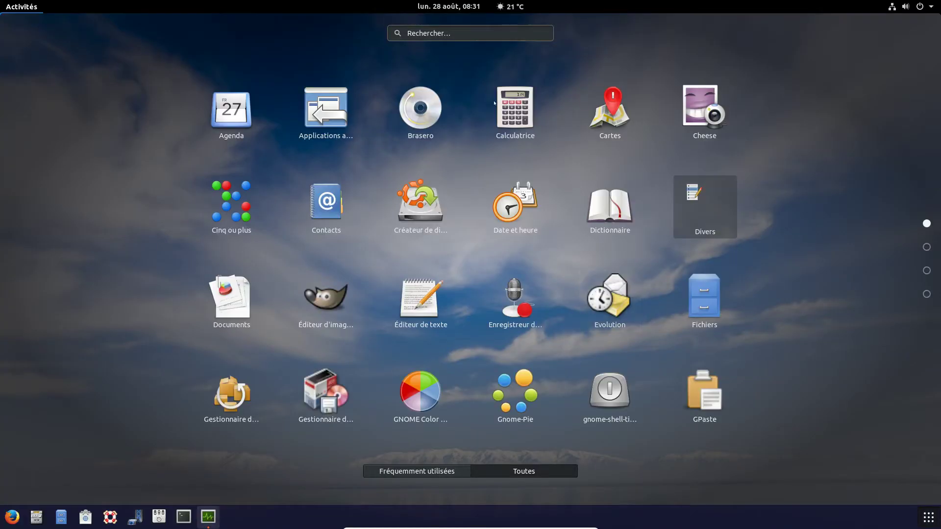
pyautogui.scroll(-1, 441, 229)
pyautogui.scroll(-2, 441, 229)
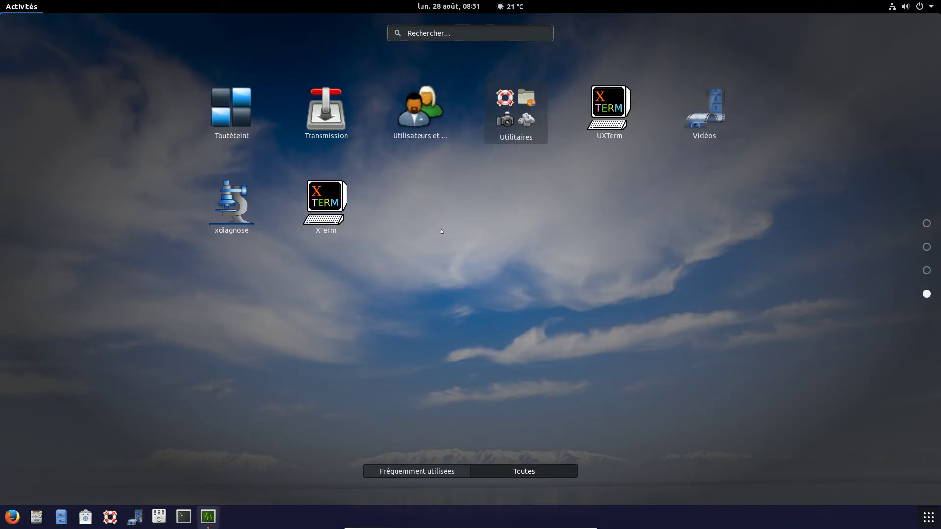
pyautogui.scroll(1, 429, 118)
pyautogui.click(428, 117)
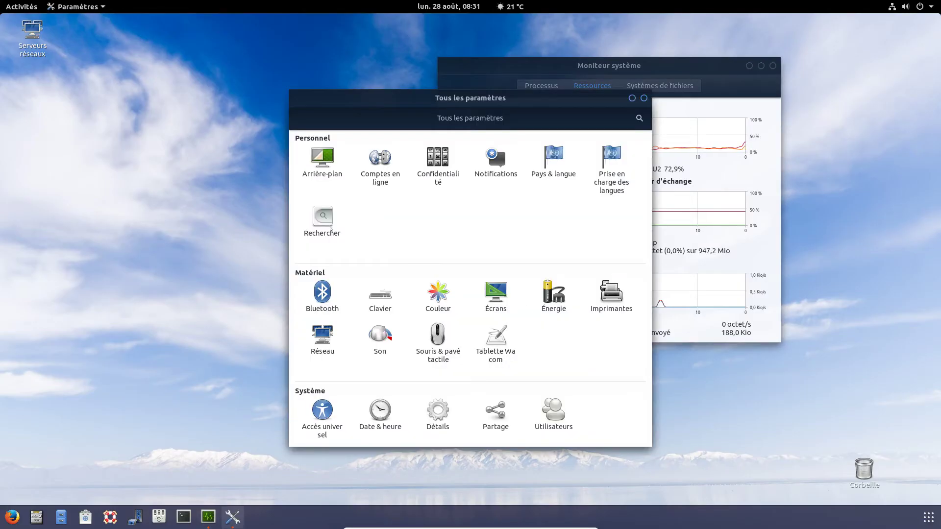
pyautogui.click(330, 229)
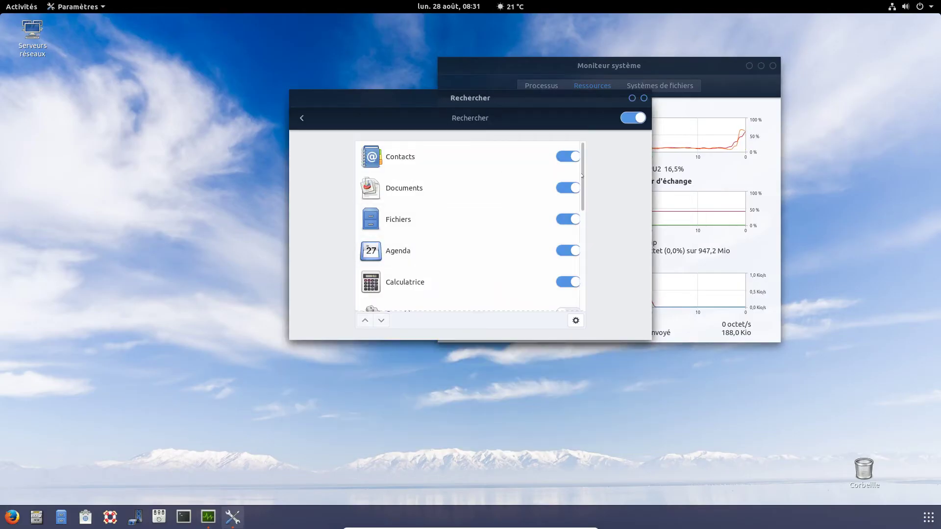
# - Switch on Météo as a search provider and close the settings window
pyautogui.moveTo(581, 177); pyautogui.dragTo(580, 204)
pyautogui.scroll(-3, 580, 235)
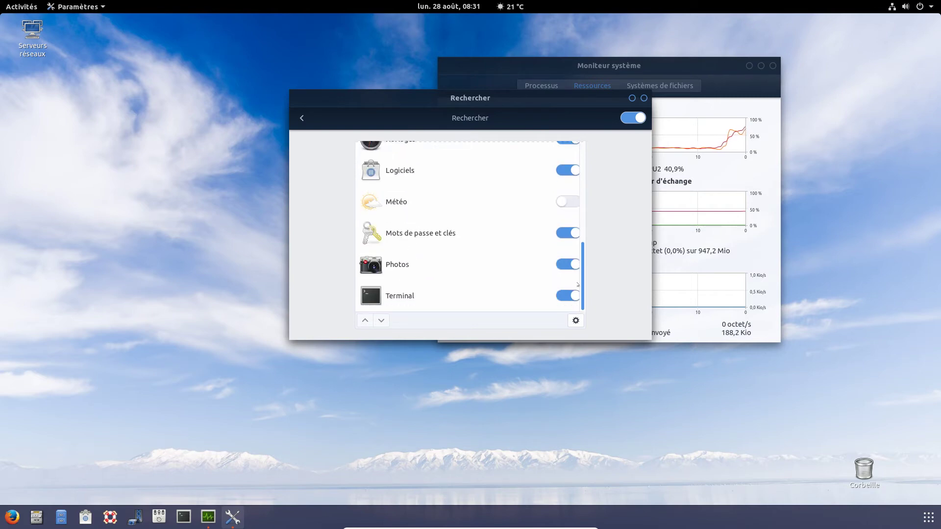
pyautogui.scroll(1, 490, 220)
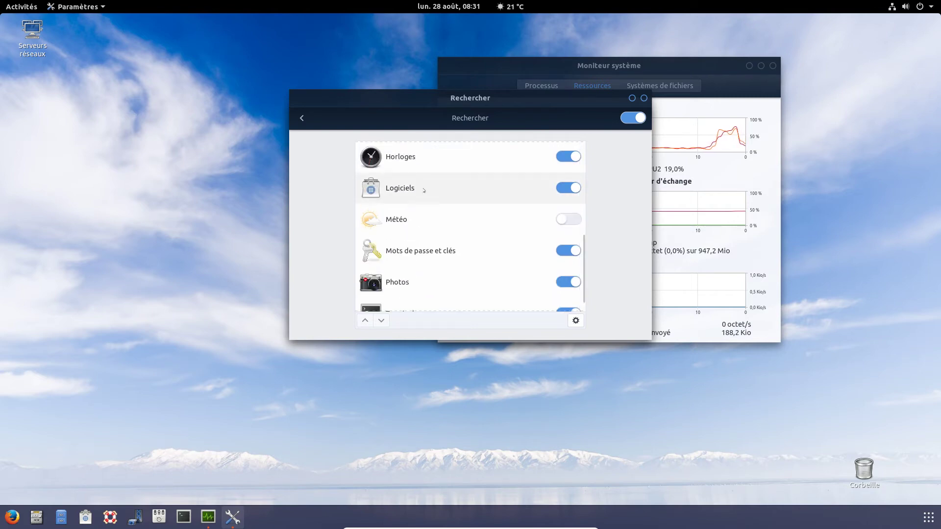
pyautogui.click(569, 219)
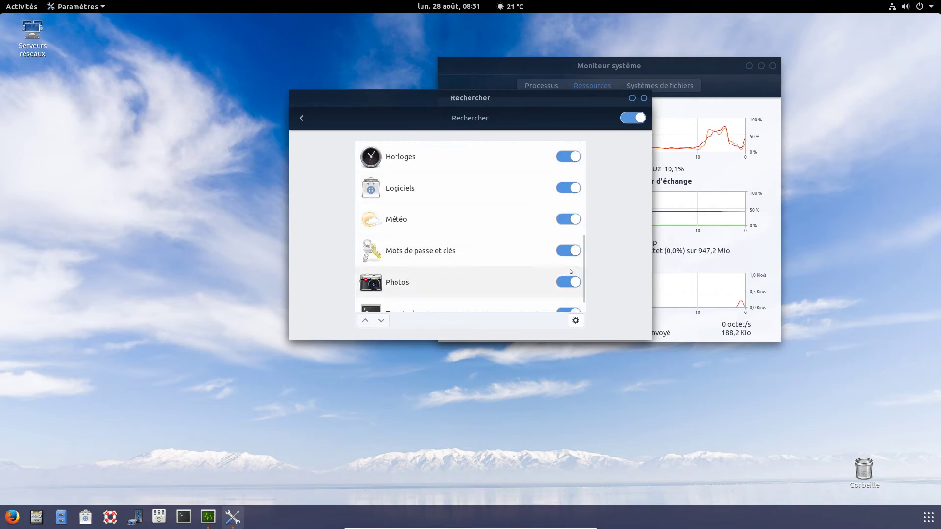
pyautogui.moveTo(582, 255); pyautogui.dragTo(578, 151)
pyautogui.click(643, 98)
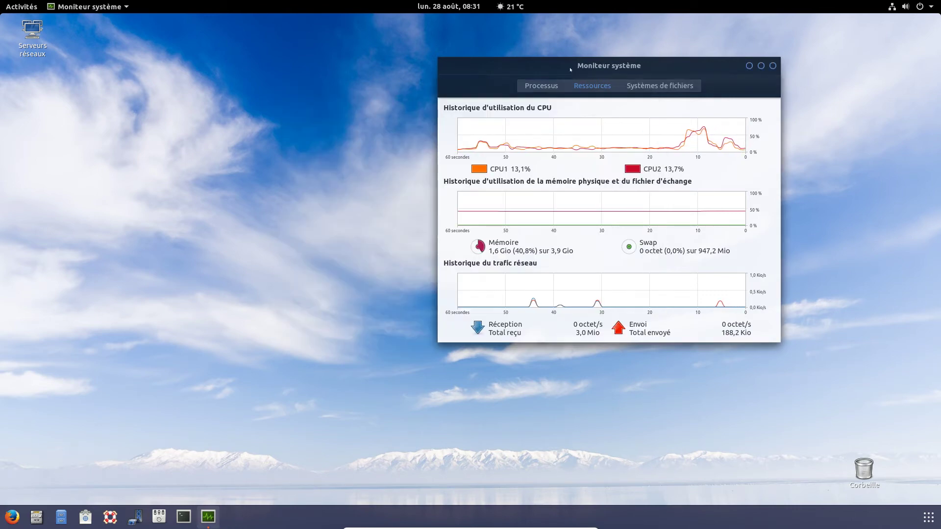
# - Drag Moniteur système to the upper left of the screen, then show all installed applications
pyautogui.moveTo(563, 61); pyautogui.dragTo(548, 61)
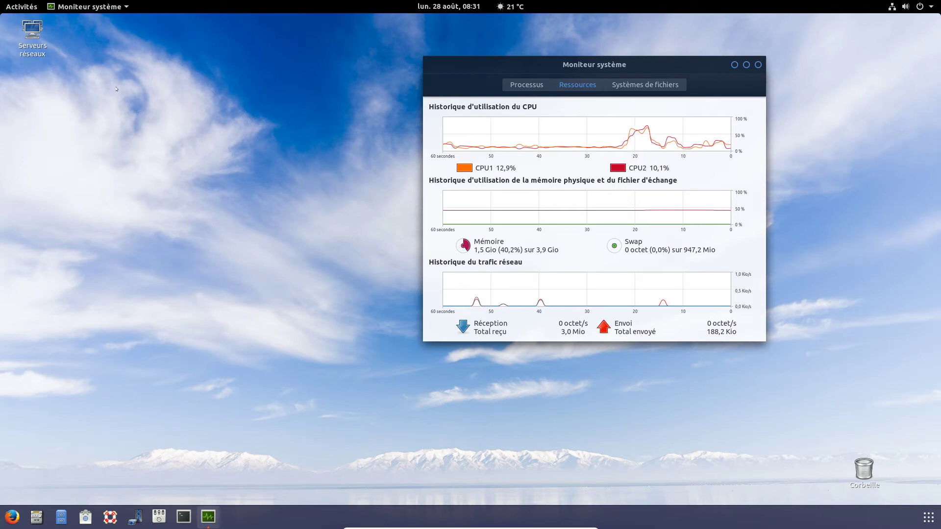
pyautogui.moveTo(449, 59); pyautogui.dragTo(171, 38)
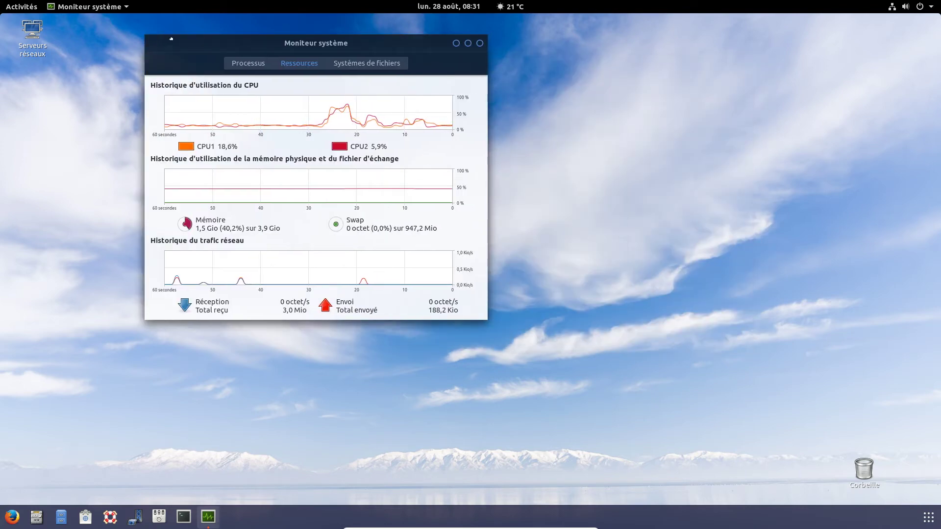
pyautogui.moveTo(163, 44); pyautogui.dragTo(213, 47)
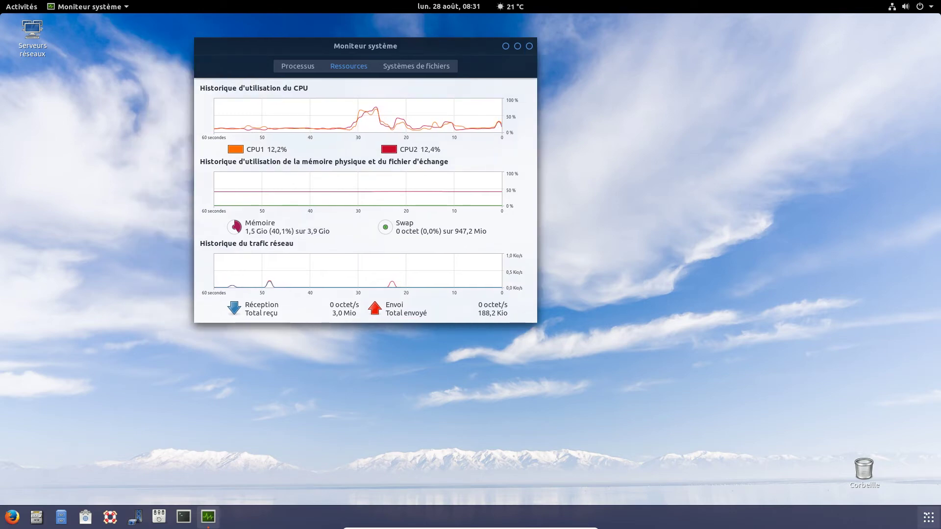
pyautogui.click(928, 517)
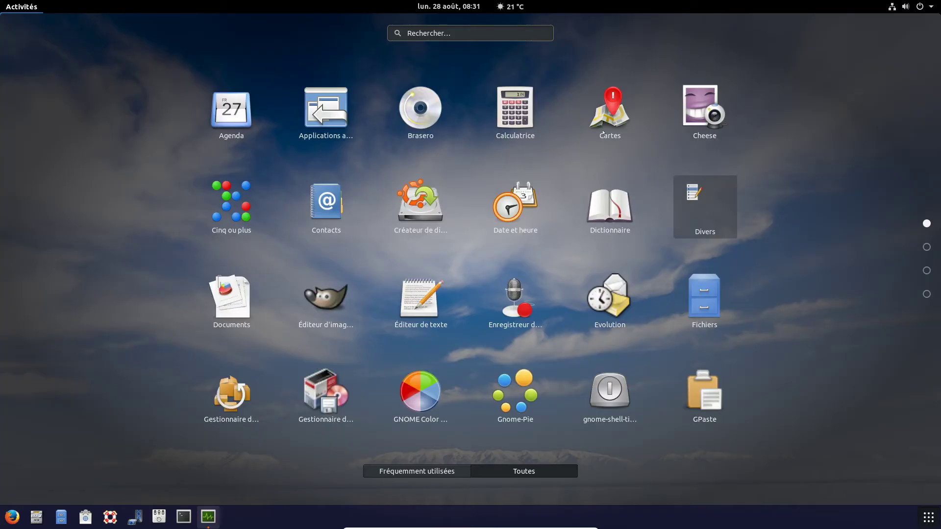
# - Launch Cartes and check its application menu, dismissing it twice
pyautogui.click(608, 101)
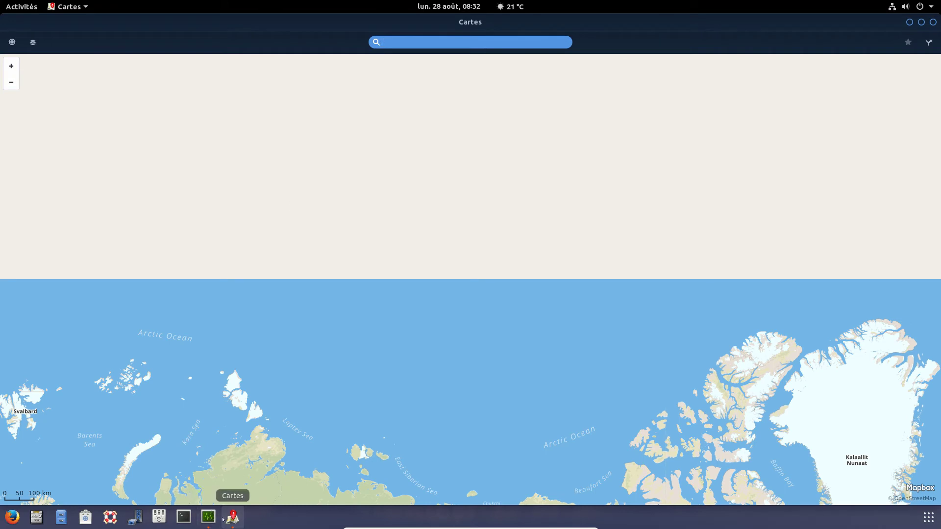
pyautogui.click(69, 7)
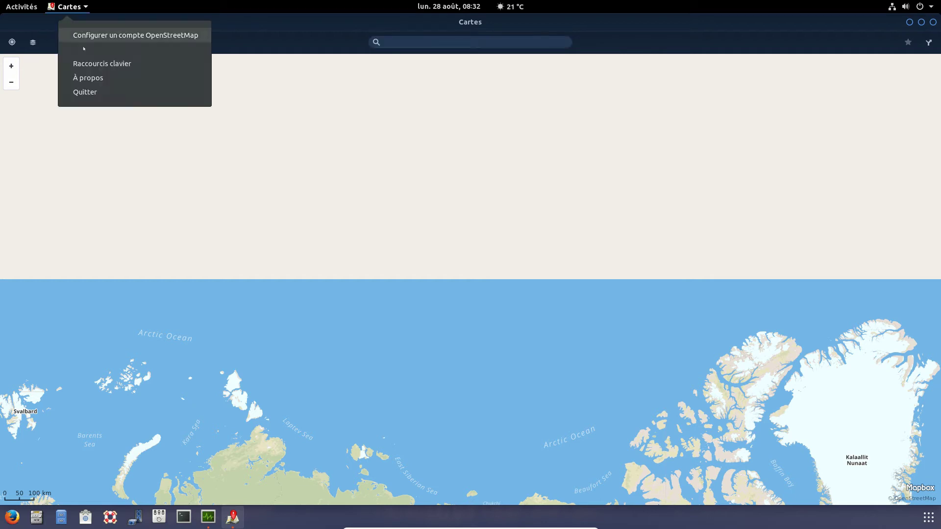
pyautogui.press('Escape')
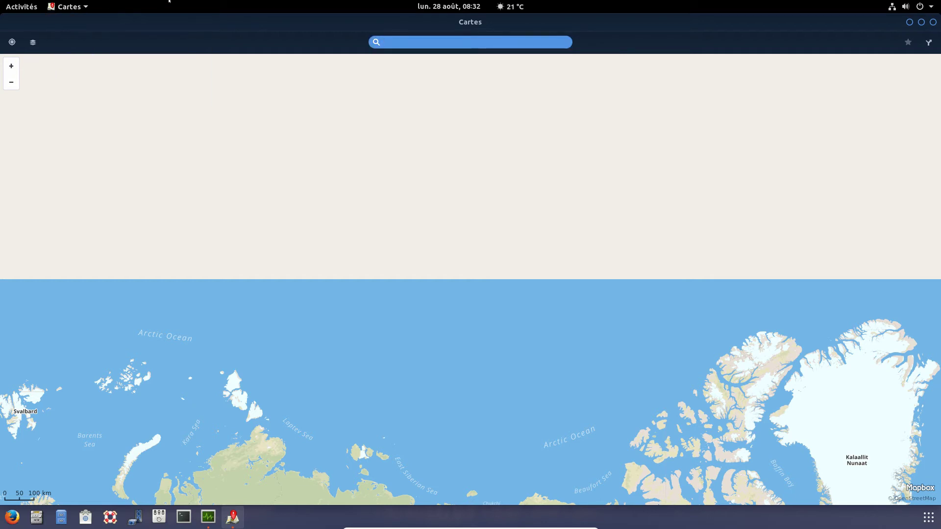
pyautogui.click(69, 6)
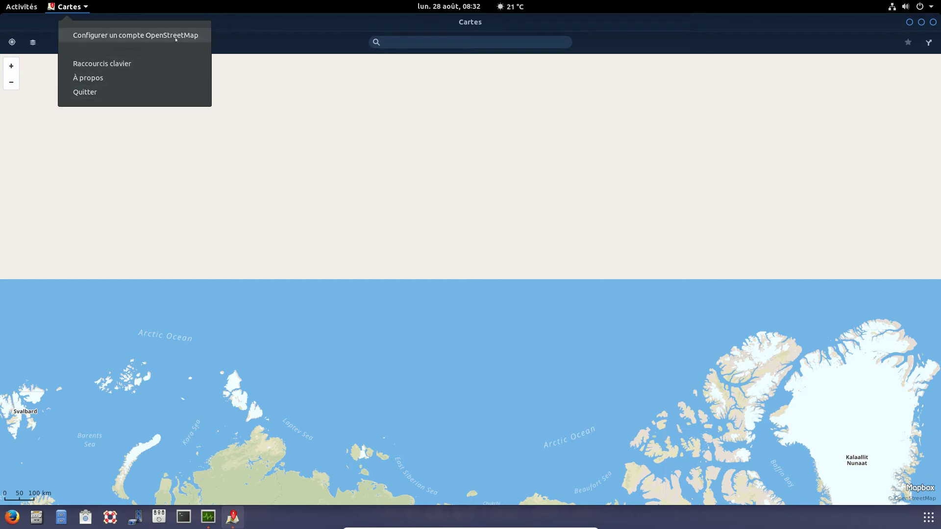
pyautogui.click(236, 2)
# - Pan the world map to centre Europe and Asia, then focus the place search field
pyautogui.moveTo(427, 365); pyautogui.dragTo(416, 310)
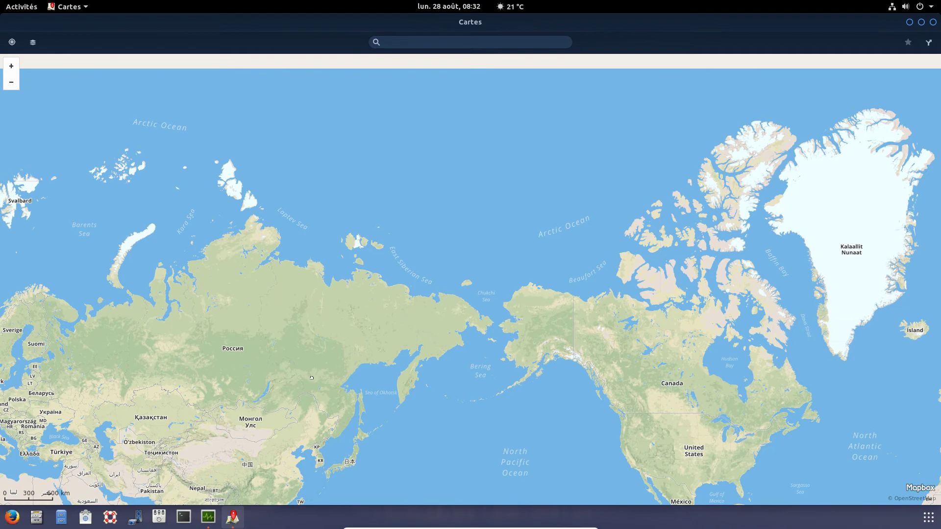
pyautogui.moveTo(311, 378); pyautogui.dragTo(370, 351)
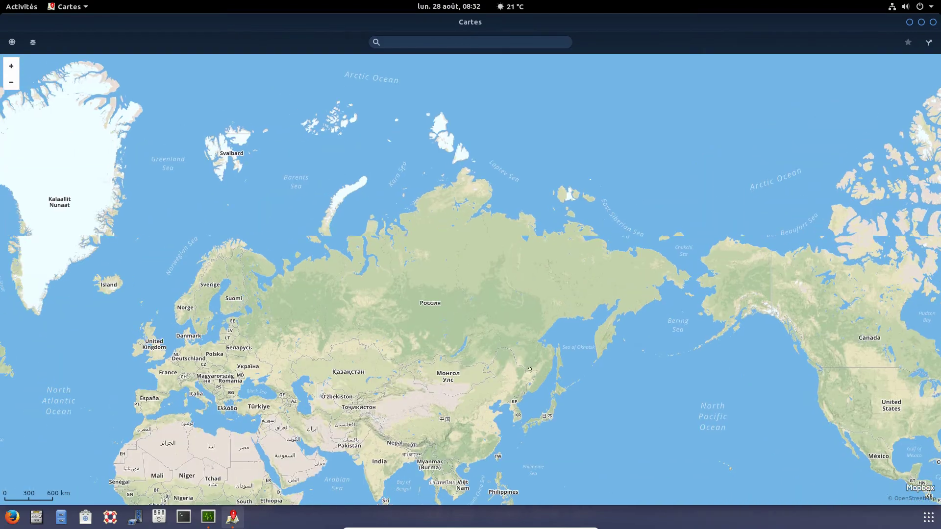
pyautogui.click(390, 38)
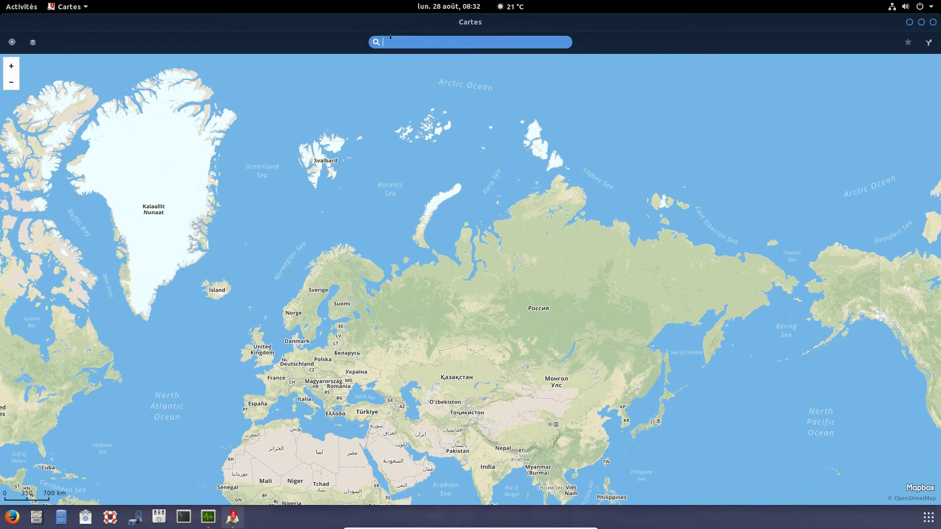
# - Search for 'paris', pin Paris, Île-de-France, France on the map, and show the map type choices
pyautogui.write('paris')
pyautogui.press('Return')
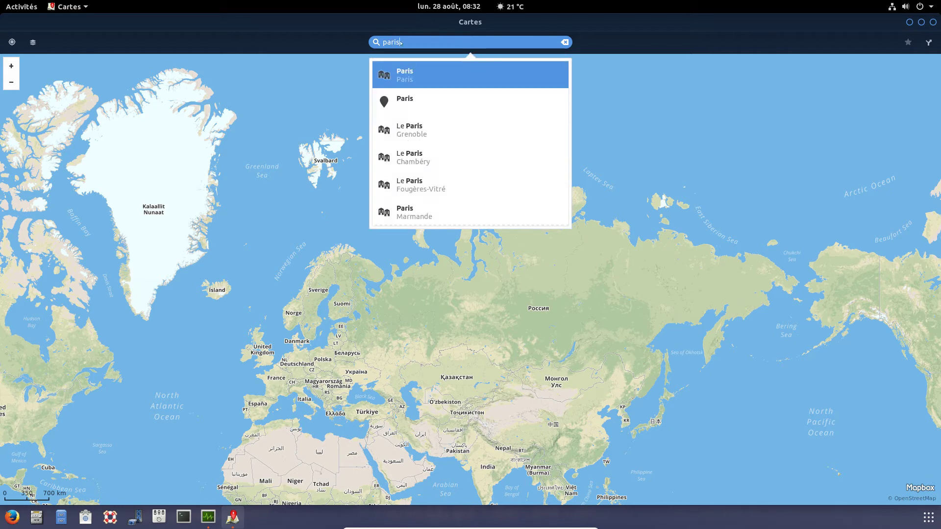
pyautogui.click(421, 80)
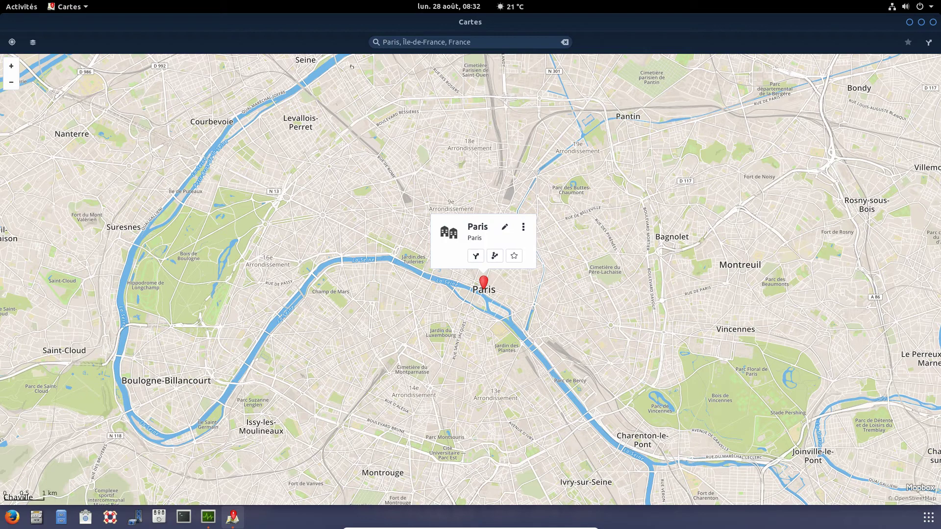
pyautogui.click(29, 43)
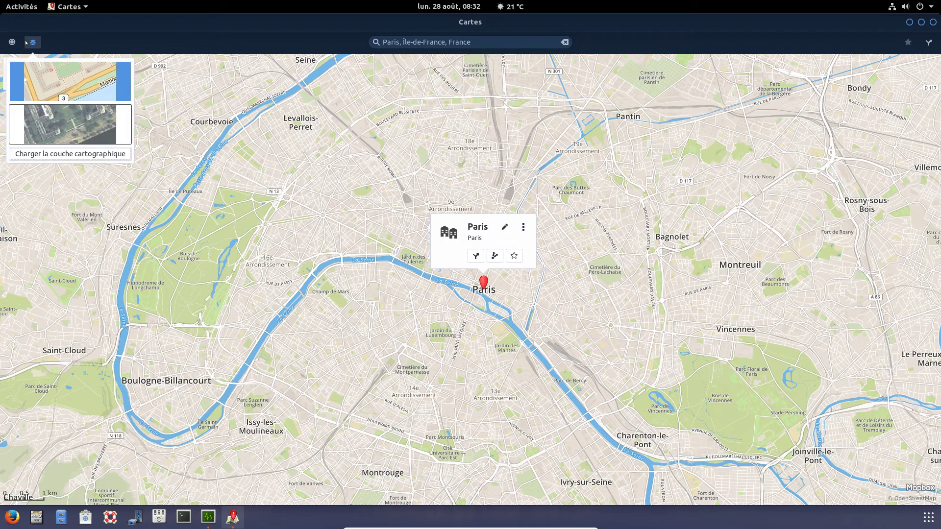
# - Switch the map to satellite imagery, explore a close-up near the roundabout, then recentre on current location
pyautogui.click(94, 125)
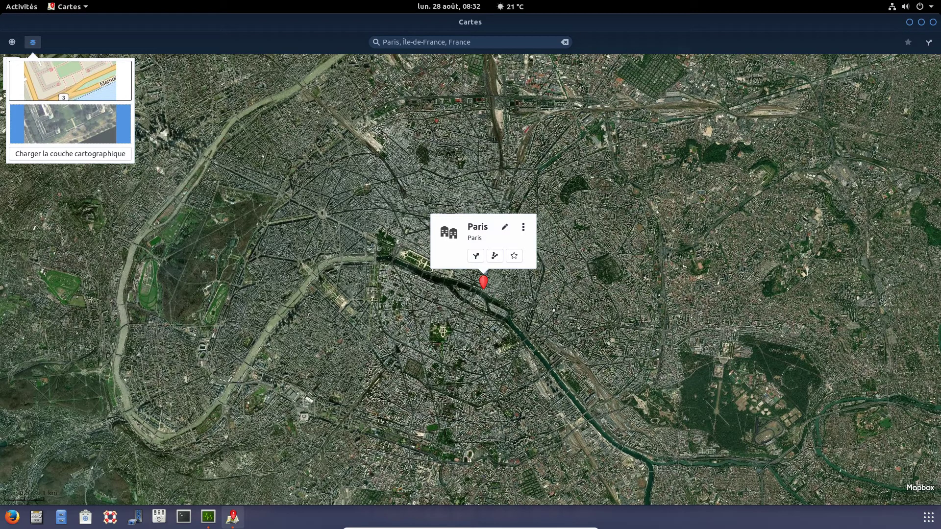
pyautogui.click(493, 303)
pyautogui.scroll(3, 492, 302)
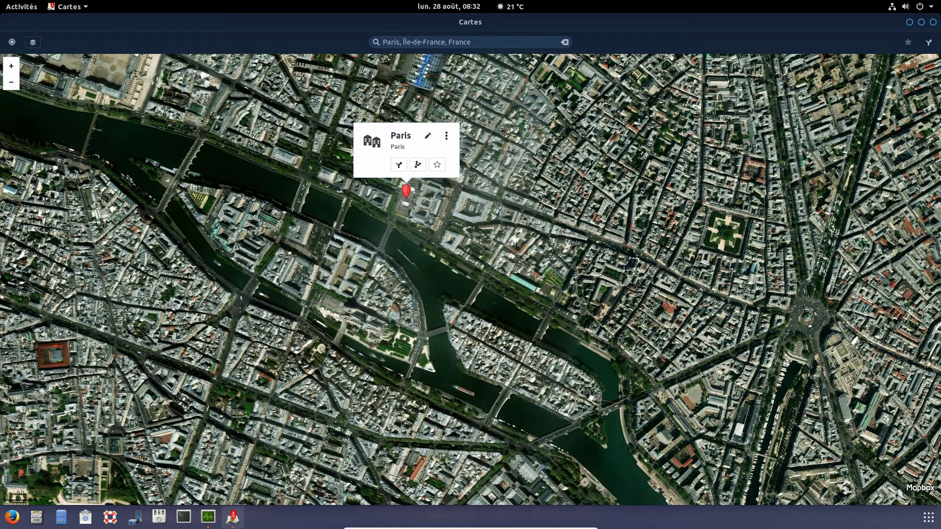
pyautogui.moveTo(809, 331); pyautogui.dragTo(431, 312)
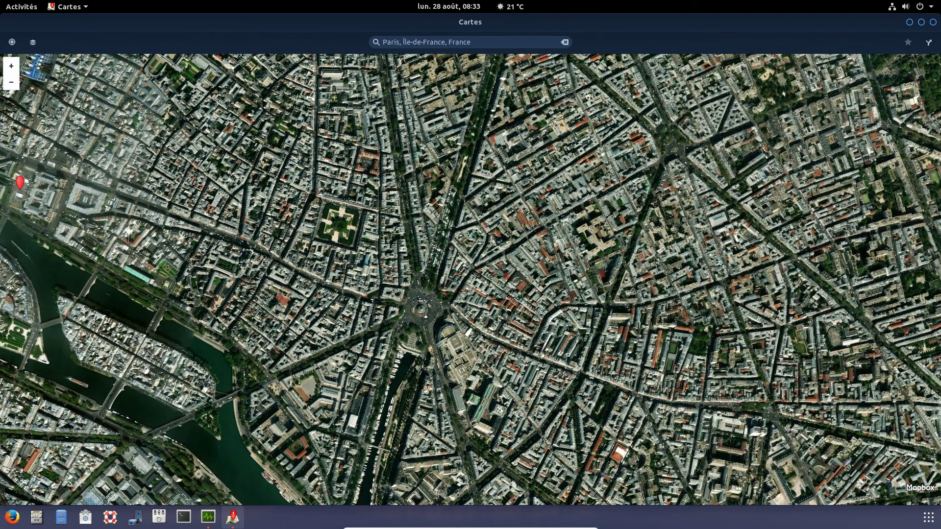
pyautogui.scroll(3, 427, 315)
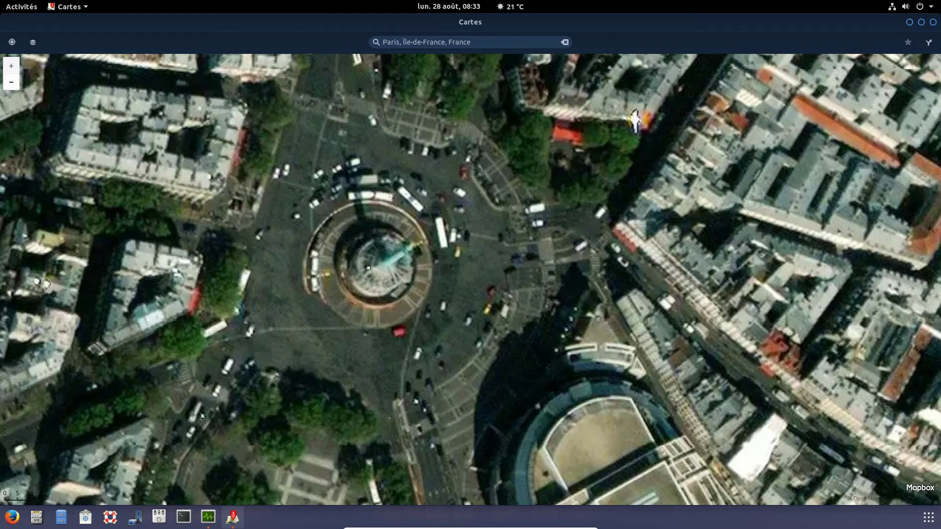
pyautogui.moveTo(372, 339); pyautogui.dragTo(424, 235)
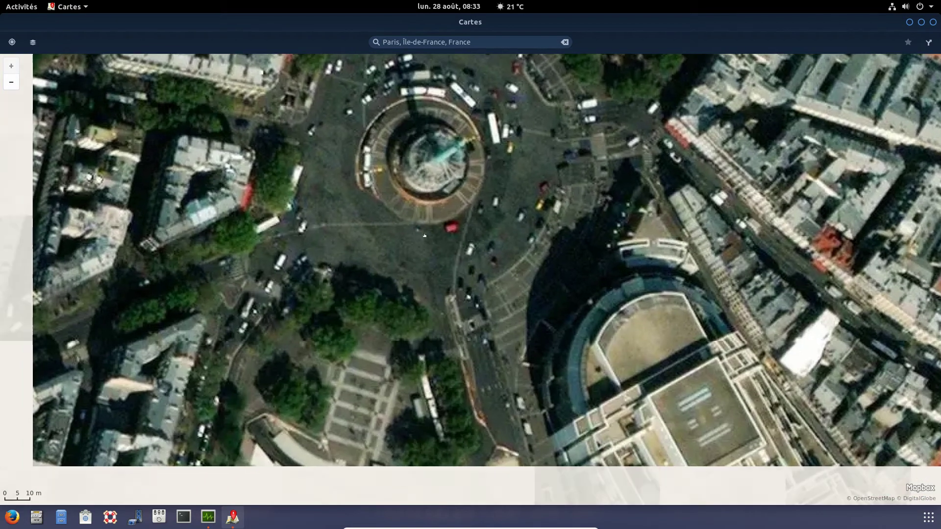
pyautogui.scroll(-5, 424, 236)
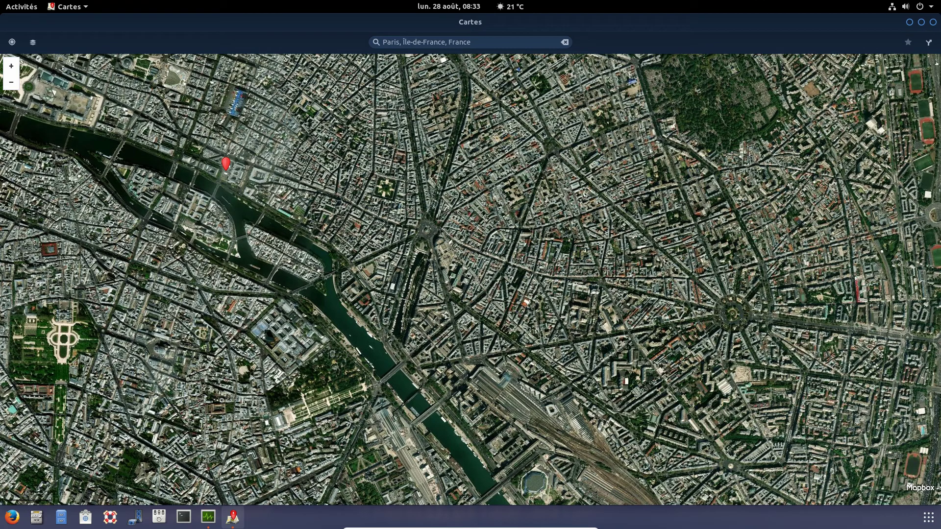
pyautogui.click(32, 41)
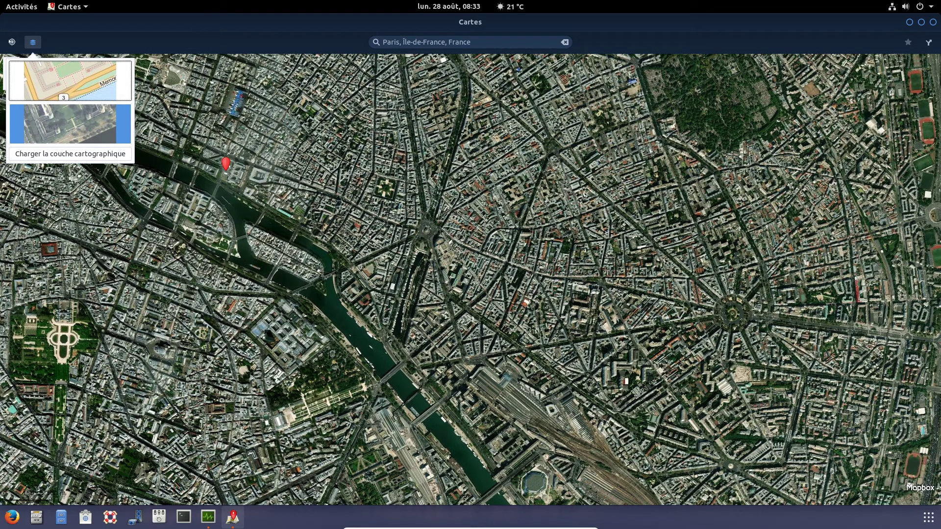
pyautogui.click(12, 41)
pyautogui.click(12, 41)
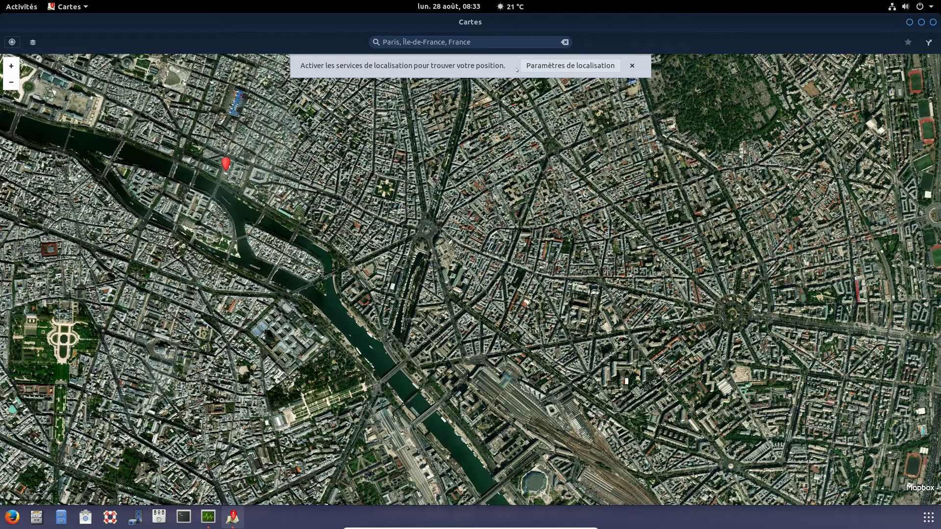
# - Plan a car route from Paris as start to amsterdam as destination
pyautogui.click(928, 41)
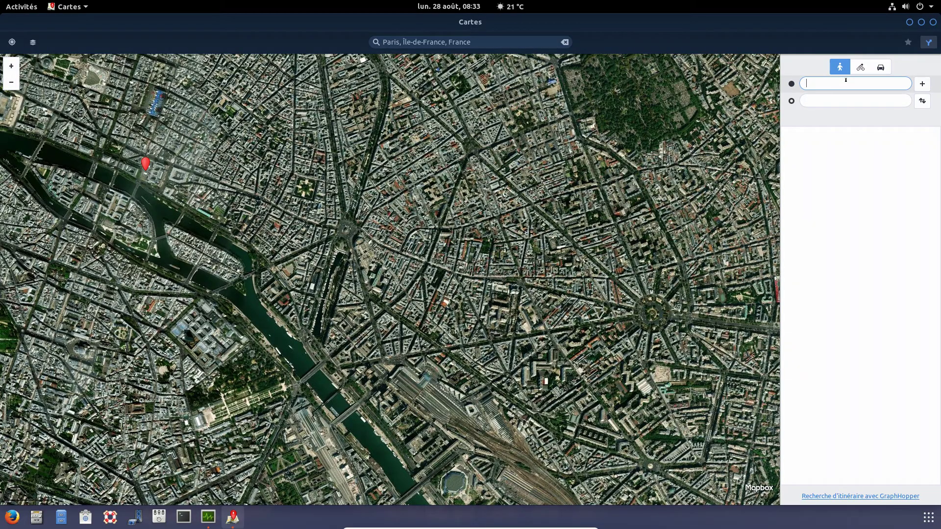
pyautogui.write('paris')
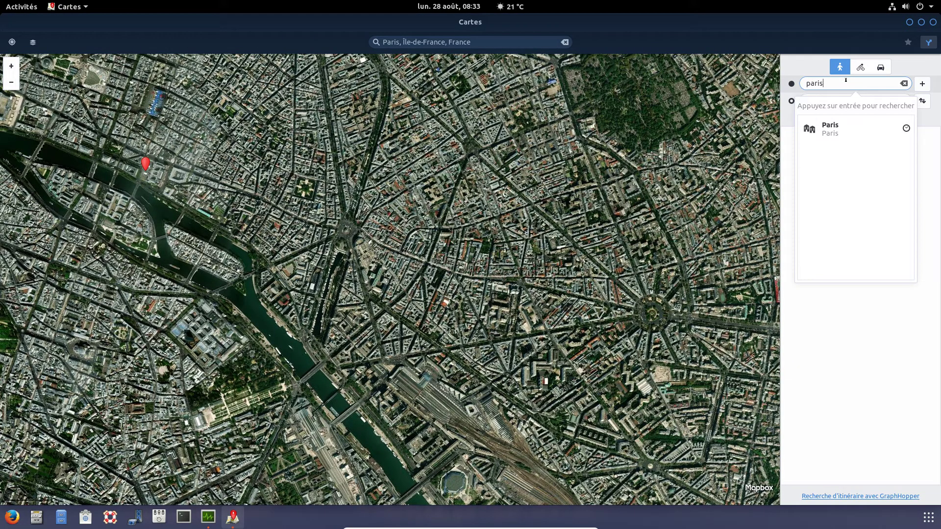
pyautogui.press('Return')
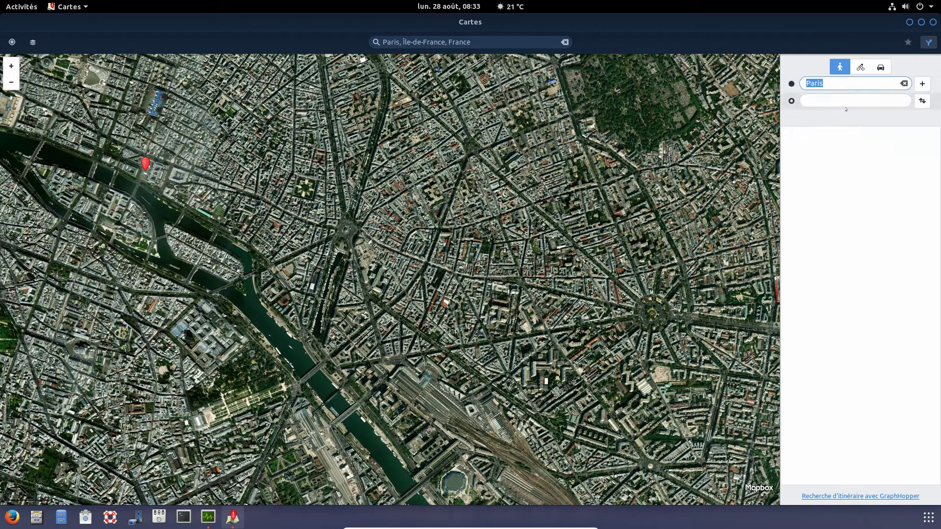
pyautogui.click(847, 99)
pyautogui.write('a')
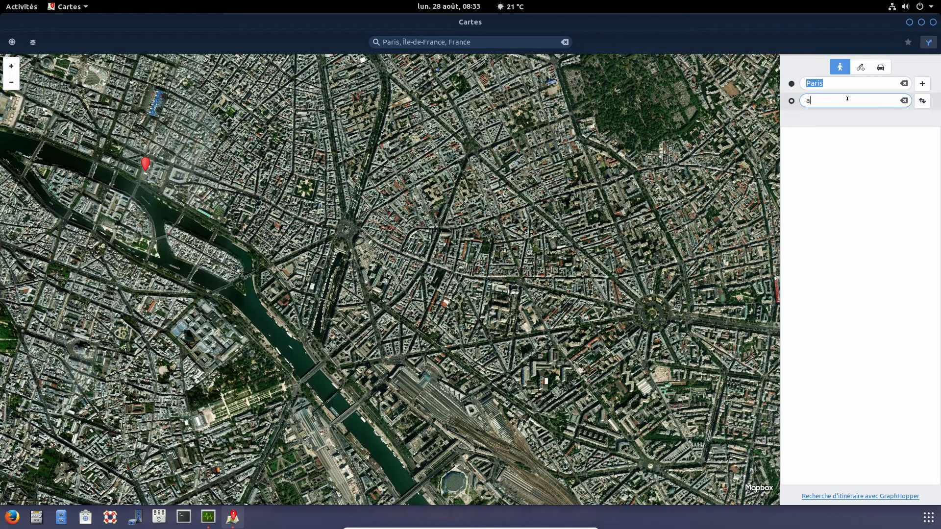
pyautogui.write('msterdam')
pyautogui.click(877, 69)
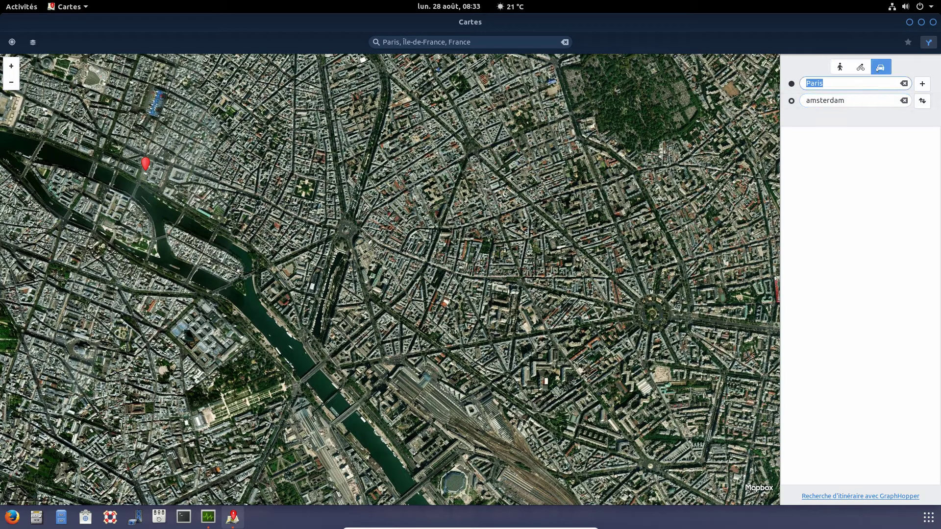
pyautogui.click(878, 95)
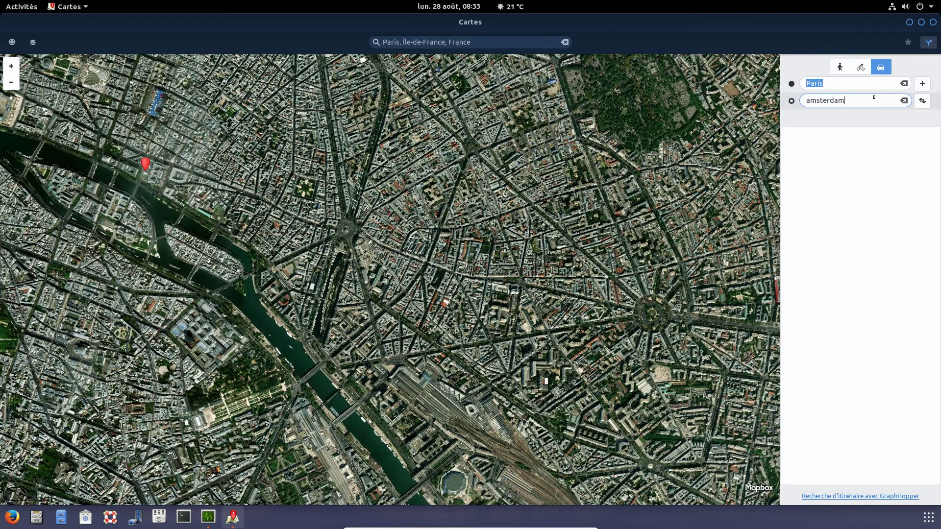
pyautogui.press('Return')
# - Swap the endpoints and set Amsterdam, Pays-Bas as the starting point
pyautogui.click(921, 102)
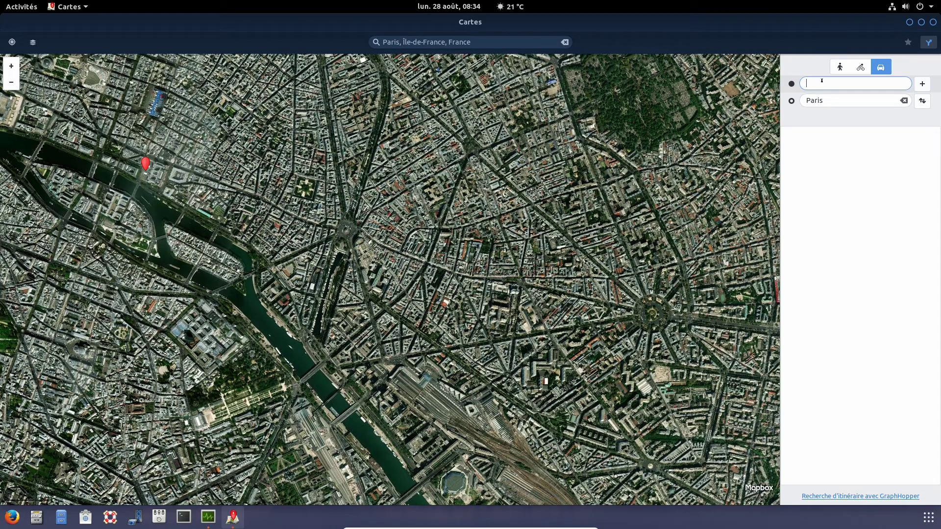
pyautogui.write('amsterdam')
pyautogui.press('Return')
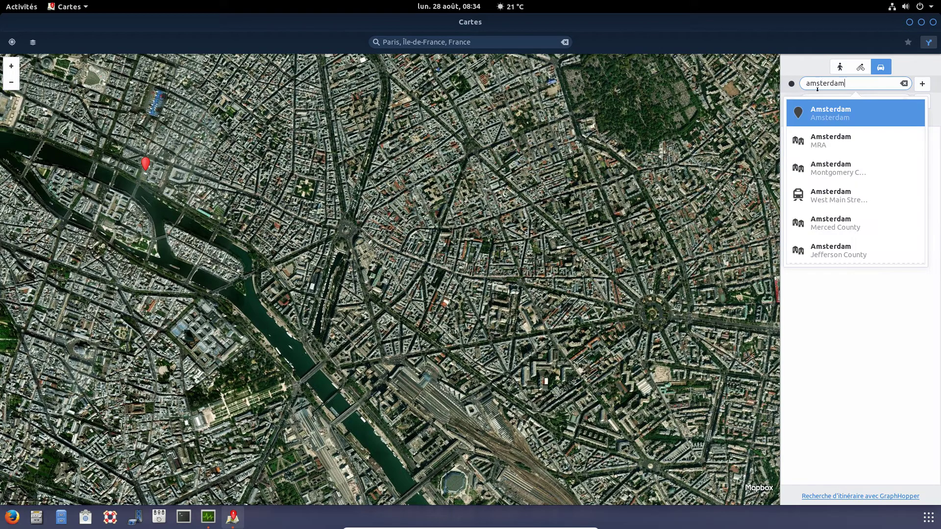
pyautogui.press('Return')
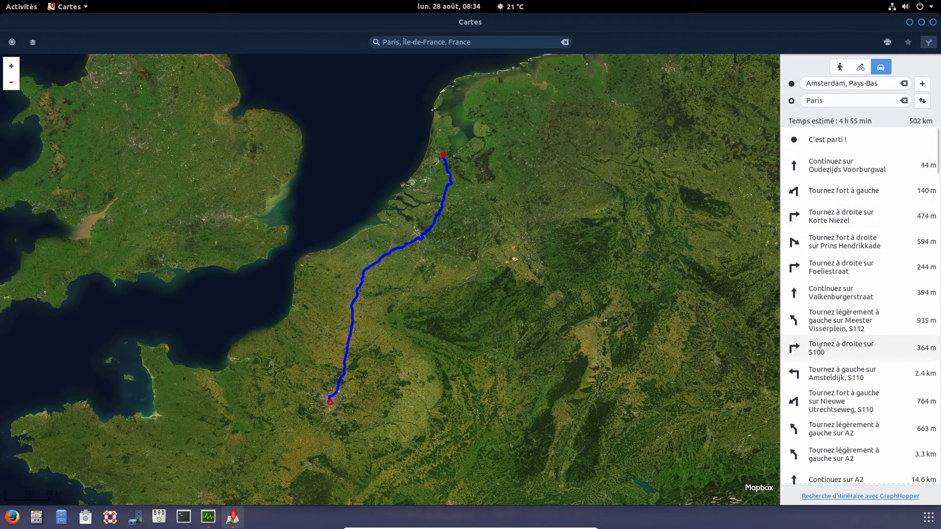
# - Scroll through the Amsterdam–Paris directions following the A2, E19, R1 and E17 roads
pyautogui.scroll(-15, 850, 263)
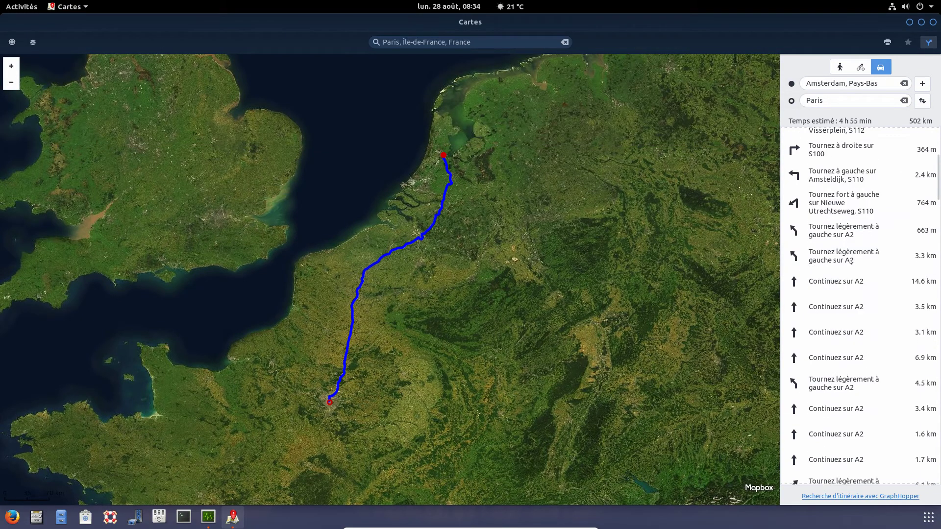
pyautogui.scroll(-5, 851, 263)
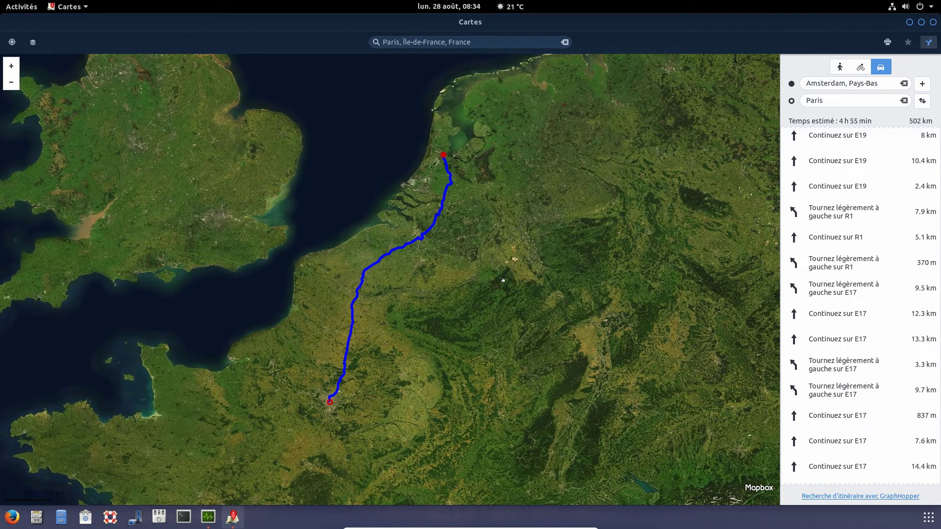
# - Close Cartes, drag Moniteur système further right, and bring up the applications grid
pyautogui.click(933, 22)
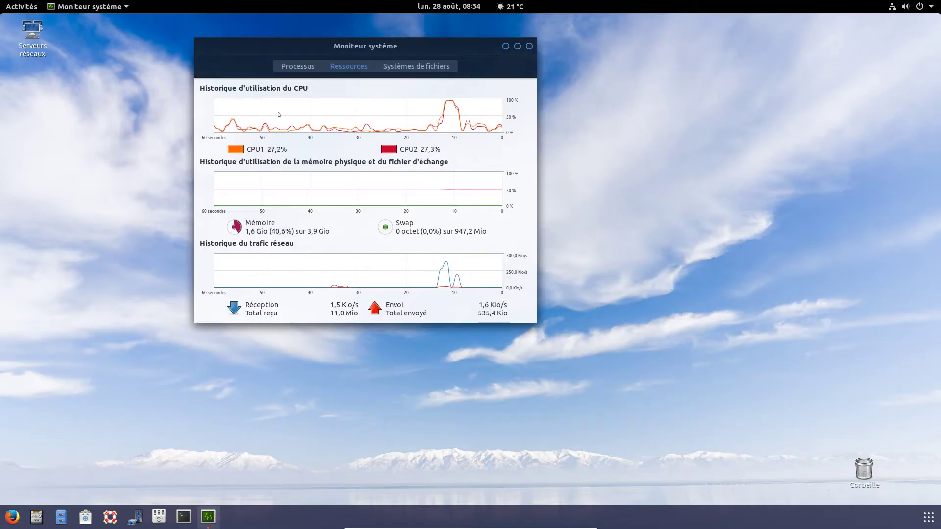
pyautogui.moveTo(327, 48); pyautogui.dragTo(526, 63)
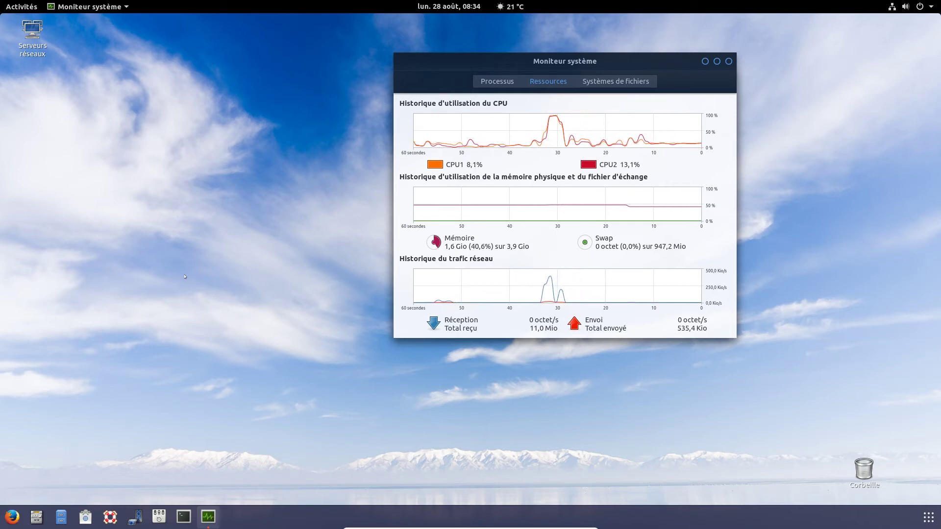
pyautogui.click(929, 517)
# - Search 'sy' in the applications grid, launch Synaptic, and authenticate with the account password
pyautogui.scroll(-1, 497, 246)
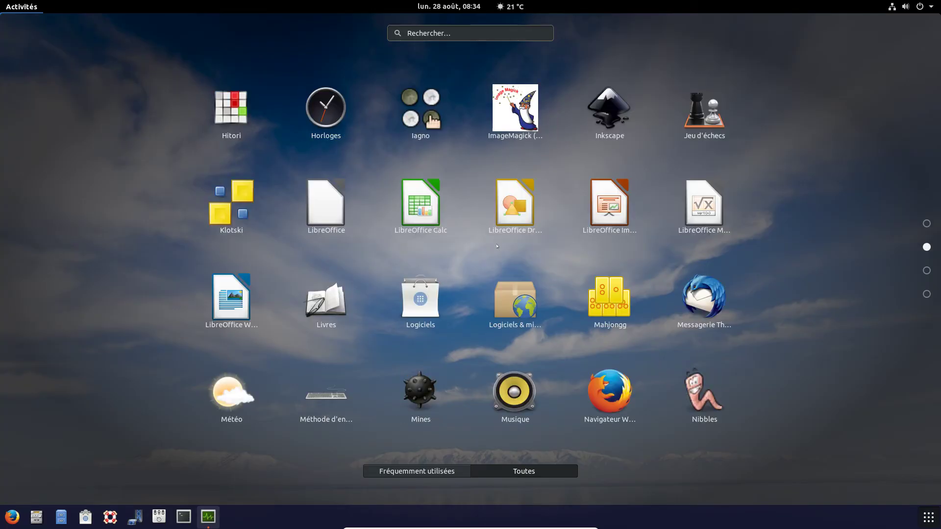
pyautogui.scroll(-1, 620, 277)
pyautogui.scroll(-1, 647, 283)
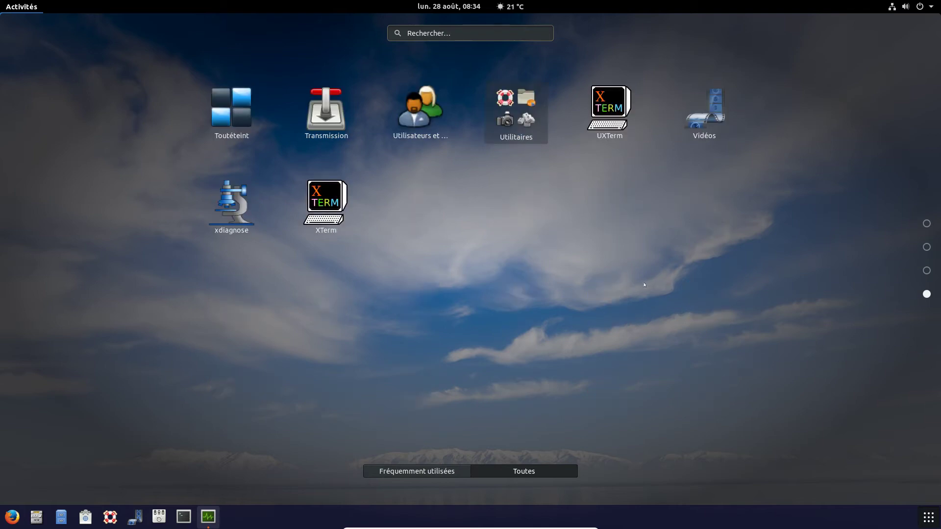
pyautogui.scroll(1, 644, 287)
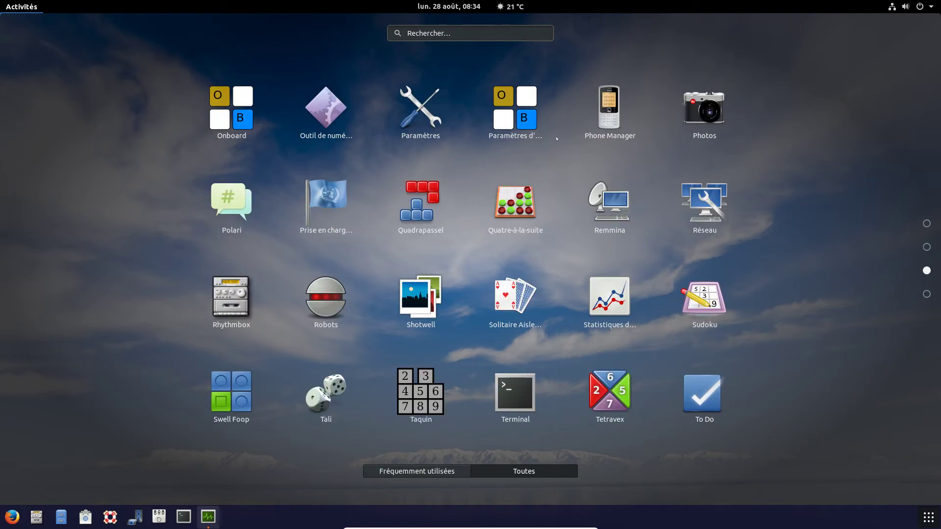
pyautogui.write('sy')
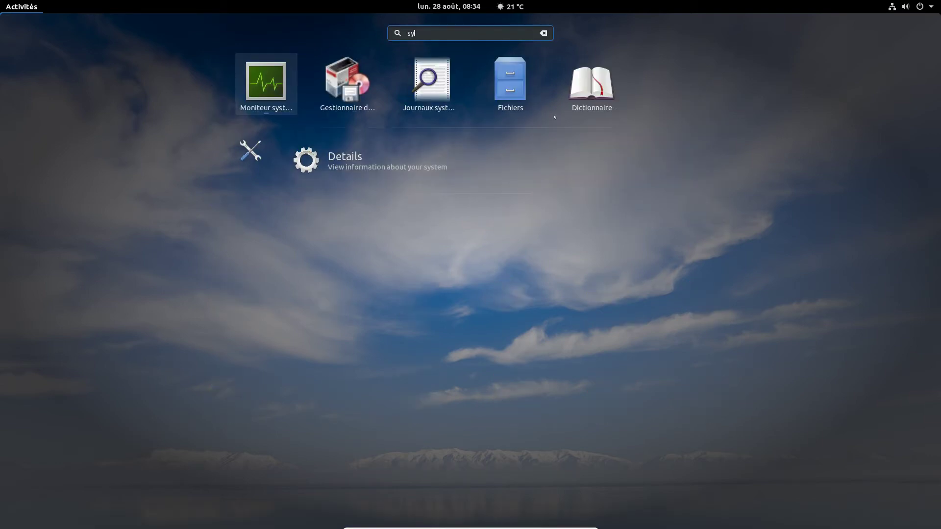
pyautogui.click(375, 103)
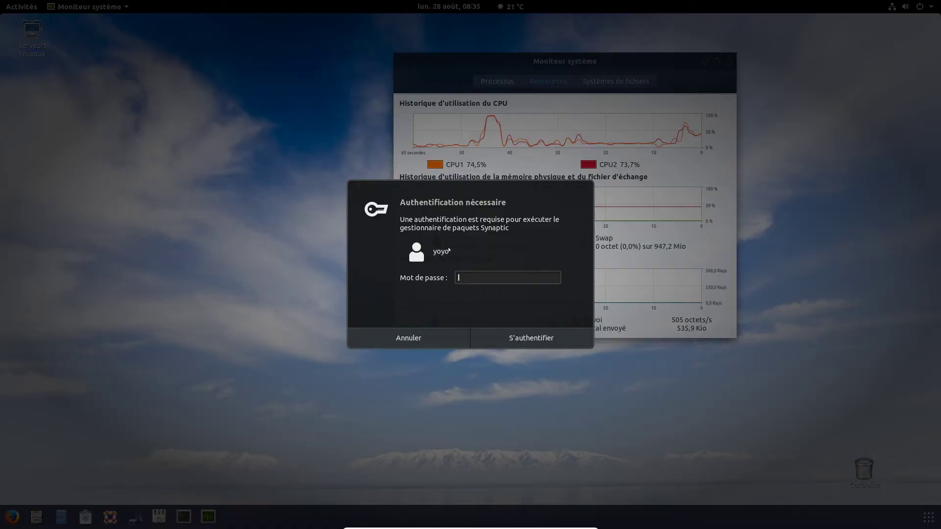
pyautogui.write('•')
pyautogui.press('Return')
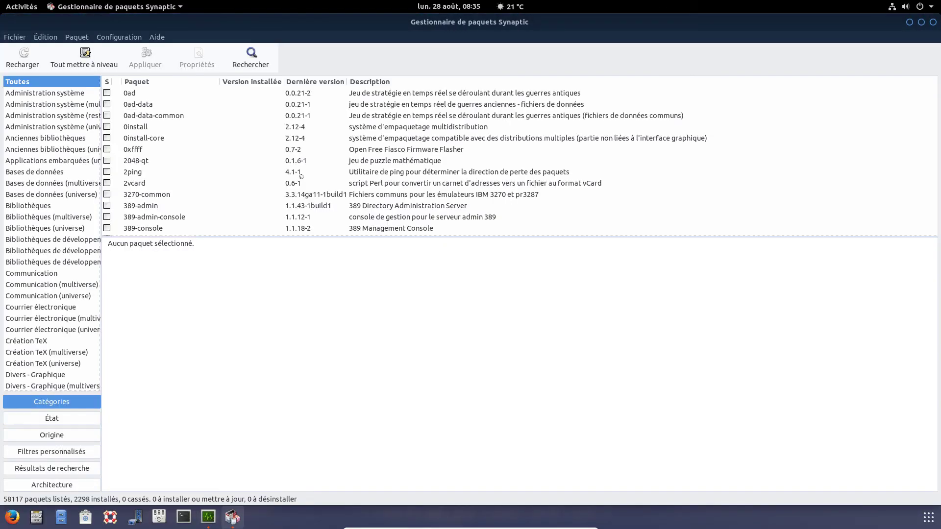
# - Run a Synaptic package search that narrows the list to 1346 gnome matches
pyautogui.click(257, 58)
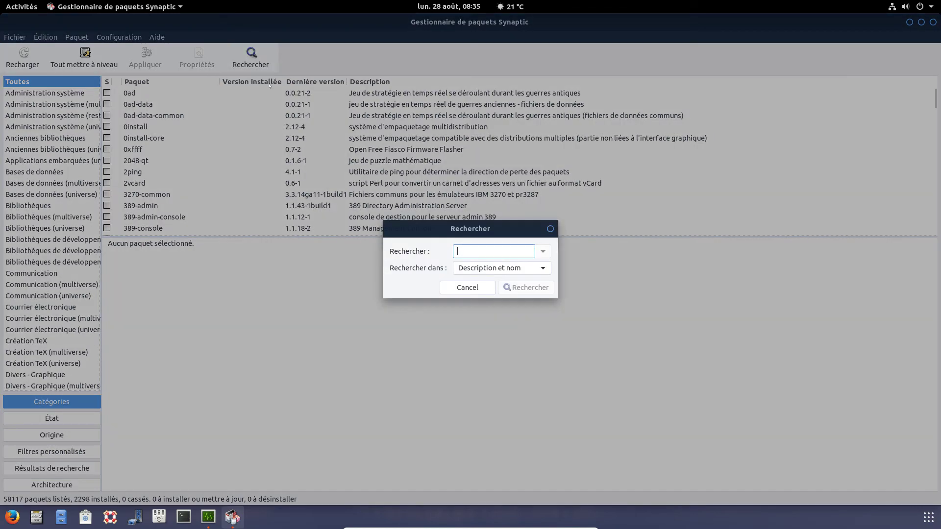
pyautogui.write('geany')
pyautogui.press('Return')
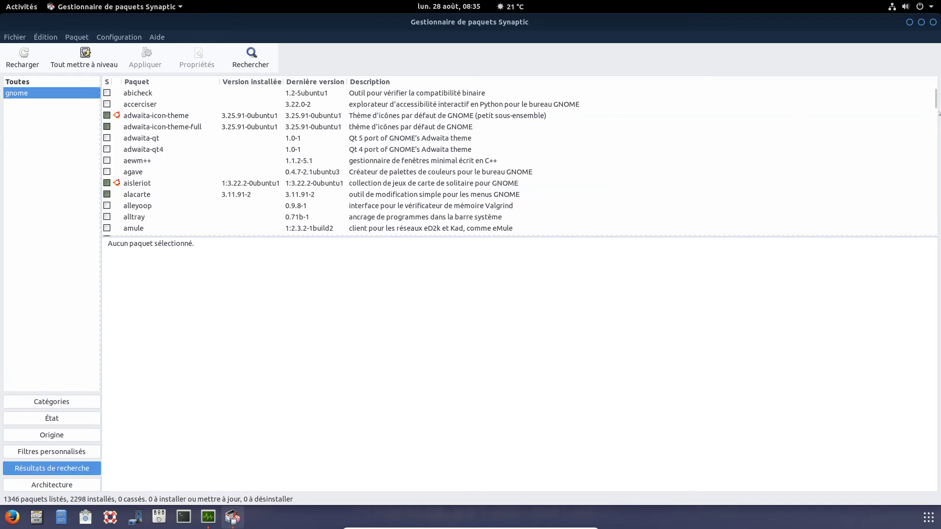
# - Scroll up the gnome results and view details of gir1.2-gnomedesktop-3.0
pyautogui.moveTo(936, 101)
pyautogui.mouseDown()
pyautogui.moveTo(933, 130)
pyautogui.moveTo(933, 119)
pyautogui.mouseUp()
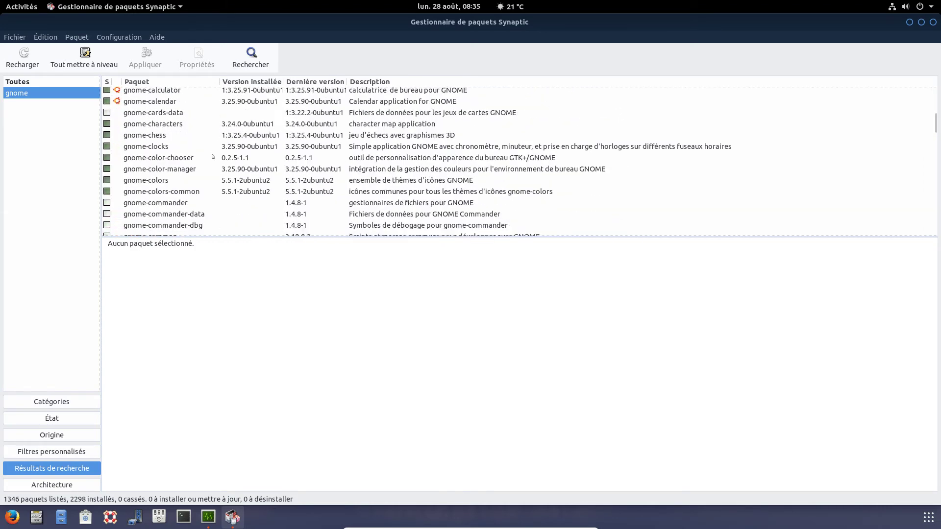
pyautogui.scroll(6, 214, 157)
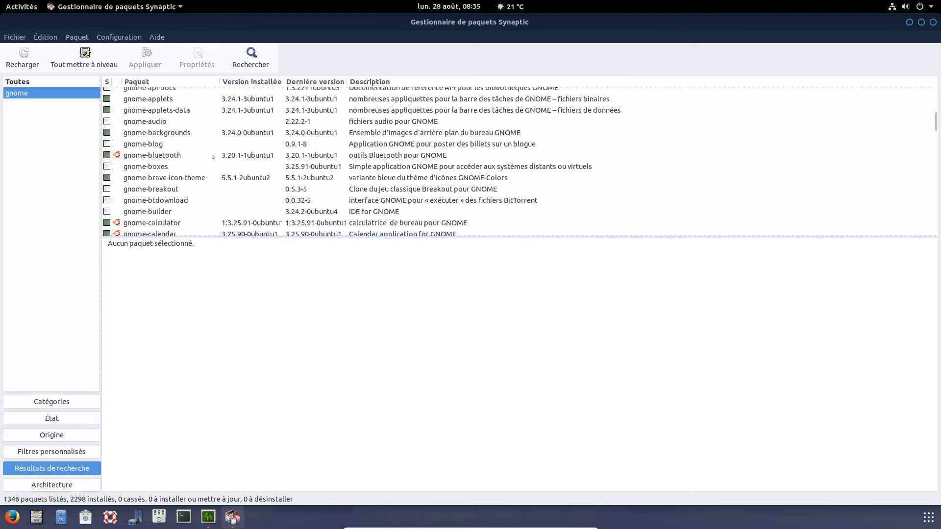
pyautogui.scroll(2, 214, 156)
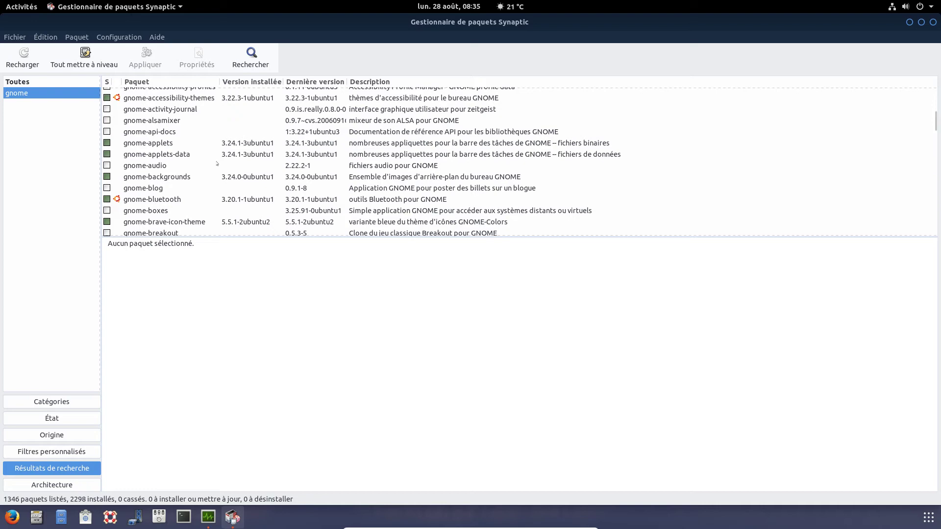
pyautogui.scroll(10, 210, 170)
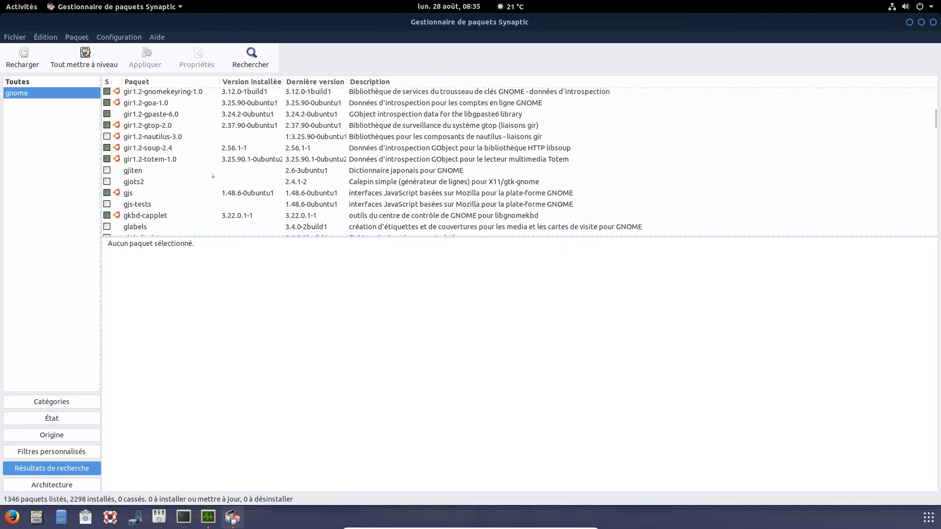
pyautogui.scroll(1, 212, 167)
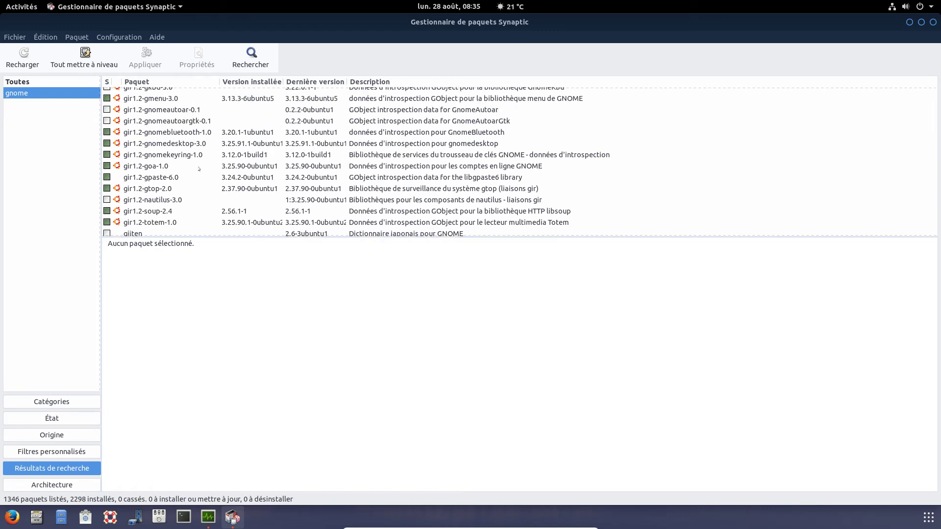
pyautogui.click(162, 143)
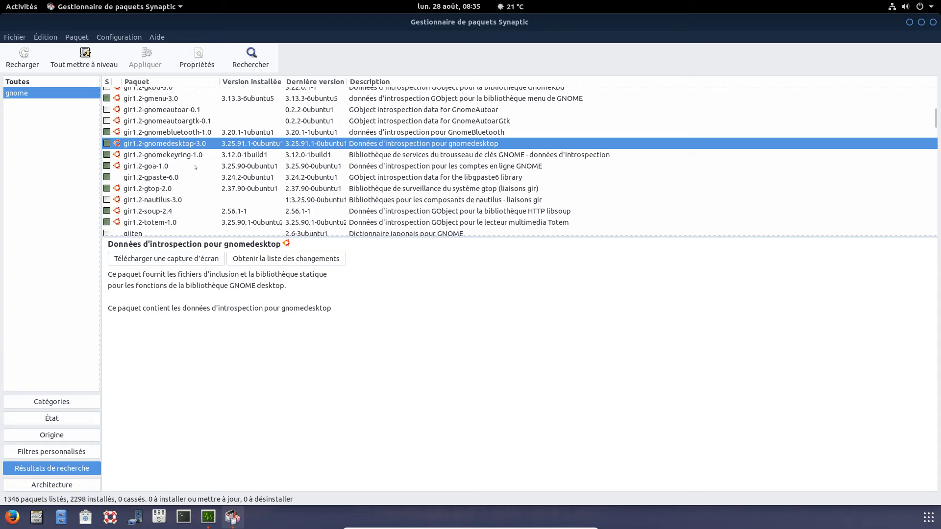
# - Scroll further down the results and read the gnome-session-wayland description
pyautogui.scroll(-15, 196, 167)
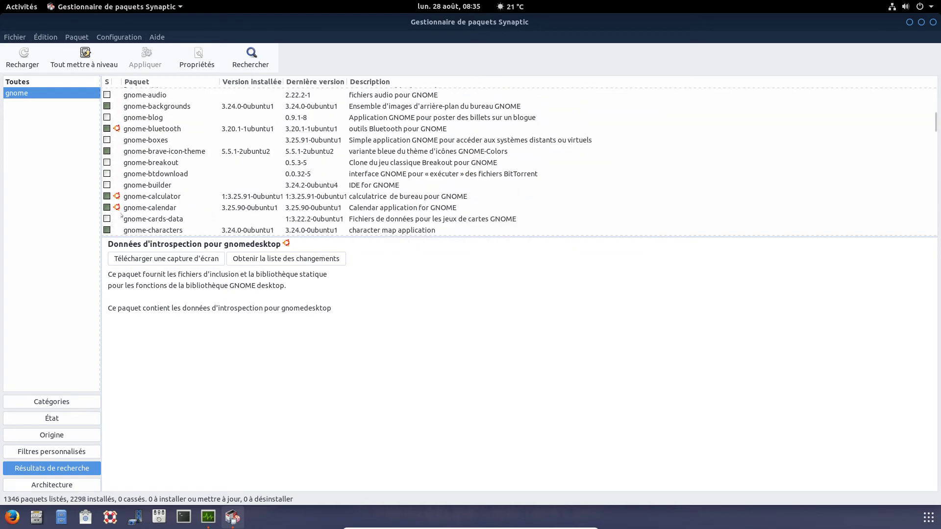
pyautogui.scroll(-5, 122, 216)
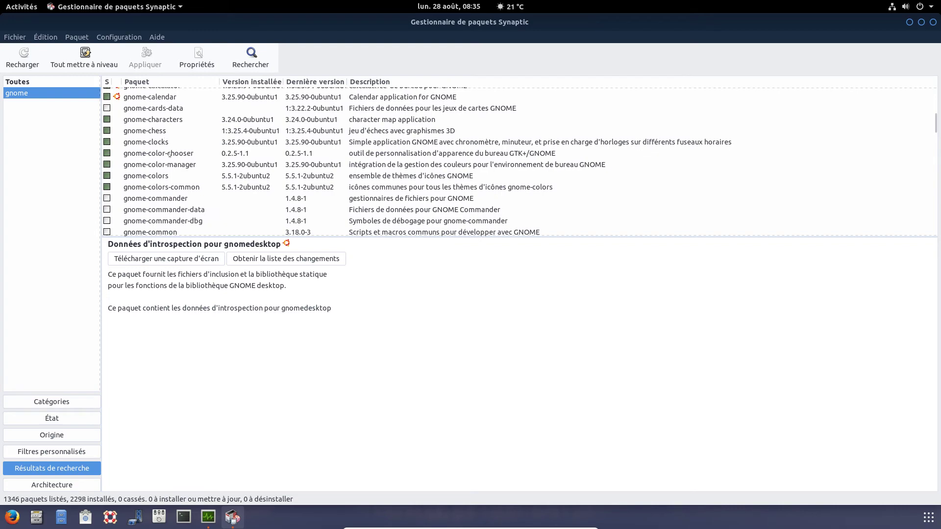
pyautogui.scroll(-3, 168, 165)
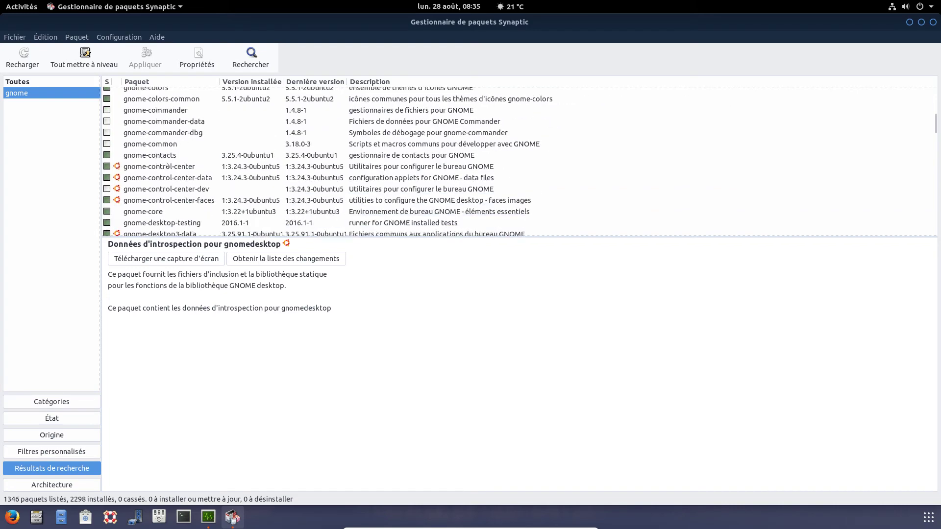
pyautogui.scroll(-4, 193, 168)
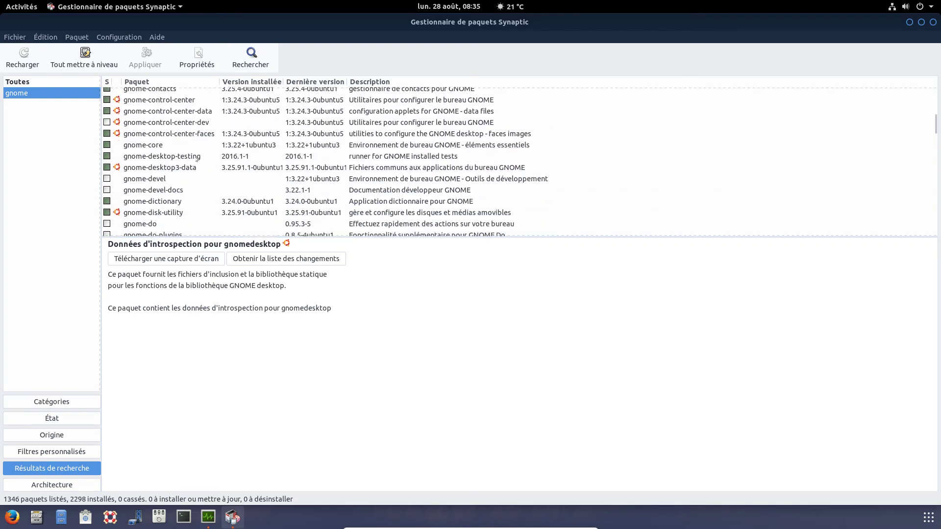
pyautogui.scroll(-10, 198, 153)
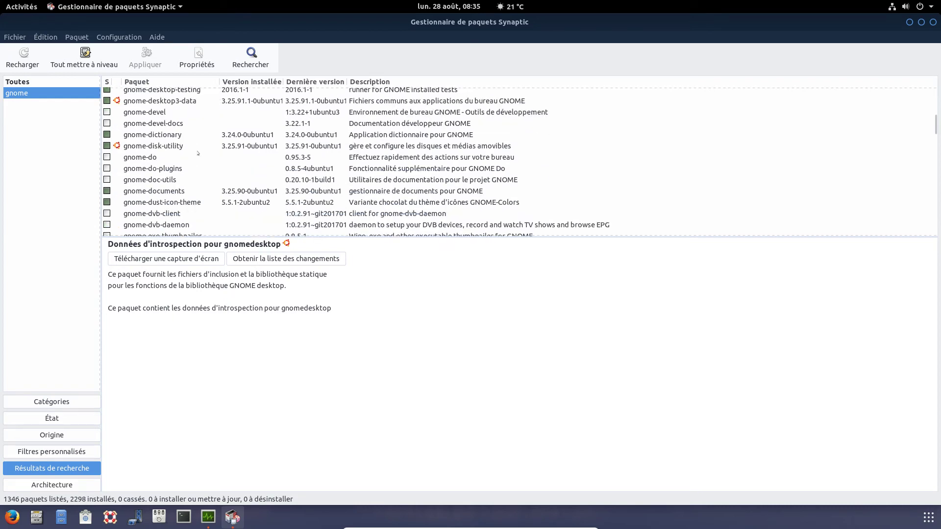
pyautogui.scroll(7, 197, 157)
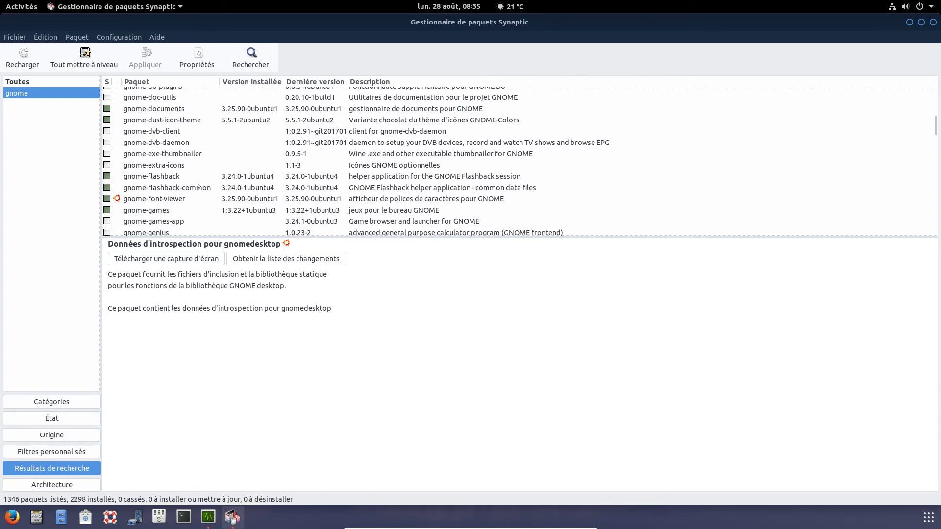
pyautogui.scroll(-10, 198, 189)
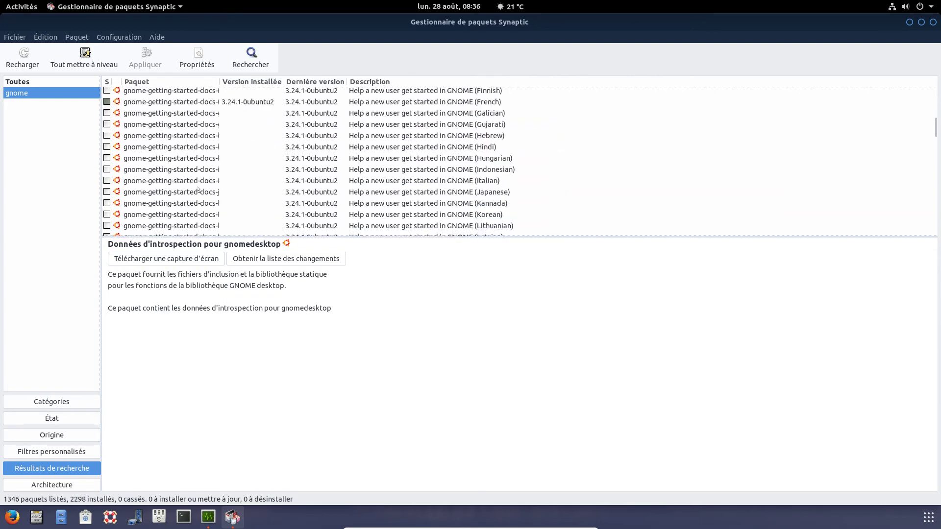
pyautogui.scroll(-8, 198, 189)
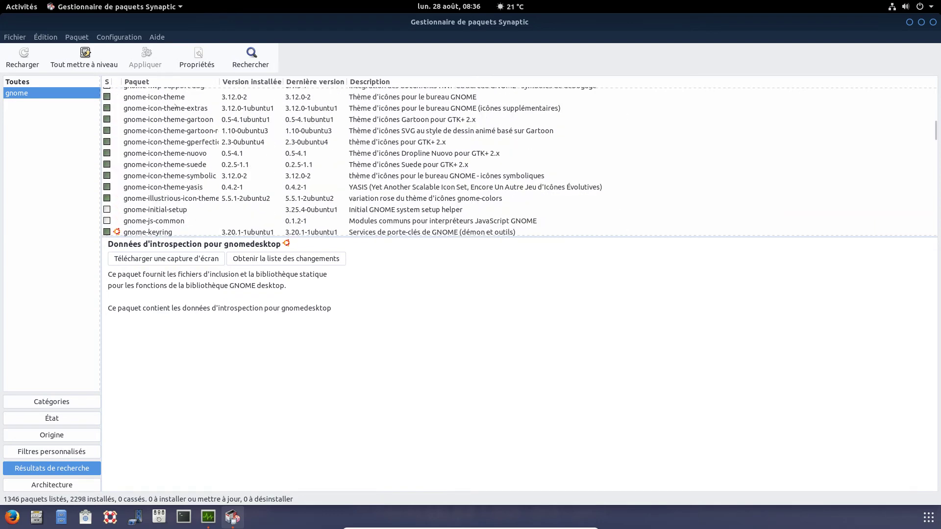
pyautogui.scroll(-5, 181, 123)
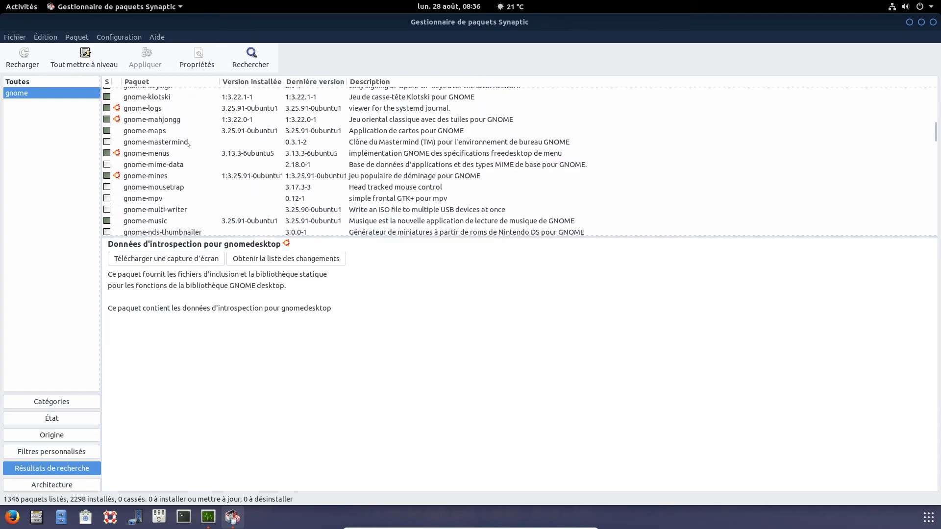
pyautogui.scroll(-1, 189, 186)
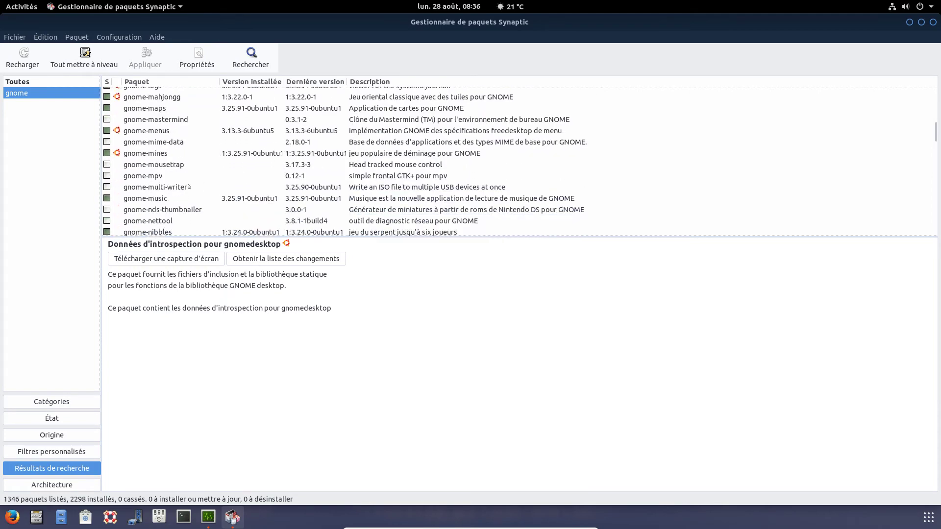
pyautogui.scroll(-1, 257, 169)
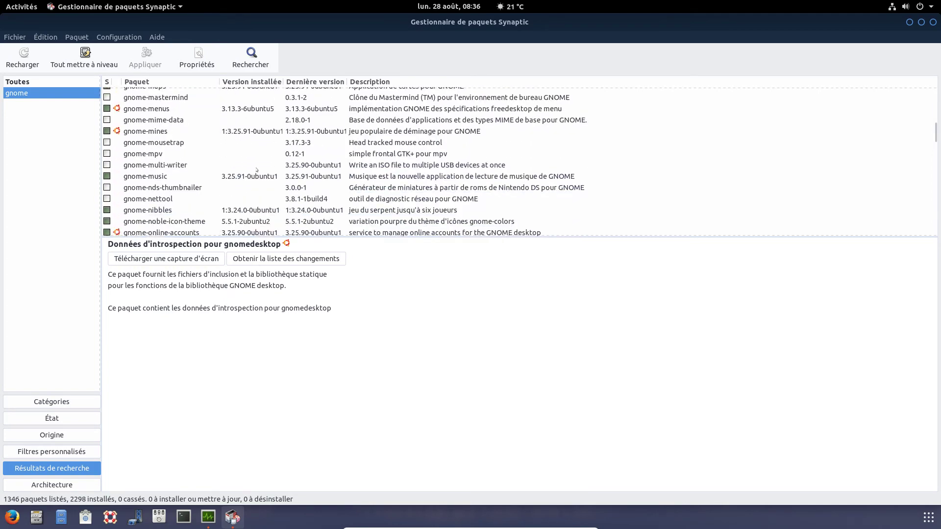
pyautogui.scroll(-4, 257, 170)
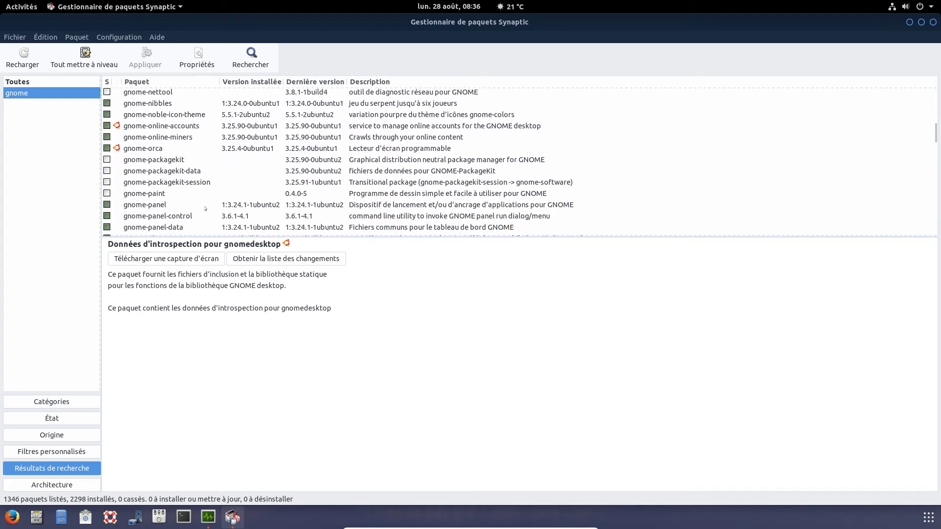
pyautogui.scroll(-6, 178, 221)
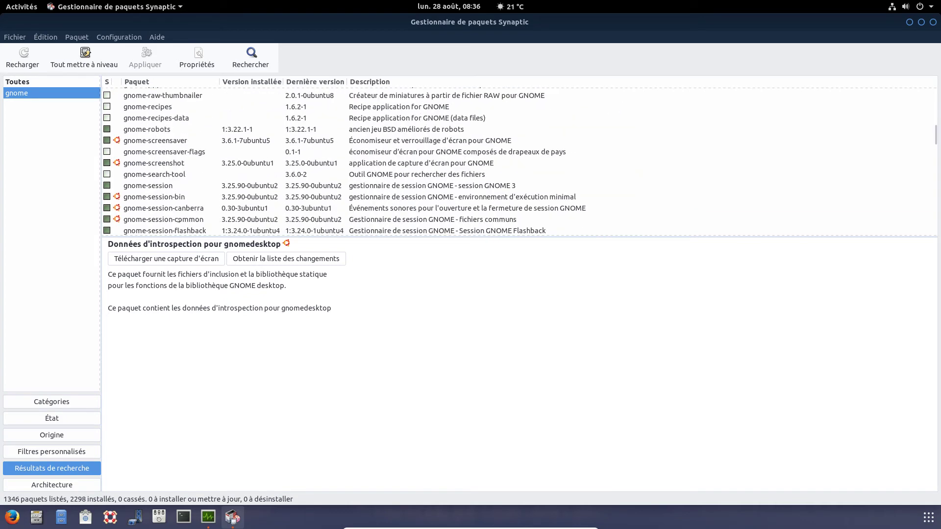
pyautogui.scroll(-2, 178, 221)
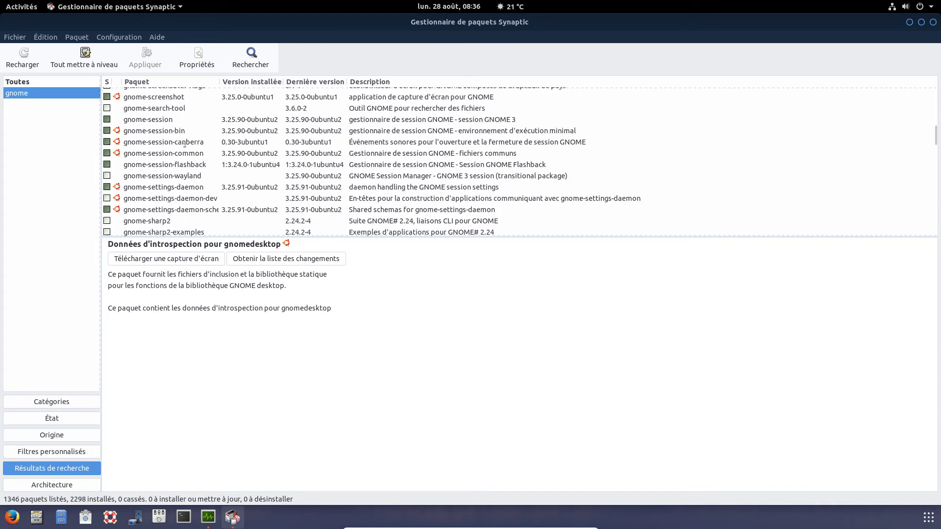
pyautogui.scroll(-5, 184, 145)
pyautogui.scroll(3, 189, 173)
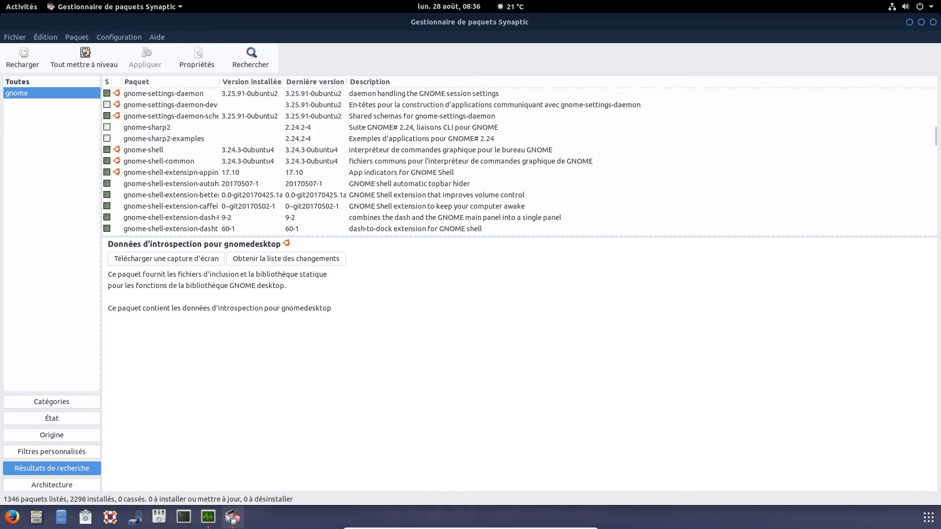
pyautogui.scroll(1, 188, 172)
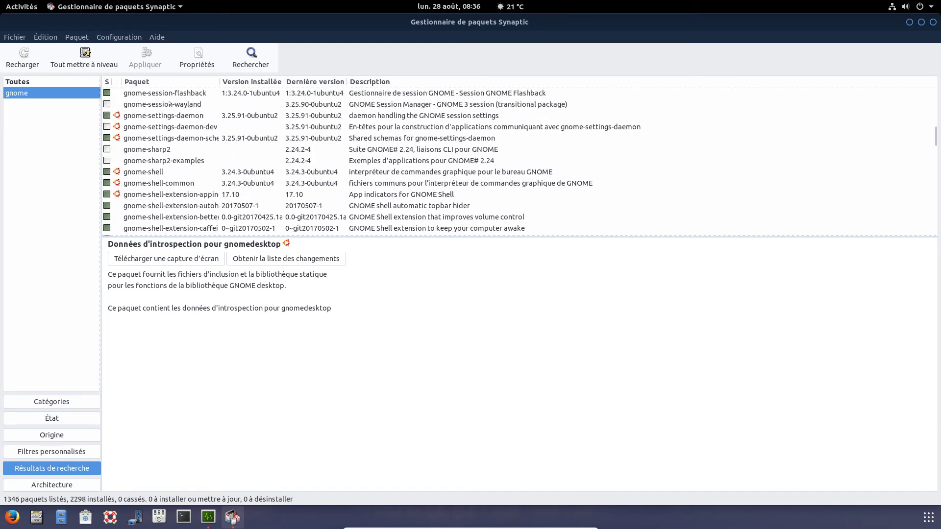
pyautogui.click(170, 103)
# - Read the app indicators, volume control and dash-and-panel merging extension descriptions
pyautogui.scroll(-3, 258, 138)
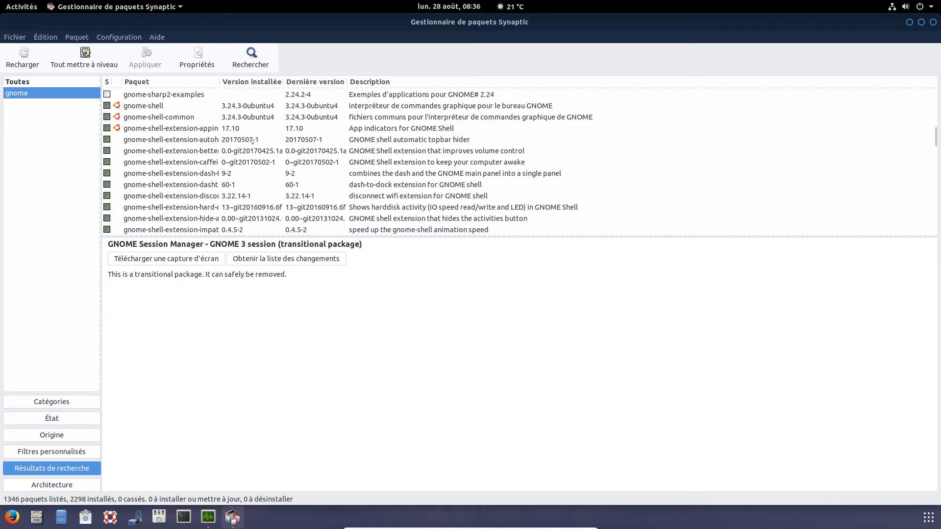
pyautogui.click(199, 129)
pyautogui.click(200, 152)
pyautogui.click(202, 174)
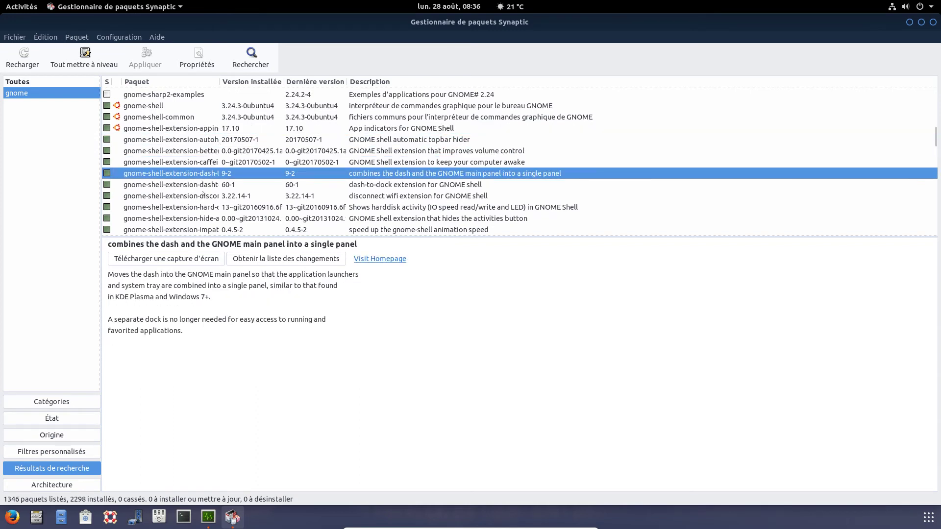
pyautogui.scroll(-8, 155, 176)
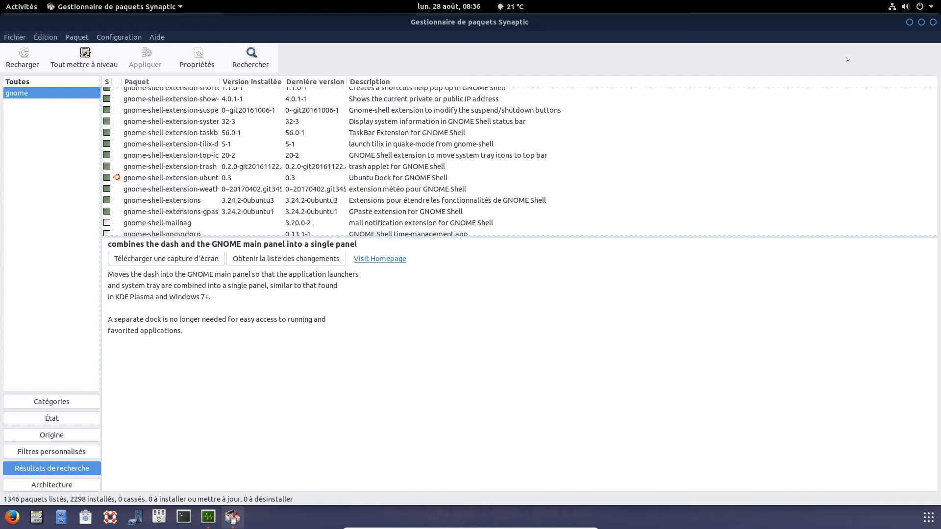
# - Close Synaptic and show the applications grid on its Agenda-to-GPaste first page
pyautogui.click(933, 22)
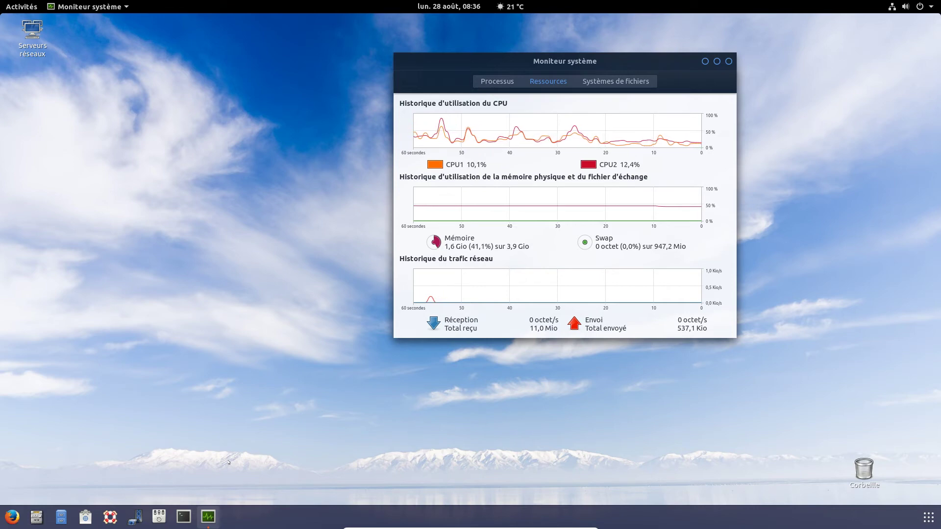
pyautogui.click(928, 517)
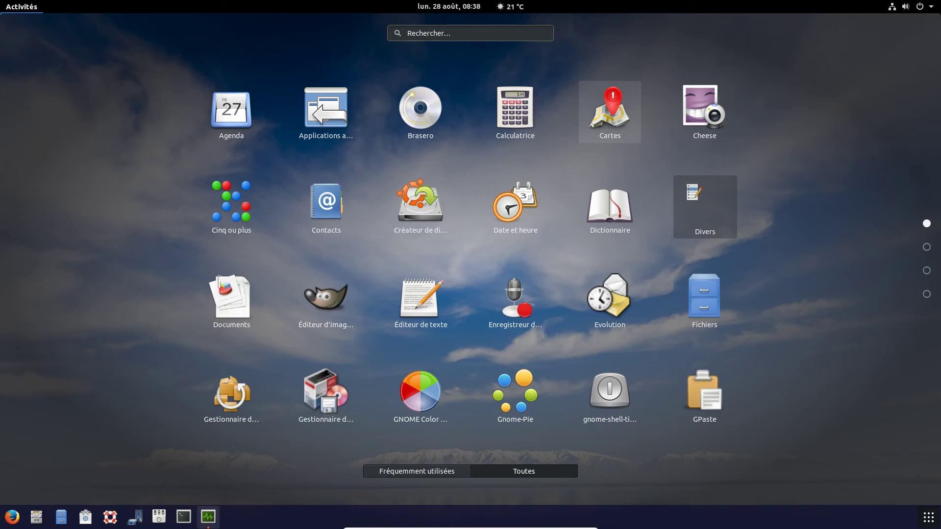
pyautogui.click(475, 30)
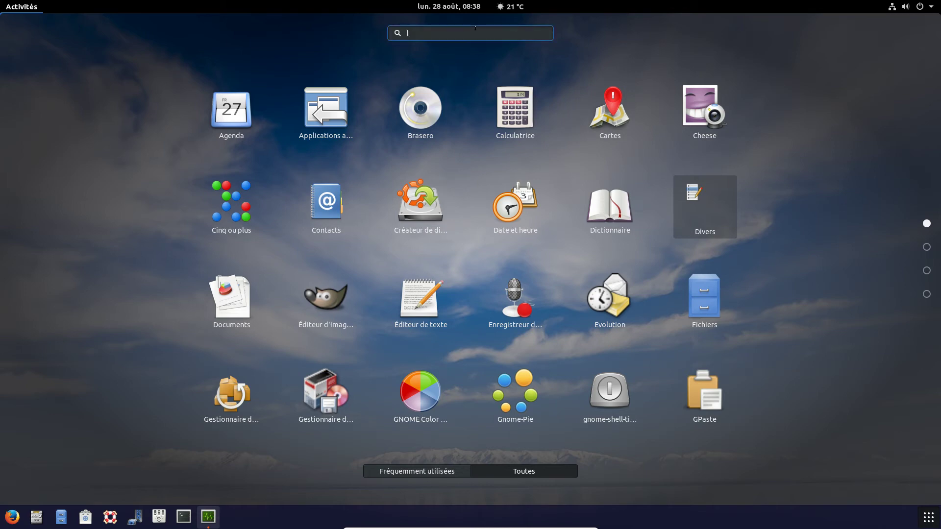
pyautogui.write('ubuntu')
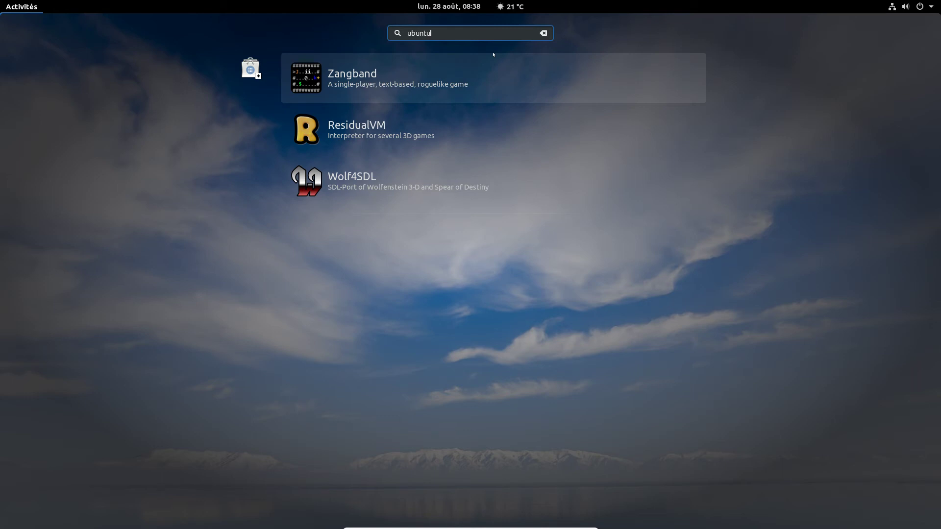
pyautogui.write('one')
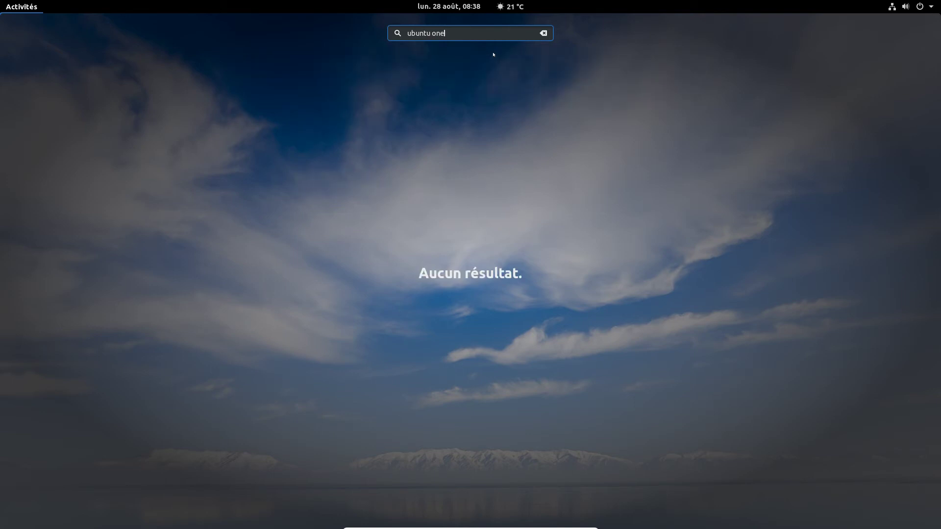
pyautogui.press('BackSpace')
pyautogui.press('BackSpace')
pyautogui.press('BackSpace')
pyautogui.press('BackSpace')
pyautogui.press('BackSpace')
pyautogui.press('BackSpace')
pyautogui.press('BackSpace')
pyautogui.press('BackSpace')
pyautogui.press('BackSpace')
pyautogui.press('BackSpace')
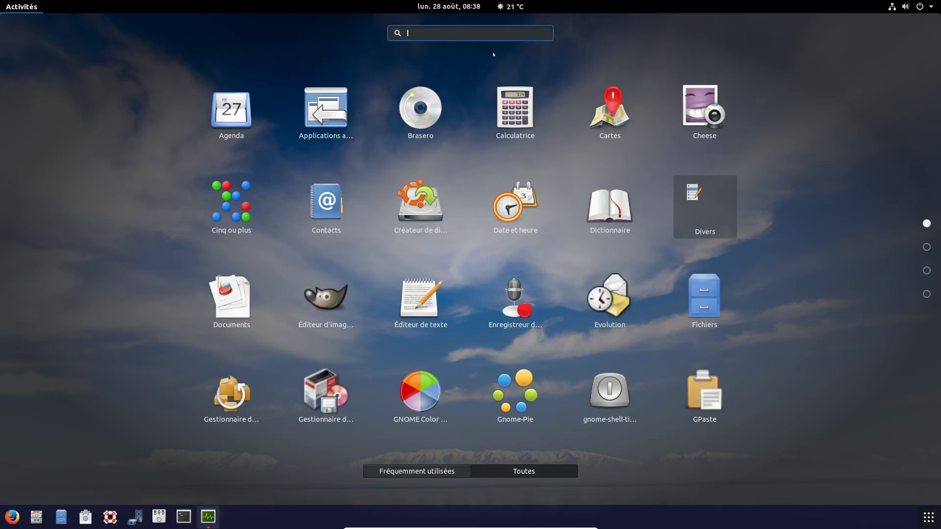
pyautogui.scroll(-3, 439, 343)
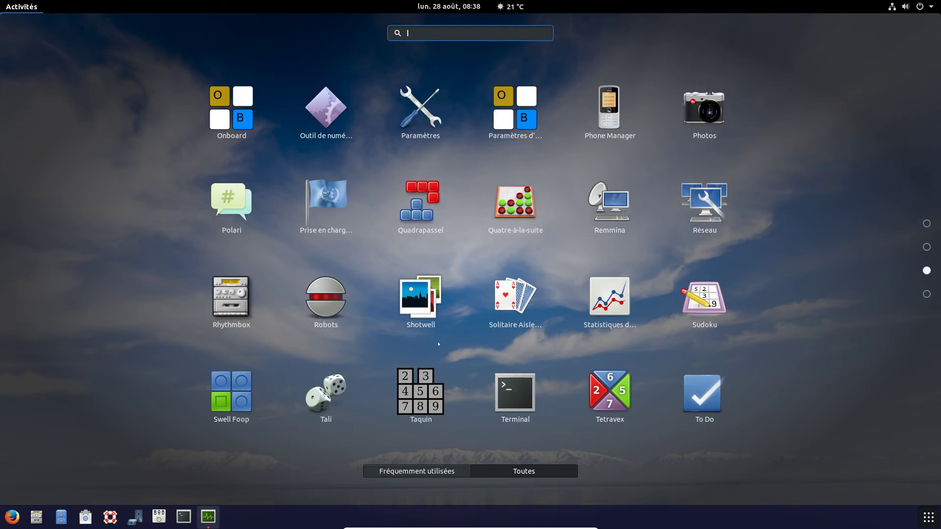
pyautogui.scroll(3, 439, 345)
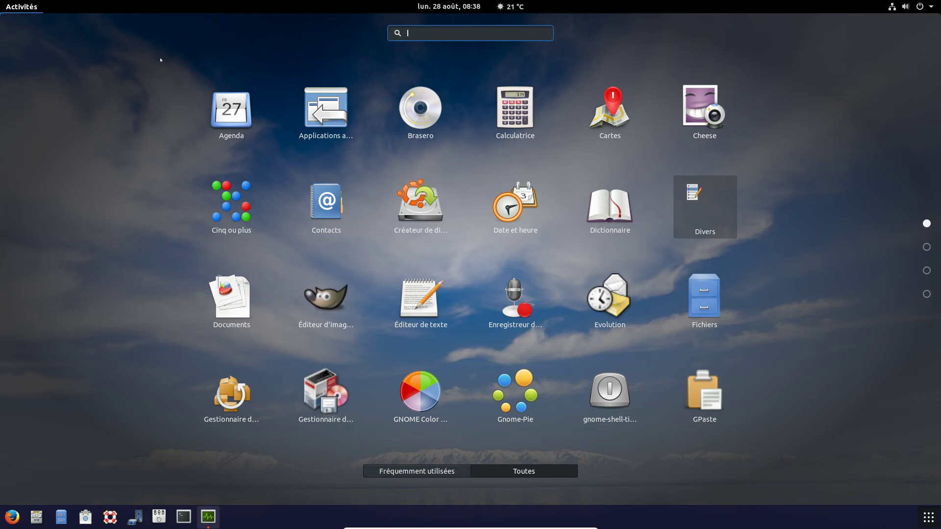
pyautogui.click(160, 60)
pyautogui.press('Escape')
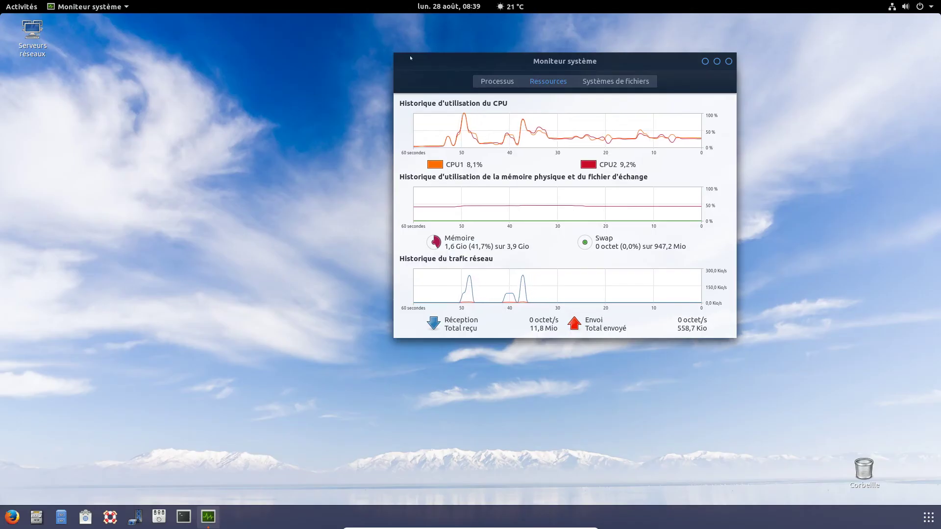
pyautogui.moveTo(420, 59); pyautogui.dragTo(335, 66)
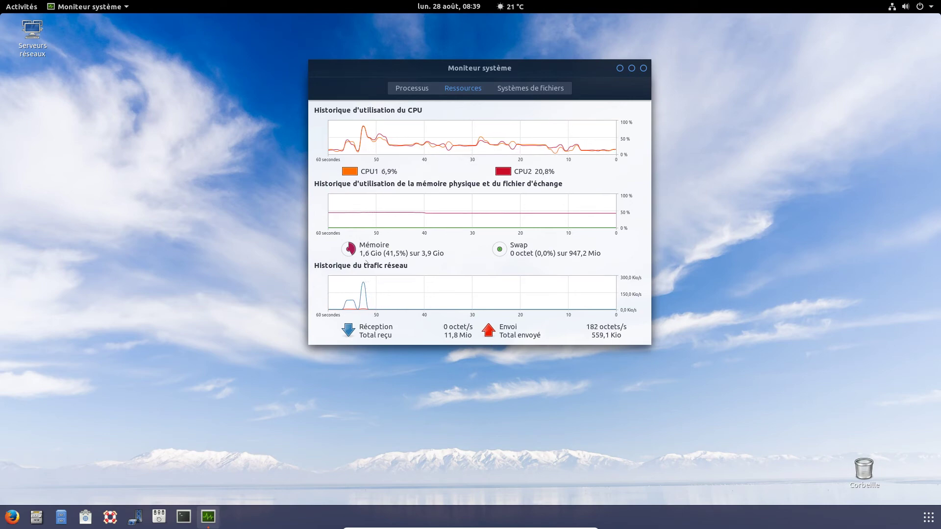
pyautogui.moveTo(539, 69); pyautogui.dragTo(477, 69)
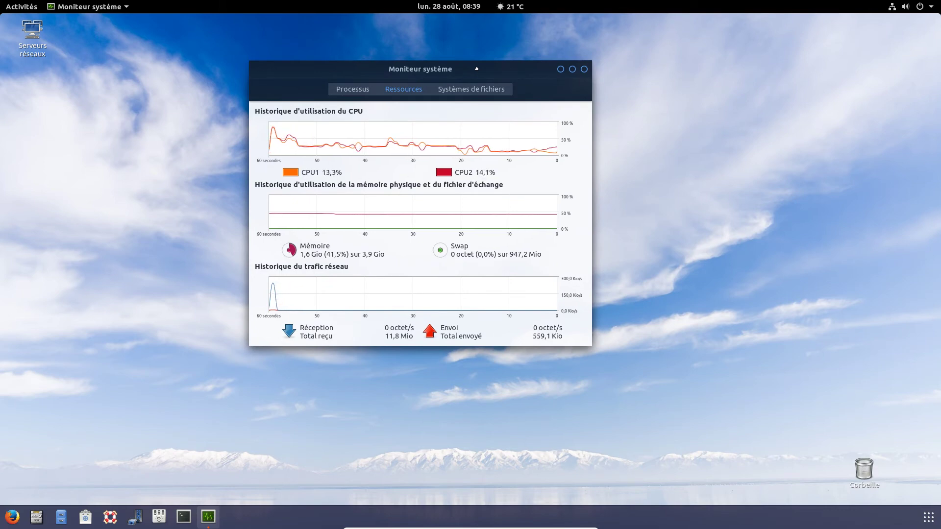
pyautogui.moveTo(476, 69); pyautogui.dragTo(448, 67)
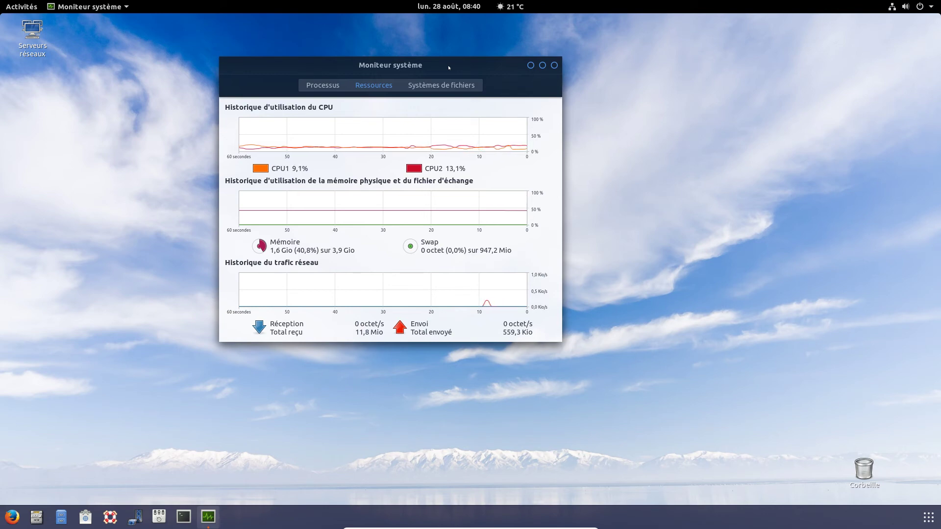
pyautogui.moveTo(449, 67); pyautogui.dragTo(515, 68)
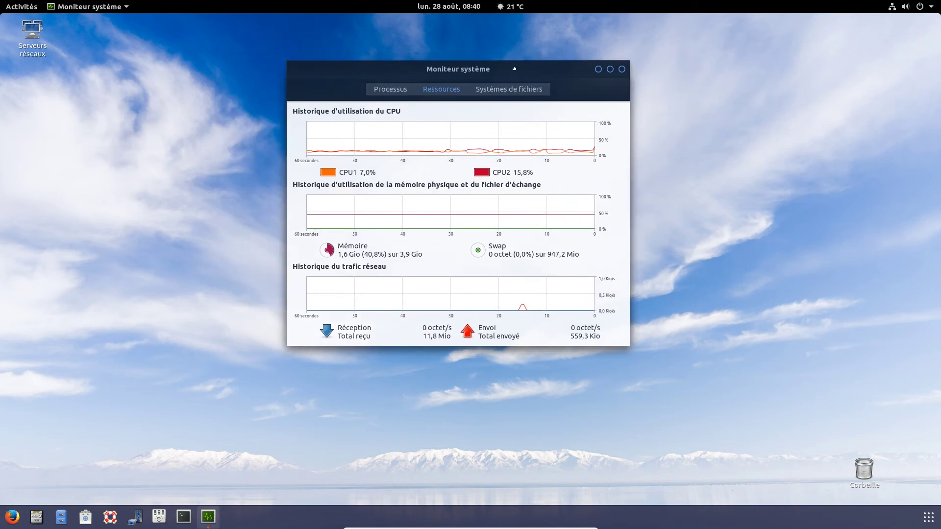
pyautogui.moveTo(514, 68); pyautogui.dragTo(519, 68)
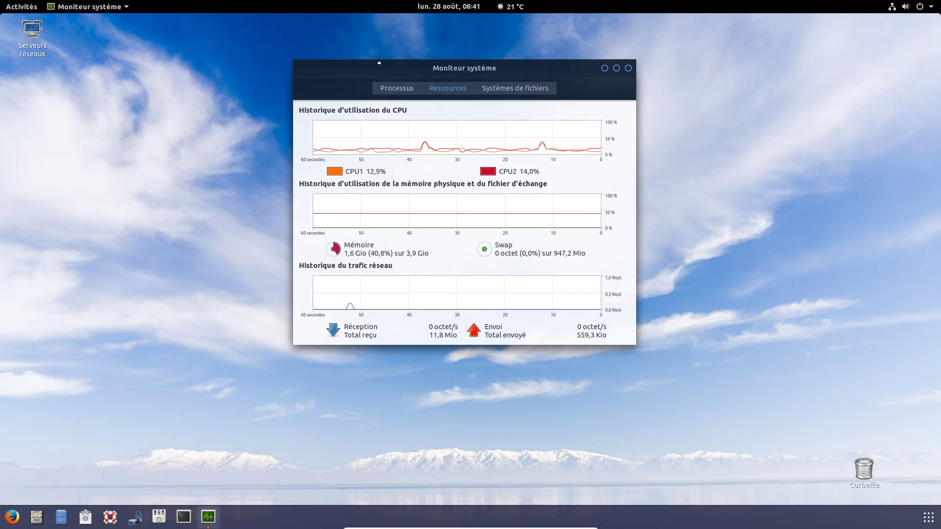
pyautogui.moveTo(355, 64); pyautogui.dragTo(396, 61)
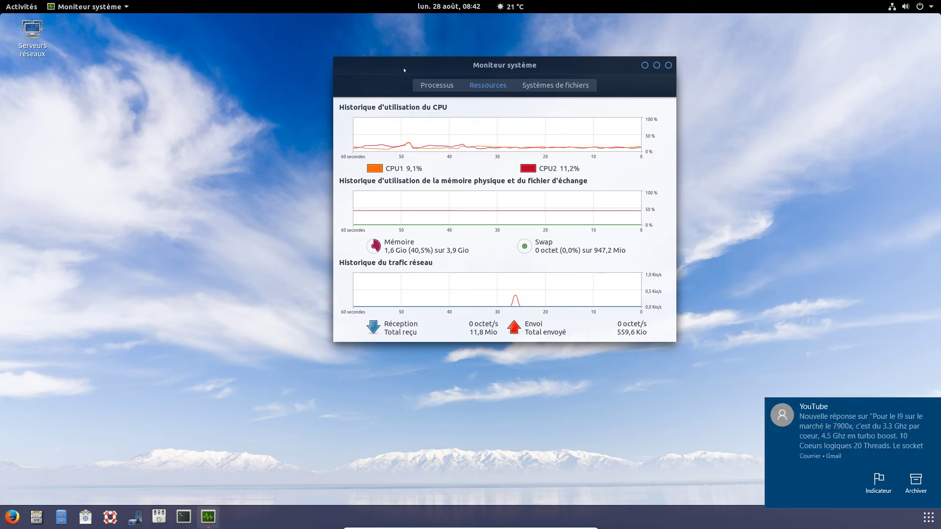
# - Archive the YouTube mail notification from its bottom-right banner
pyautogui.click(915, 483)
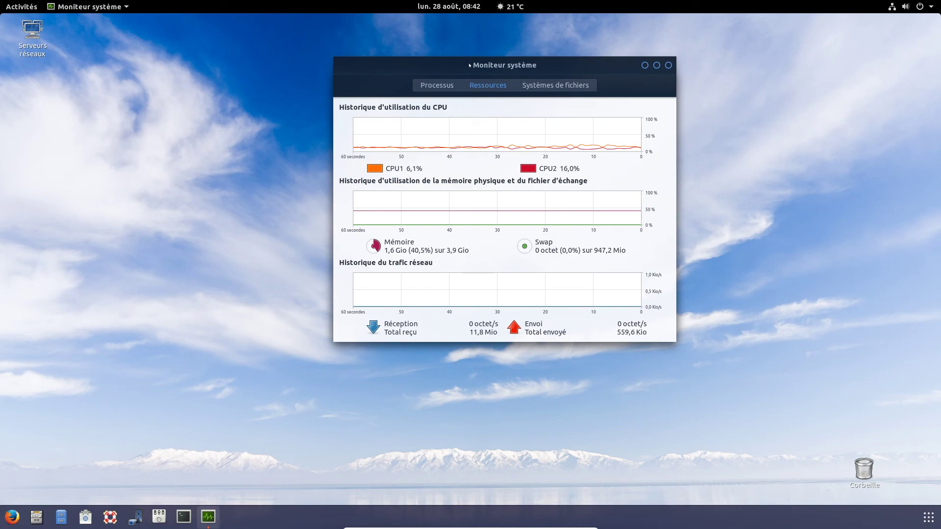
# - Open Réglages from the Utilitaires folder on the last page of the applications grid
pyautogui.click(928, 517)
pyautogui.scroll(-2, 566, 282)
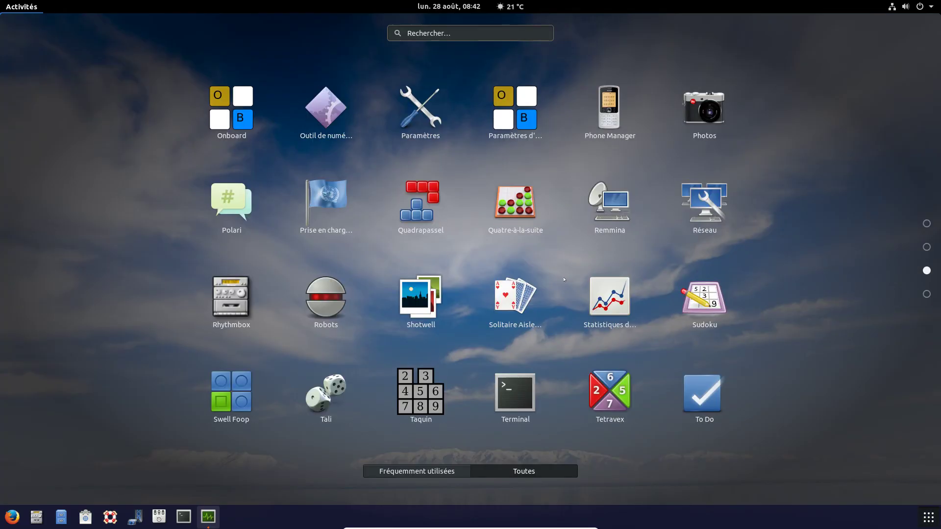
pyautogui.scroll(-1, 564, 280)
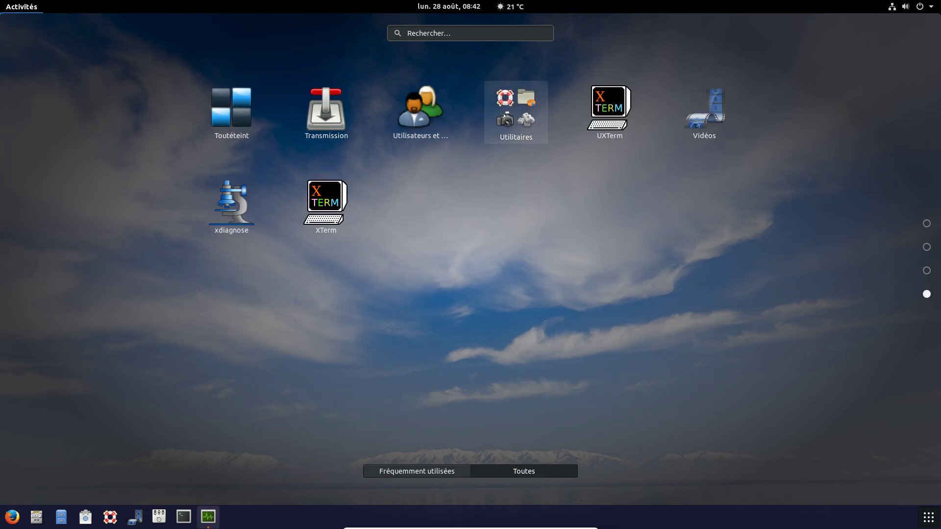
pyautogui.click(524, 128)
pyautogui.click(694, 297)
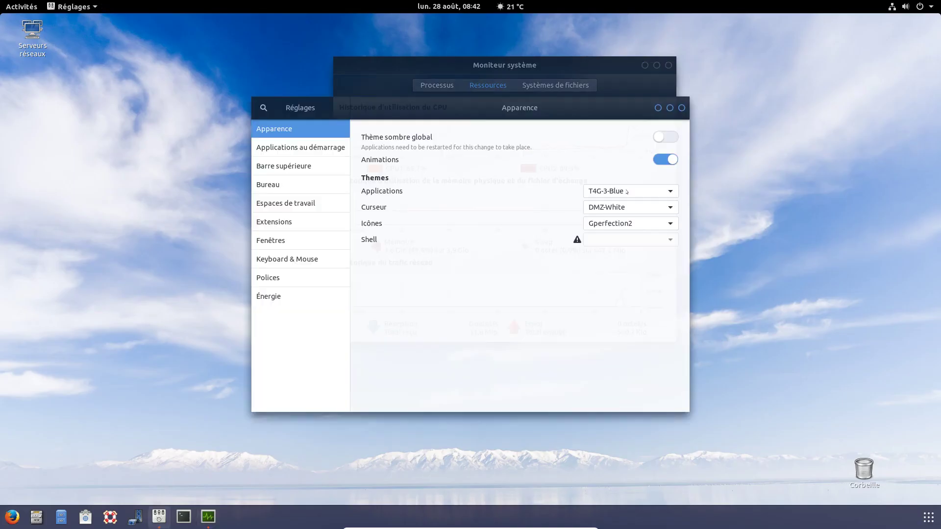
# - Switch the Applications theme on the Apparence page back to Ambiance
pyautogui.click(627, 192)
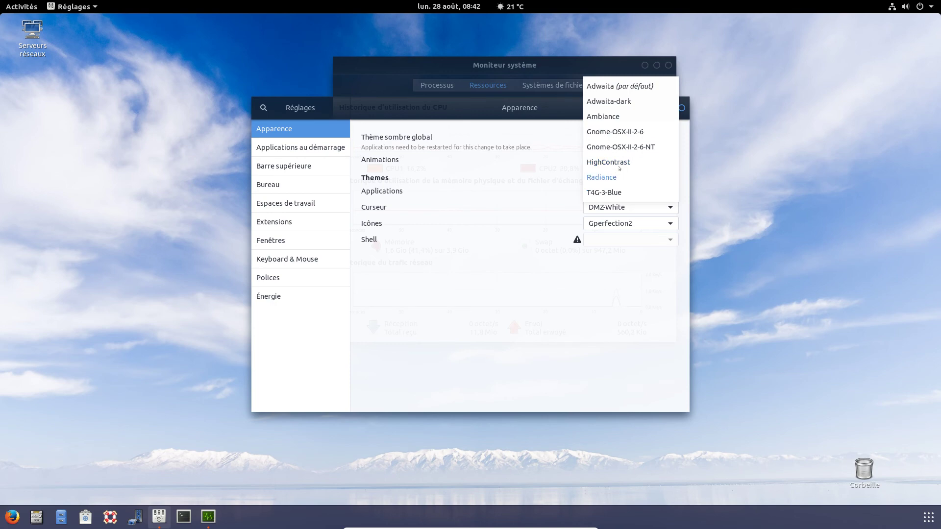
pyautogui.click(603, 116)
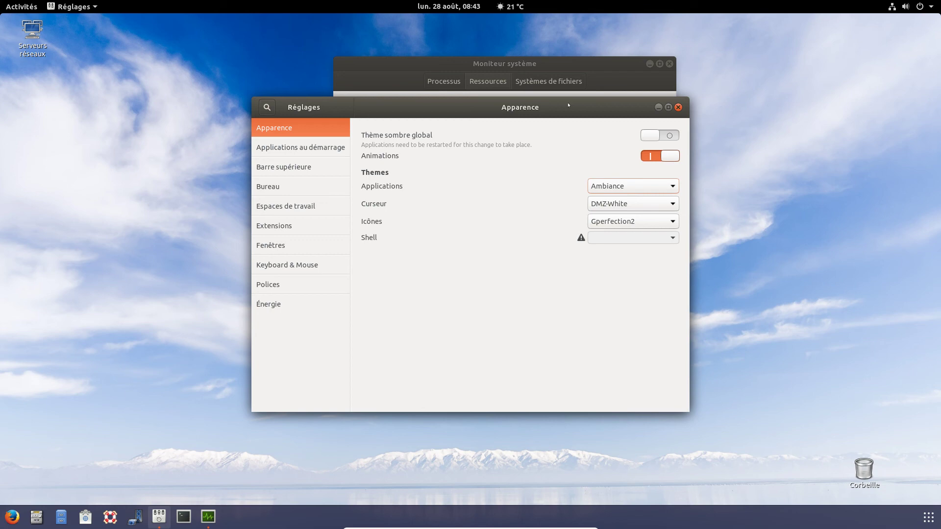
# - Rearrange the Réglages and Moniteur système windows, then log out to the login screen
pyautogui.moveTo(568, 105); pyautogui.dragTo(376, 119)
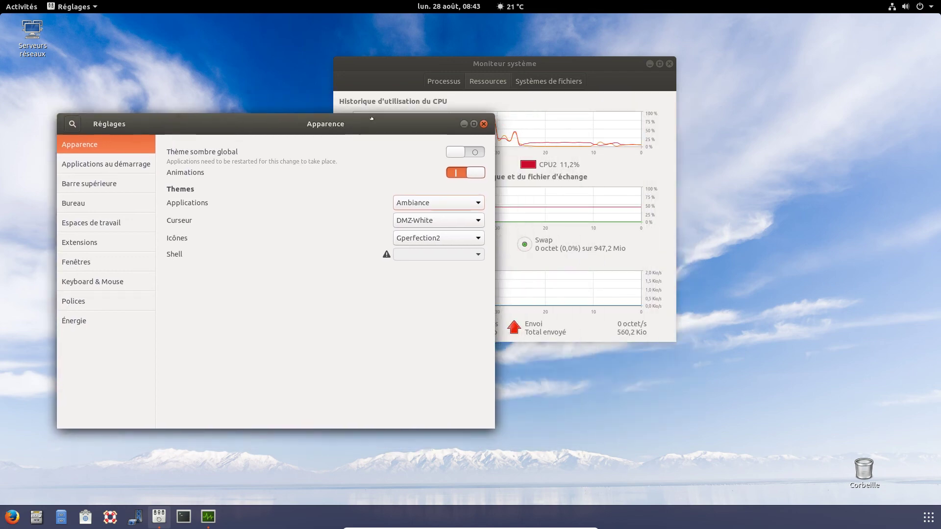
pyautogui.click(591, 63)
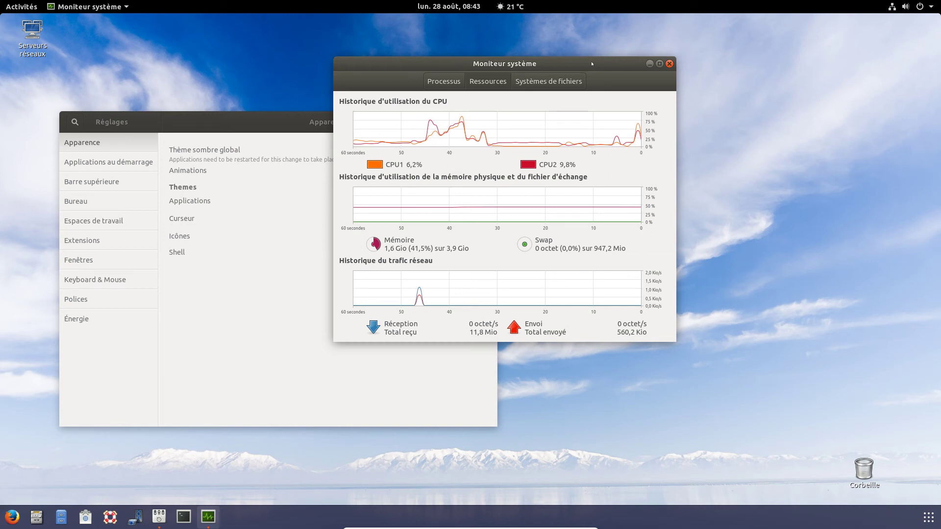
pyautogui.moveTo(601, 60); pyautogui.dragTo(700, 71)
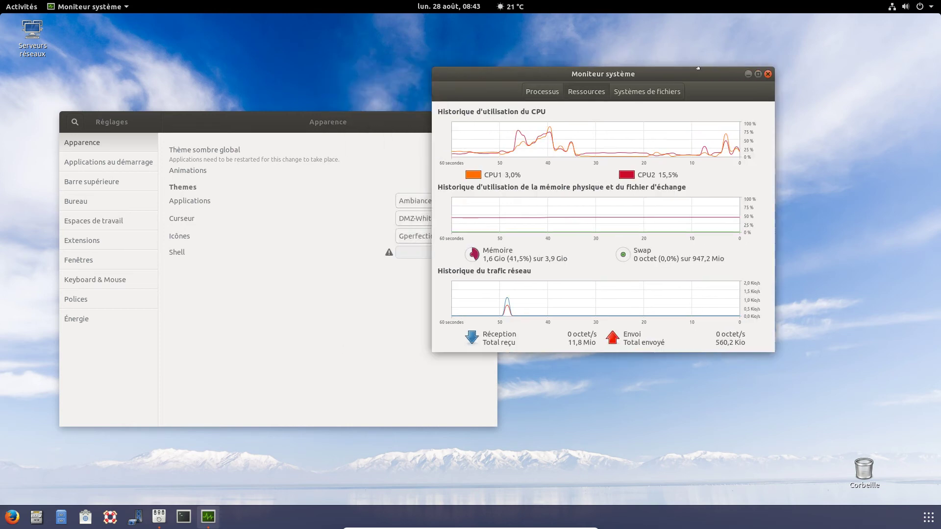
pyautogui.click(380, 129)
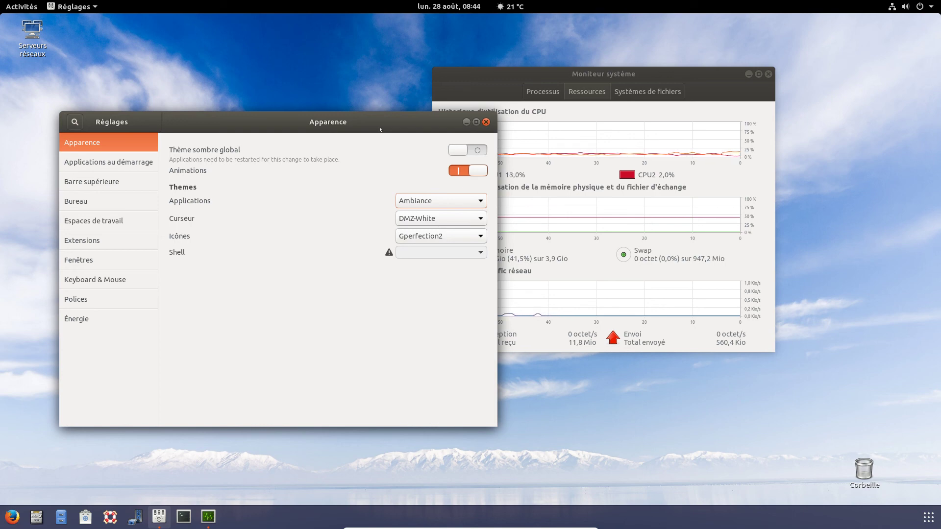
pyautogui.moveTo(387, 121); pyautogui.dragTo(350, 137)
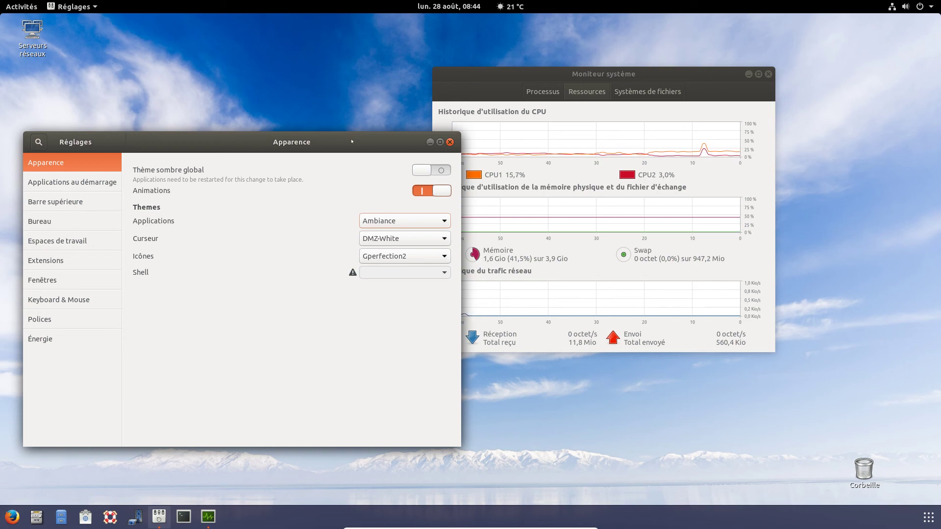
pyautogui.click(50, 518)
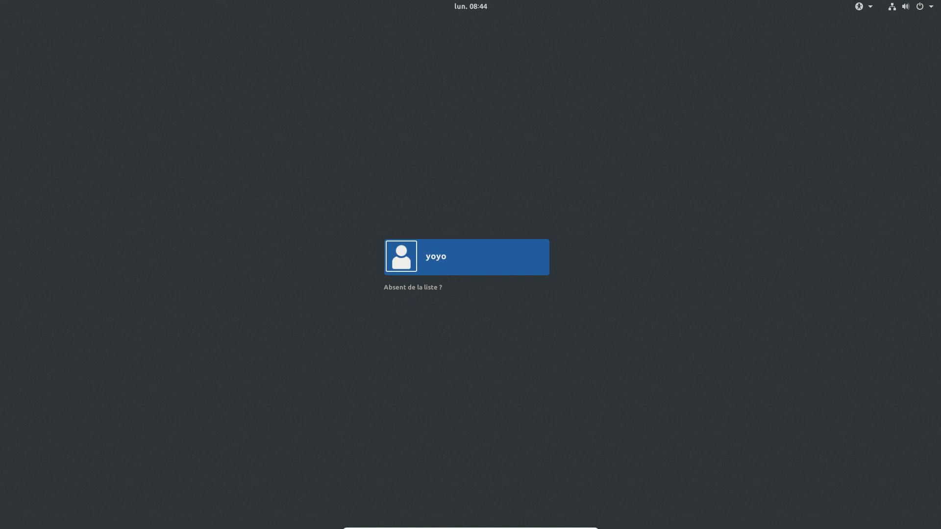
# - Select the user account on the login screen and sign in with its password
pyautogui.click(499, 252)
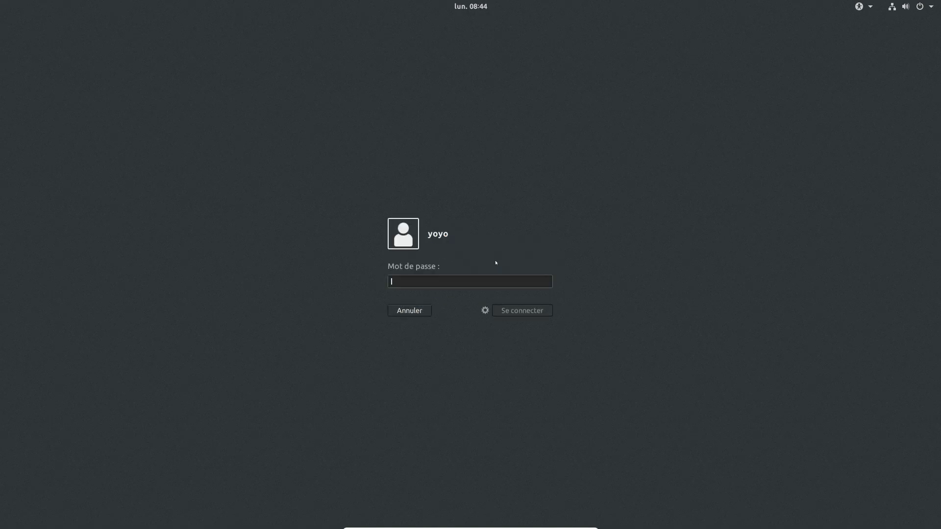
pyautogui.press('Return')
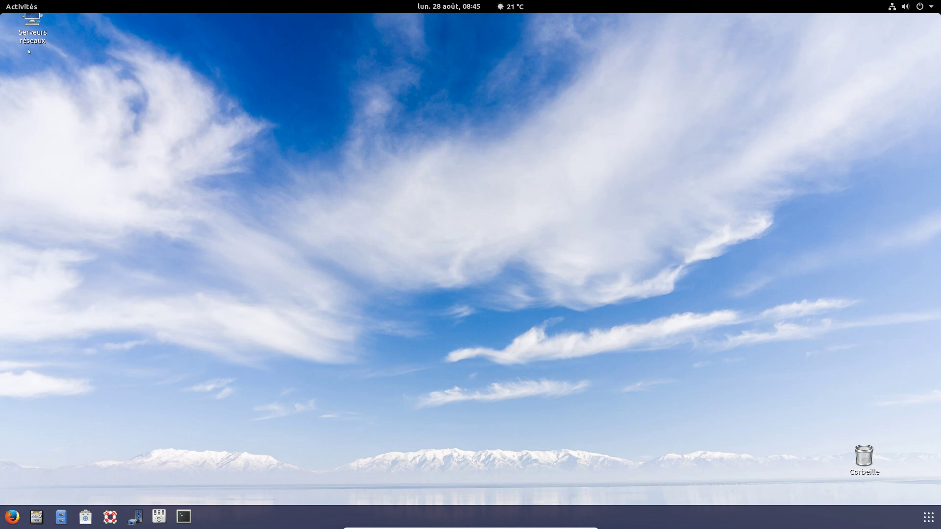
# - Move the Serveurs réseaux icon toward mid-desktop and open the Corbeille trash
pyautogui.moveTo(37, 22); pyautogui.dragTo(264, 143)
pyautogui.click(136, 209)
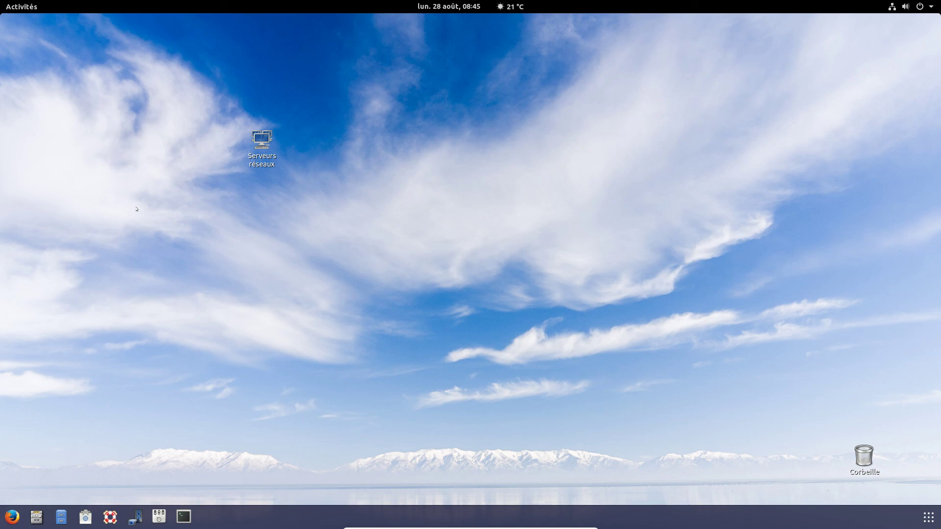
pyautogui.doubleClick(872, 460)
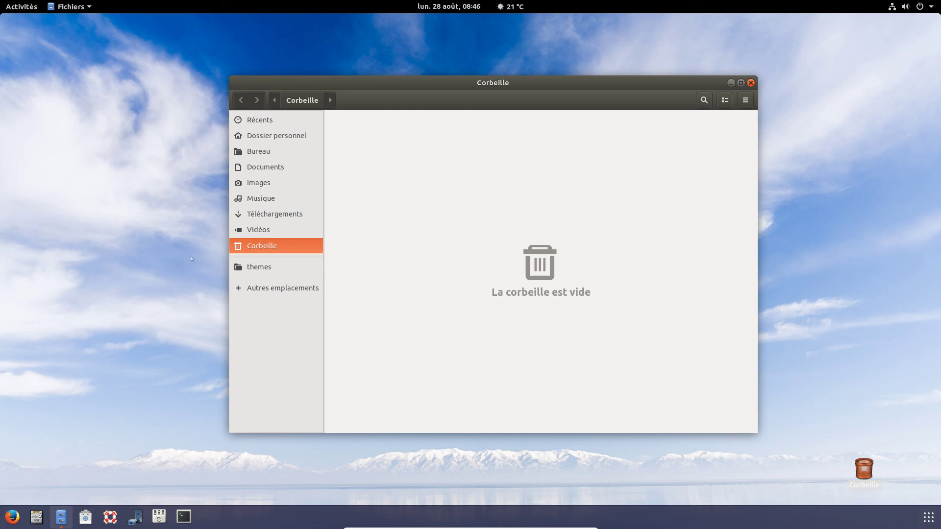
# - Nudge the empty Corbeille window slightly left, then close it
pyautogui.moveTo(428, 81); pyautogui.dragTo(408, 80)
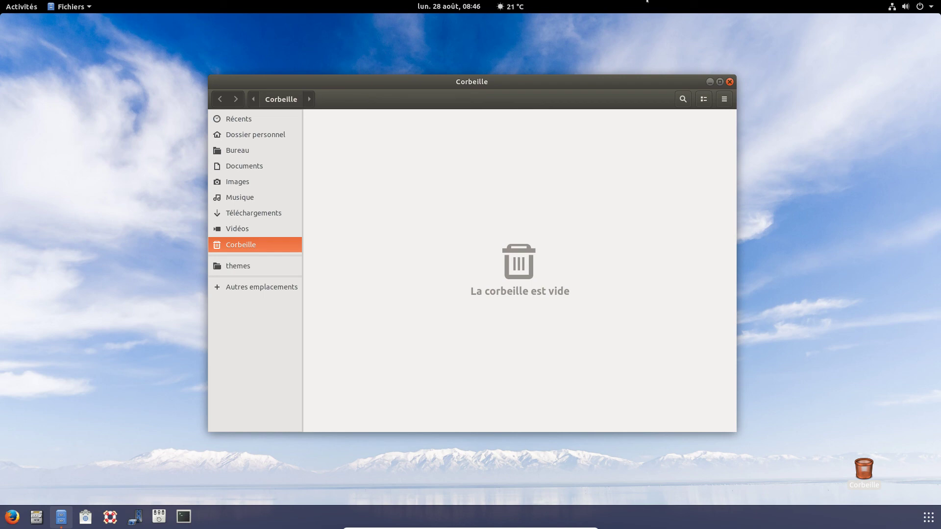
pyautogui.click(730, 82)
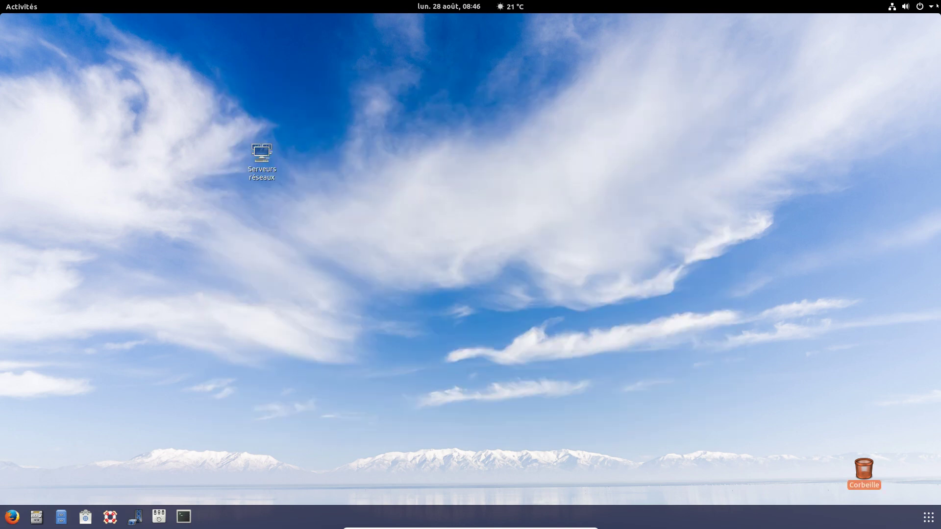
# - Power off the computer from the system menu, confirming with Éteindre
pyautogui.click(920, 6)
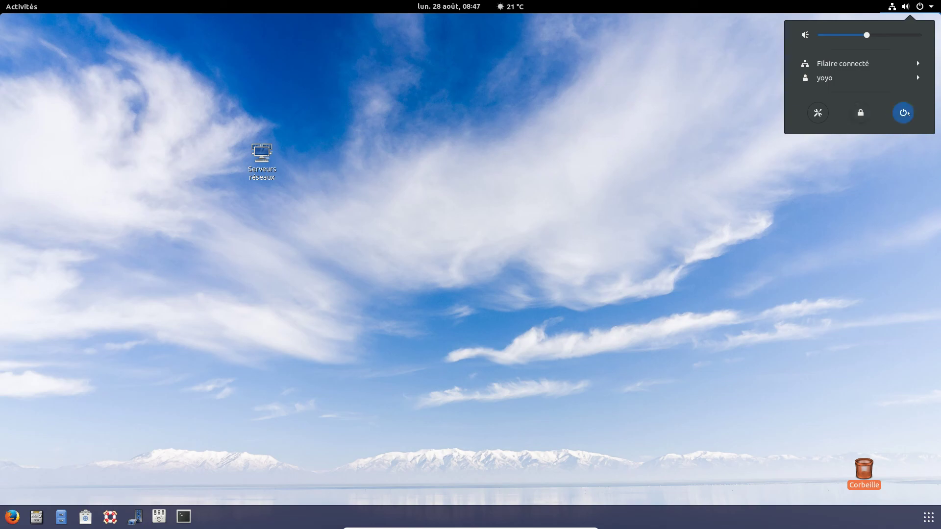
pyautogui.click(903, 112)
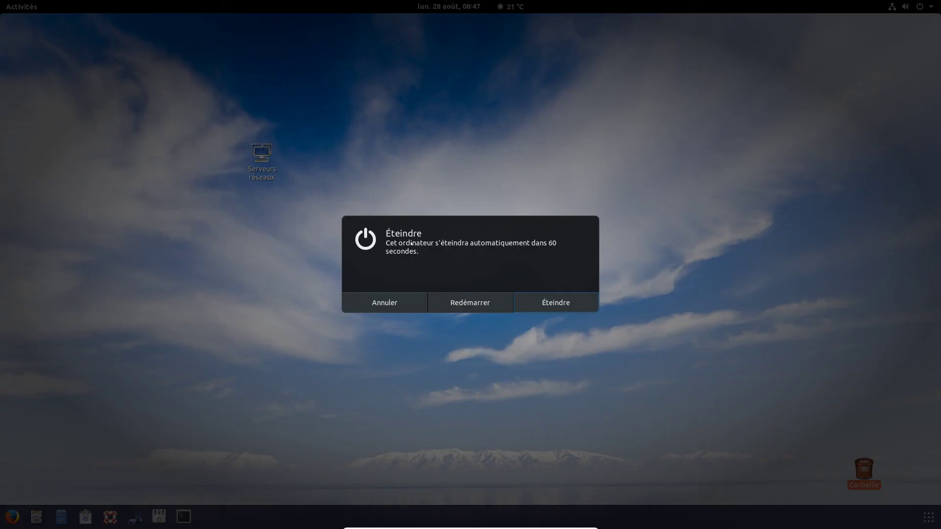
pyautogui.click(559, 301)
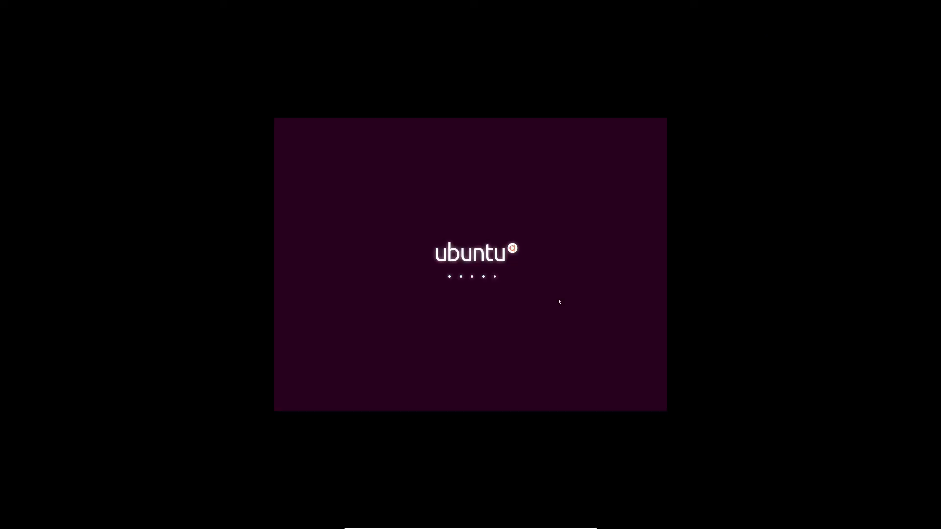